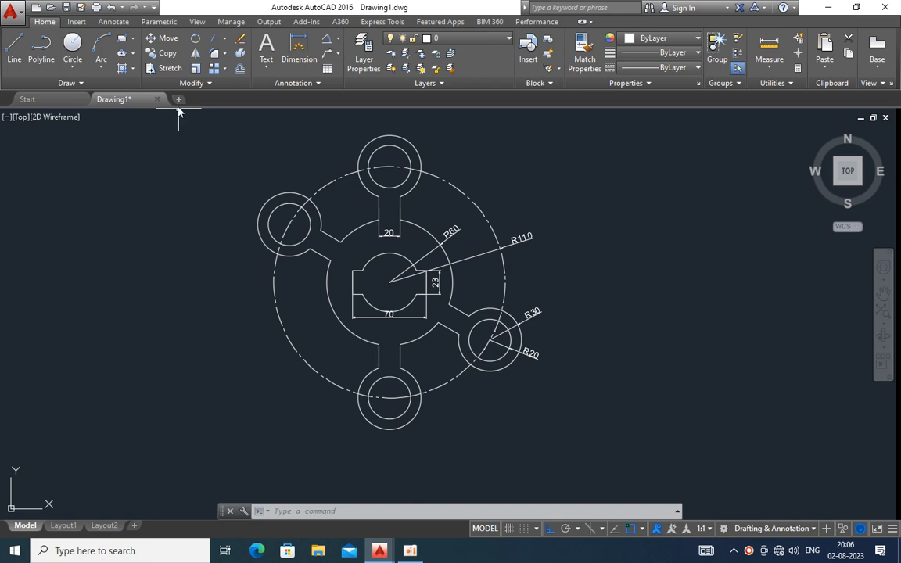
Step: Create a new blank drawing, hide its grid and turn on Ortho mode
left_click(178, 100)
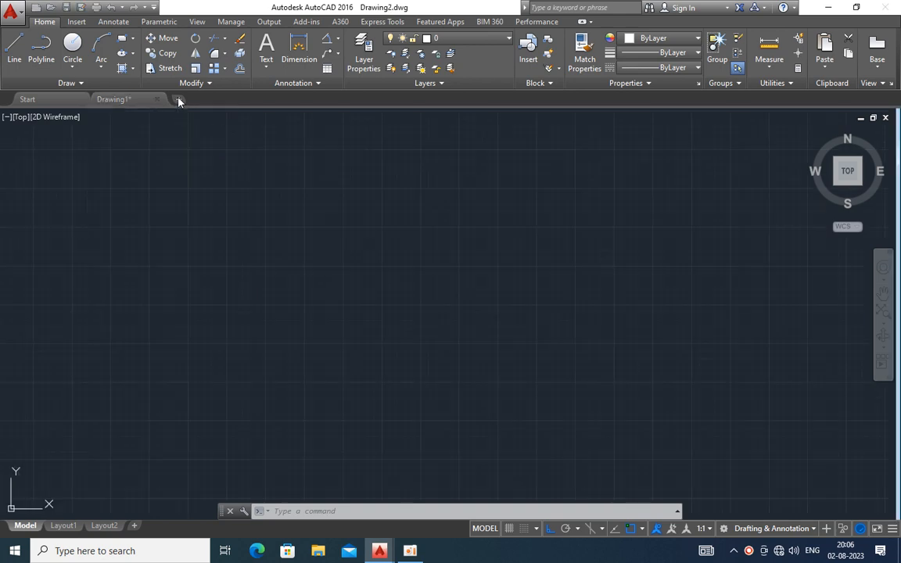
left_click(511, 528)
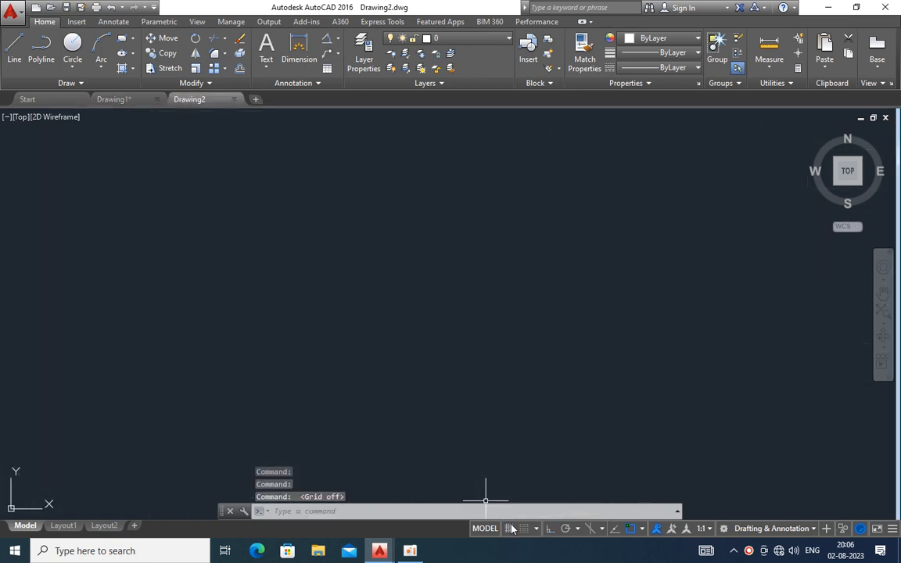
left_click(551, 530)
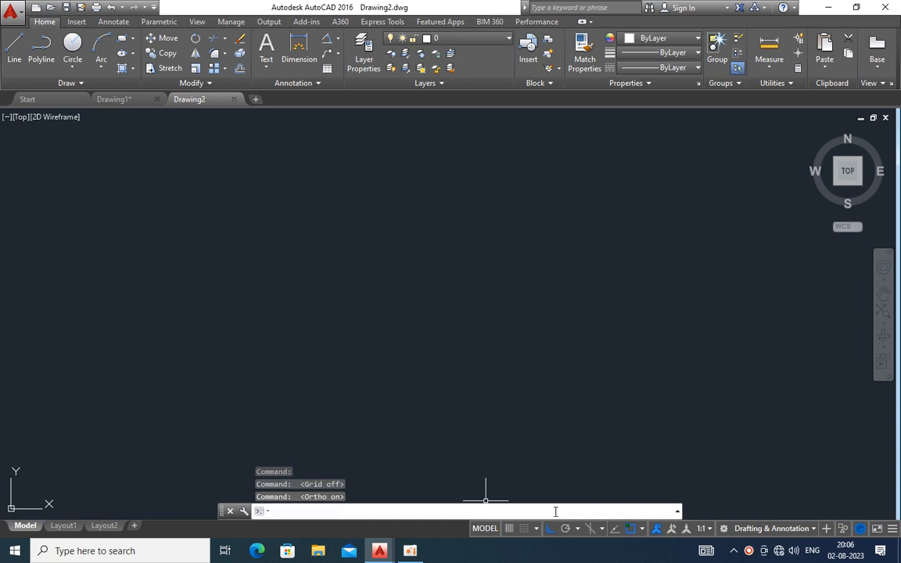
Step: Run UCSICON with the Noorigin option (n) so the UCS icon is not tied to the origin
type("csic")
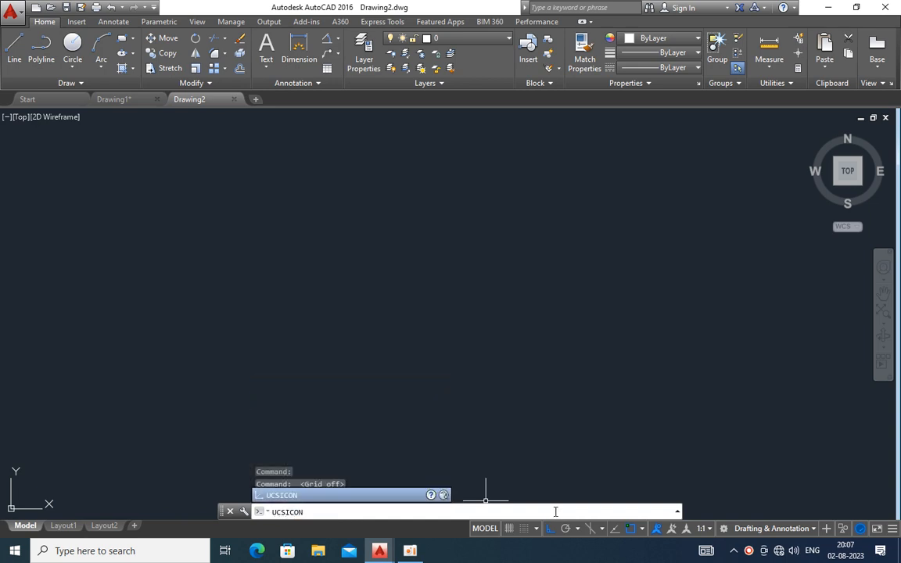
type("on")
key("Return")
key("Return")
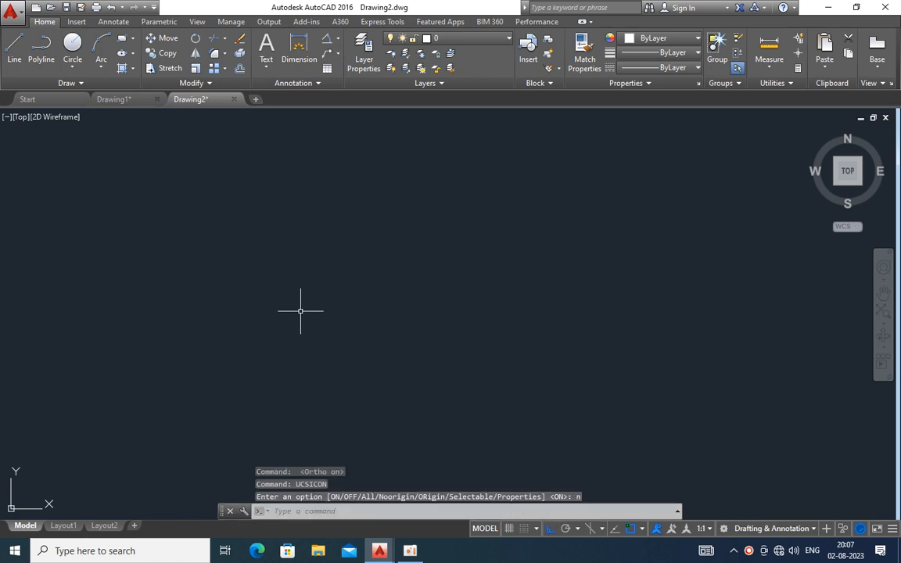
Step: Draw a circle of radius 110 near the middle of the drawing area
left_click(71, 48)
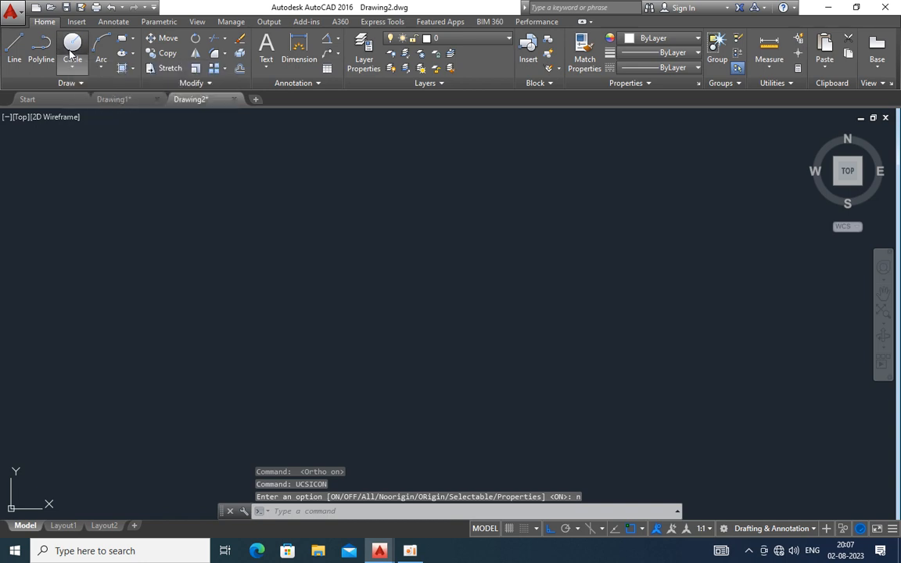
left_click(405, 271)
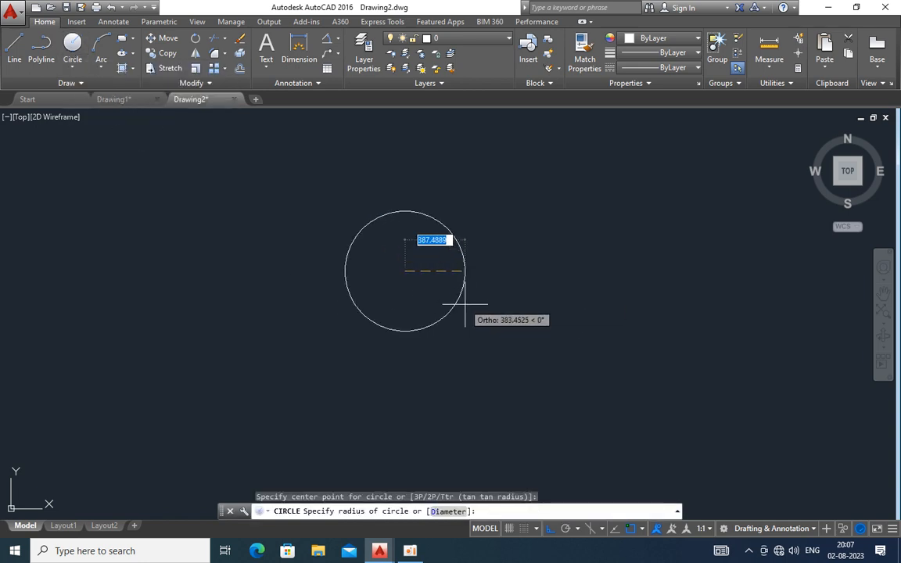
type("110")
key("Return")
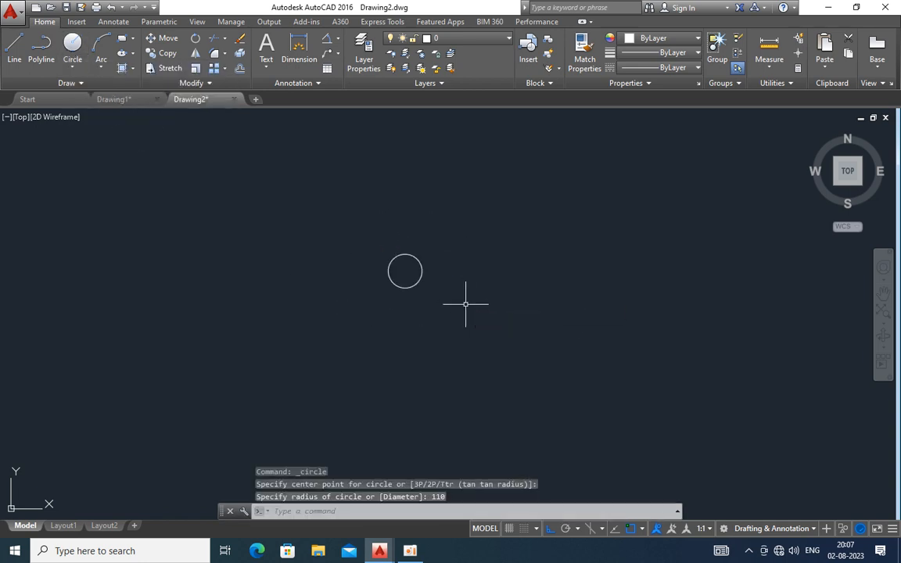
Step: Draw a concentric circle of radius 60 inside the 110-radius circle
scroll(393, 264, "up", 6)
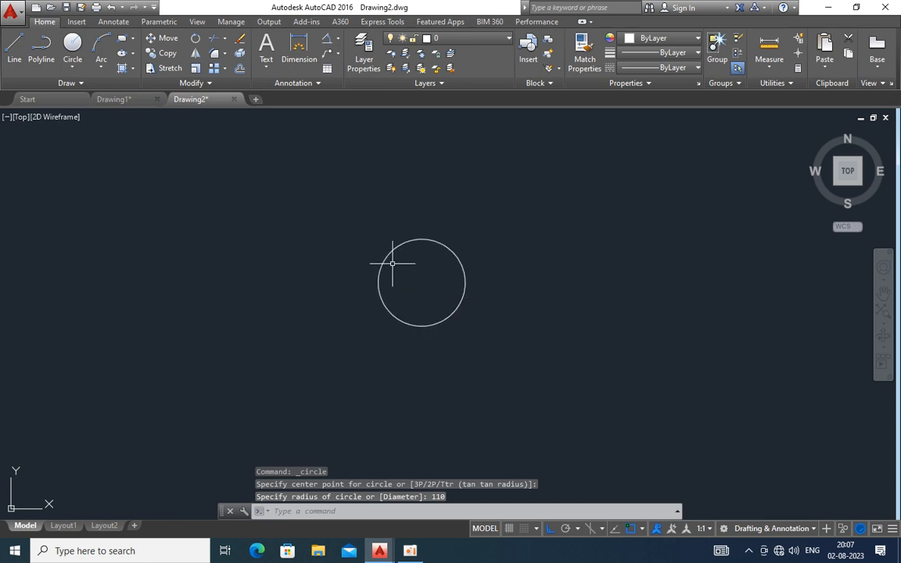
left_click(72, 45)
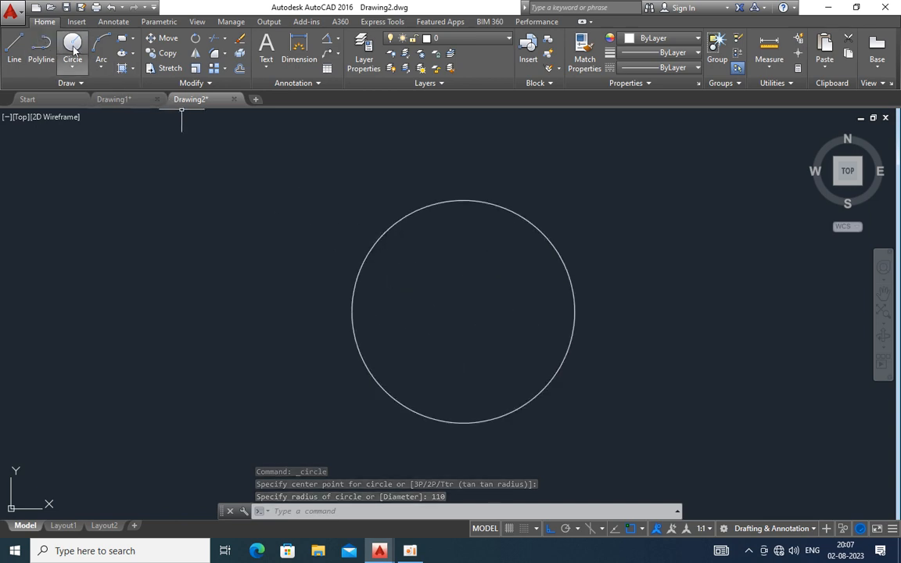
left_click(463, 312)
type("6")
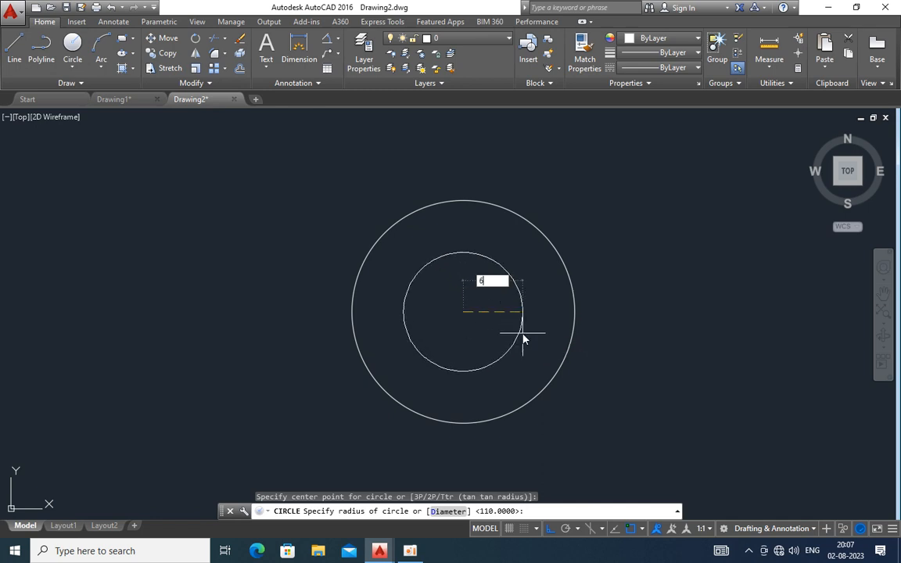
type("0")
key("Return")
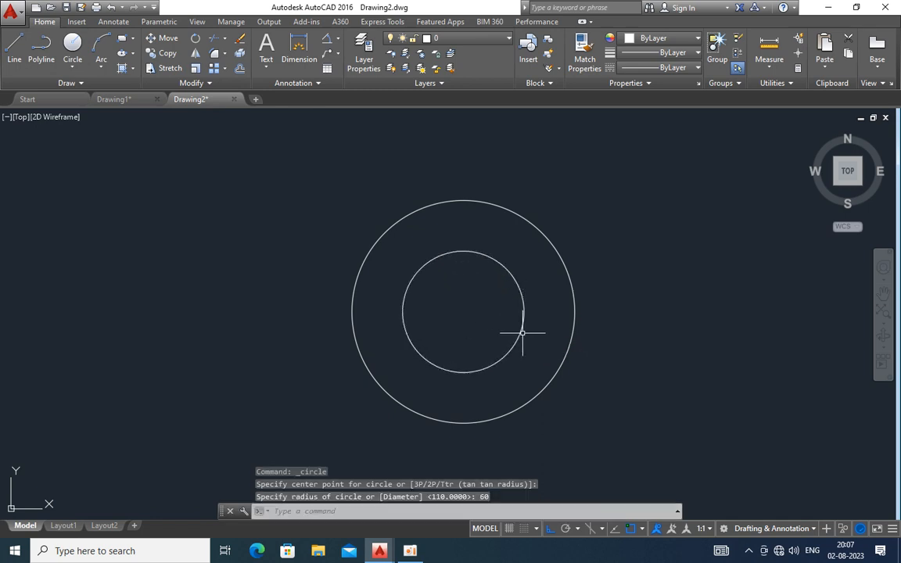
Step: Draw a separate horizontal line 20 units long in the empty space to the left of the circles
left_click(14, 49)
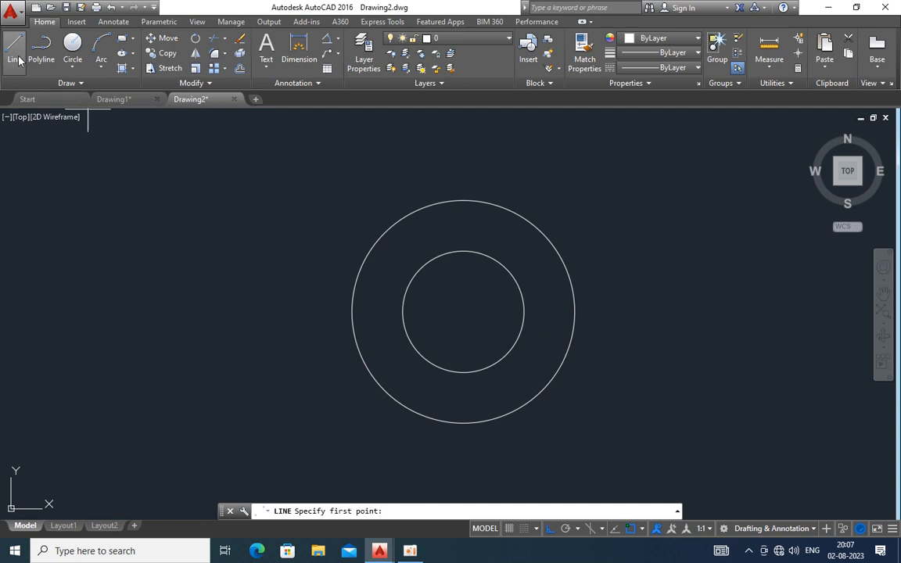
left_click(166, 240)
type("20")
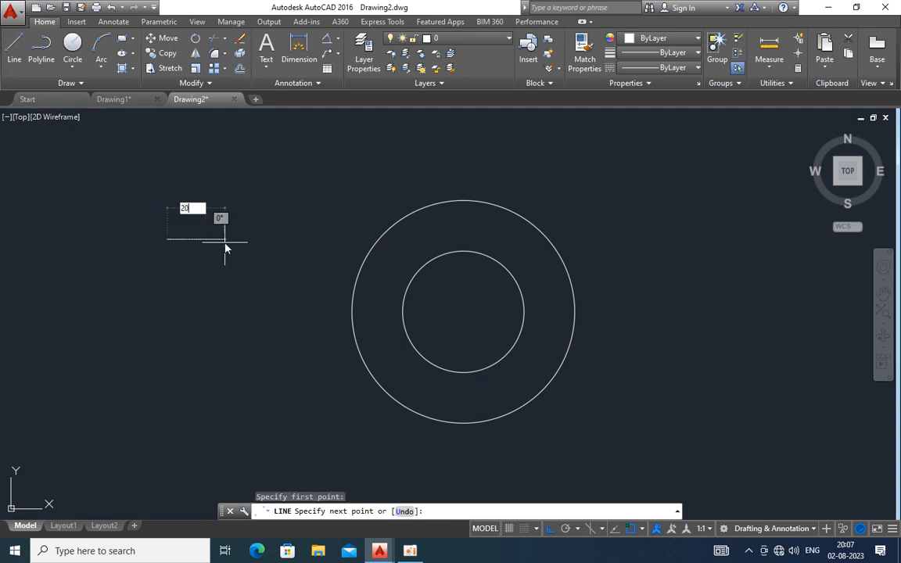
key("Return")
key("Return")
Step: Move the 20-unit line by its midpoint onto the top quadrant of the inner circle
left_click(309, 259)
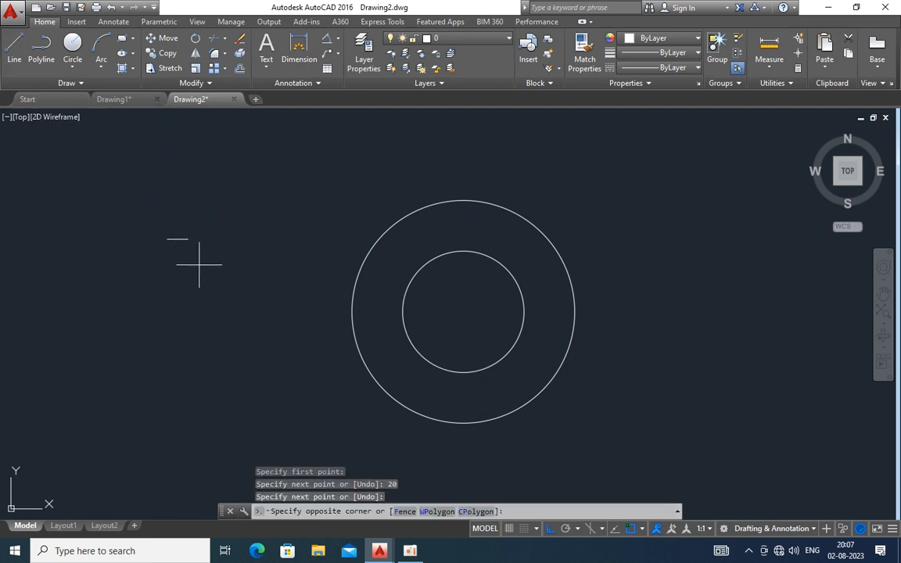
left_click(109, 167)
left_click(159, 40)
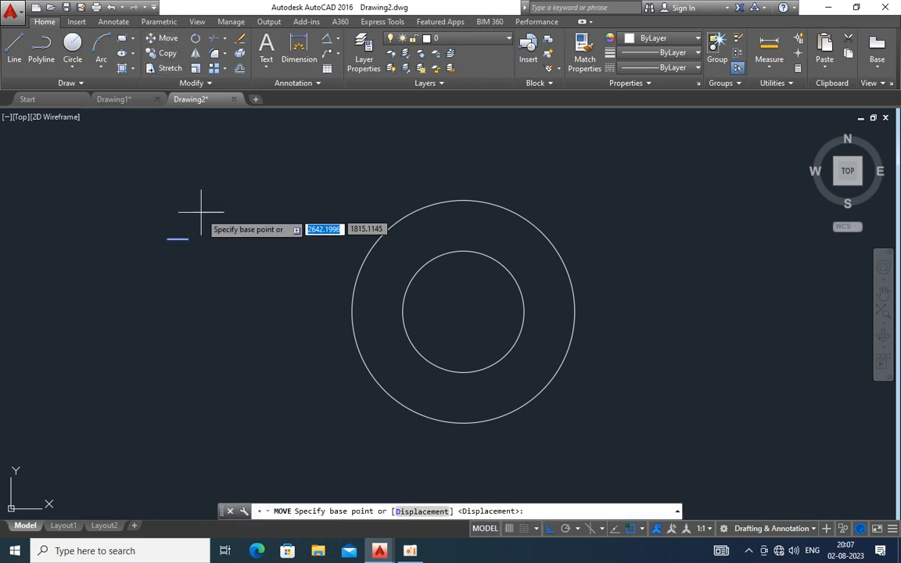
left_click(178, 238)
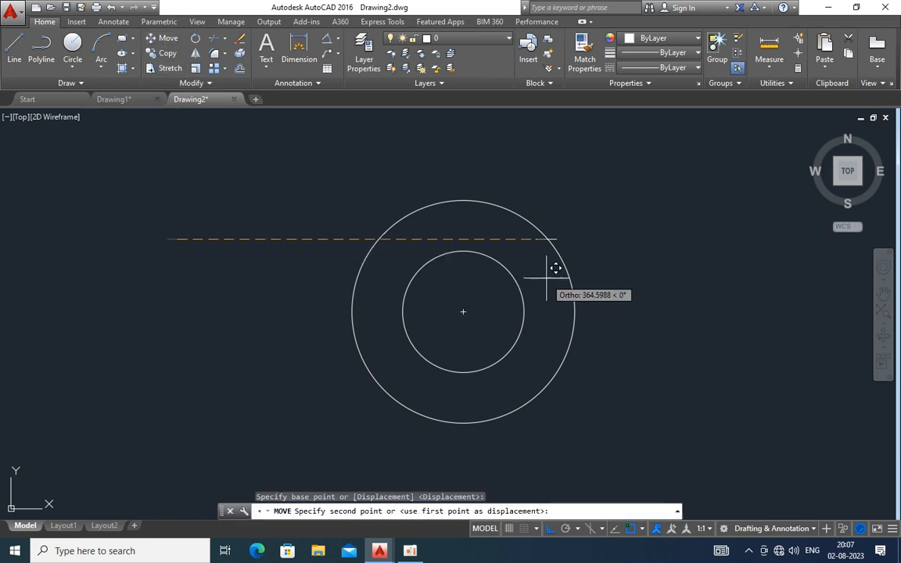
left_click(463, 251)
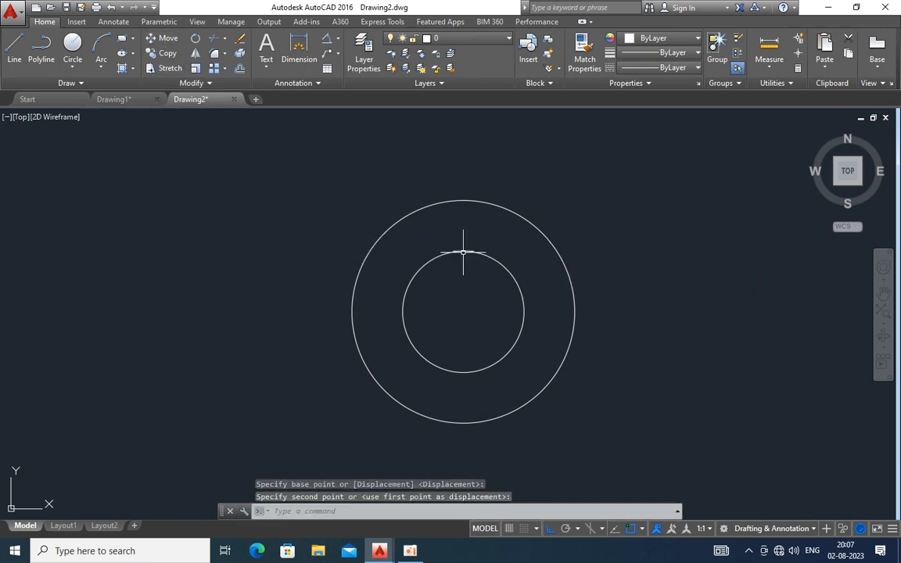
Step: Draw vertical lines upward from both ends of the 20-unit line, extending past the outer circle
left_click(14, 49)
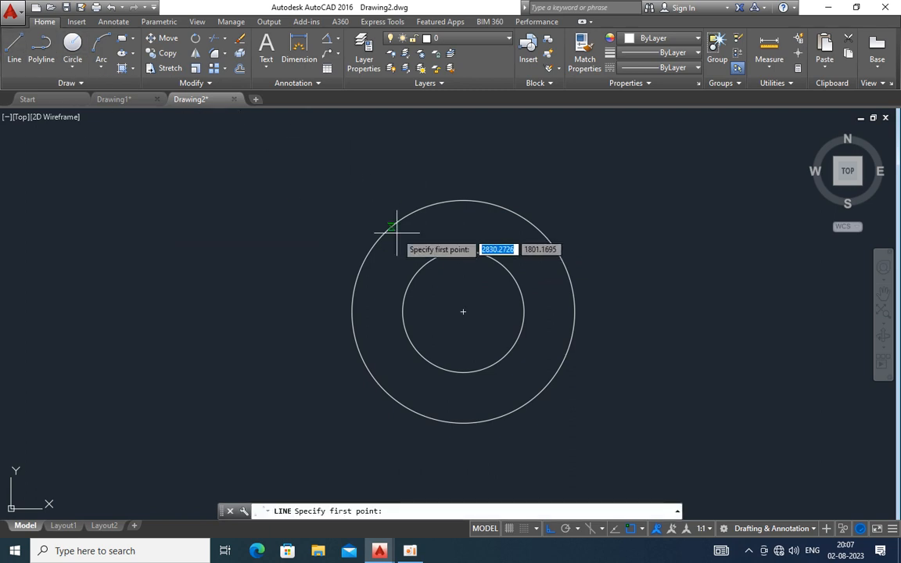
left_click(454, 250)
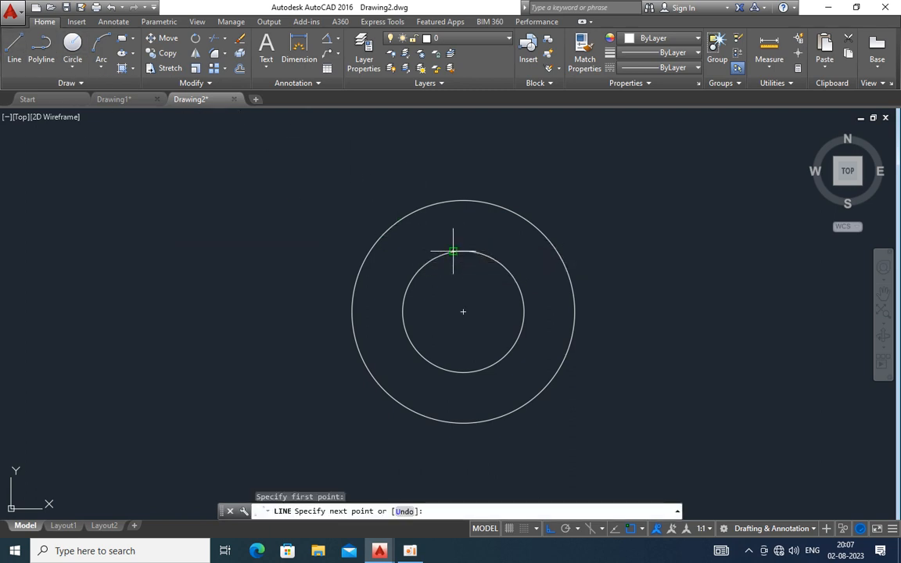
left_click(451, 146)
key("Return")
key("Return")
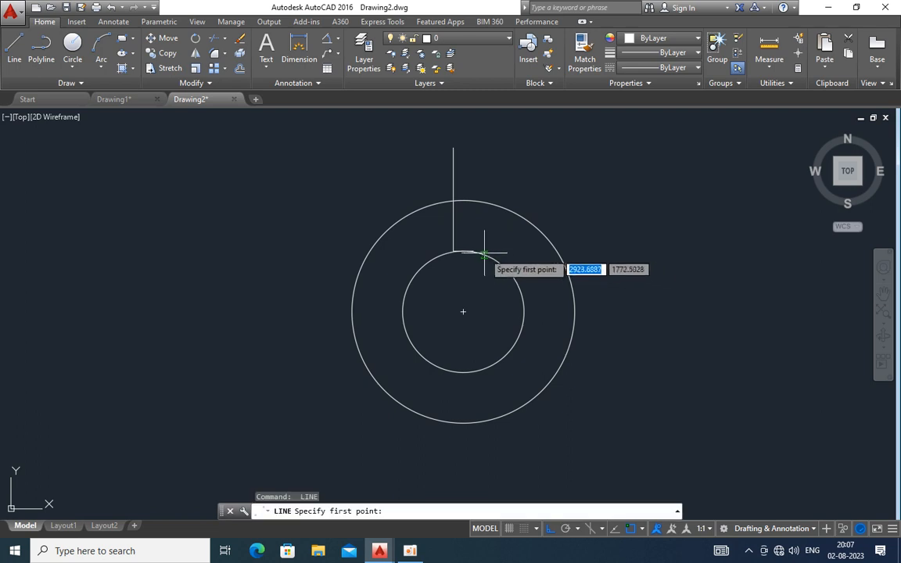
left_click(473, 251)
left_click(473, 167)
key("Return")
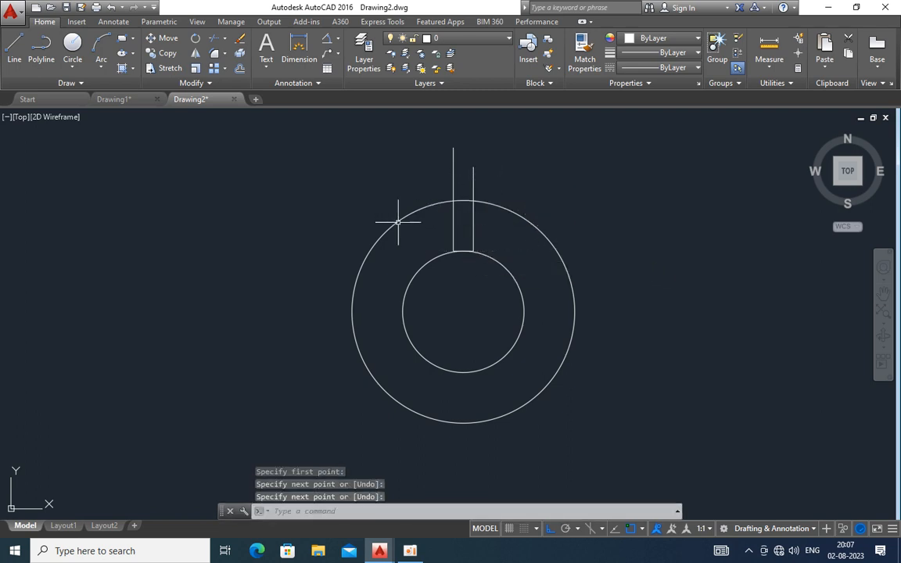
Step: Draw a circle of radius 30 centred on the top quadrant of the 110-radius circle
left_click(72, 68)
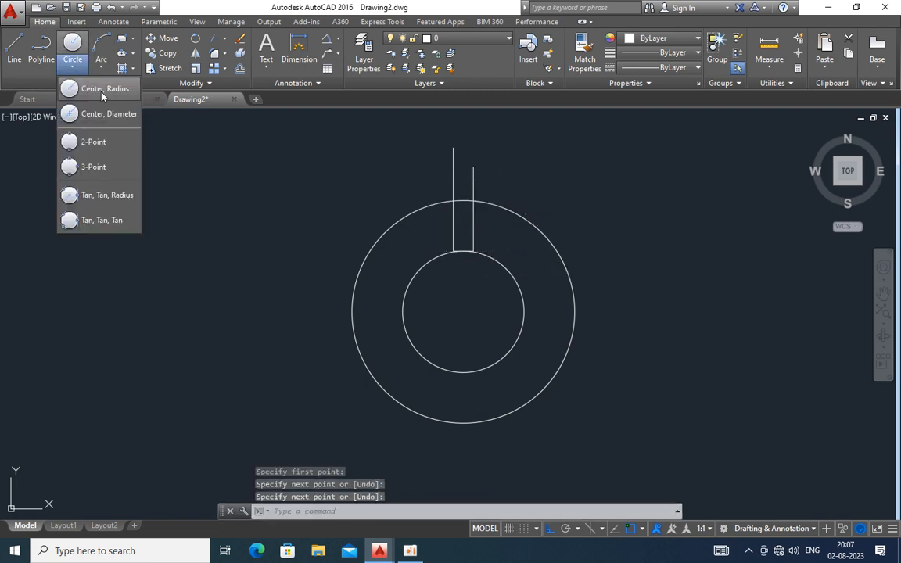
left_click(92, 89)
left_click(463, 201)
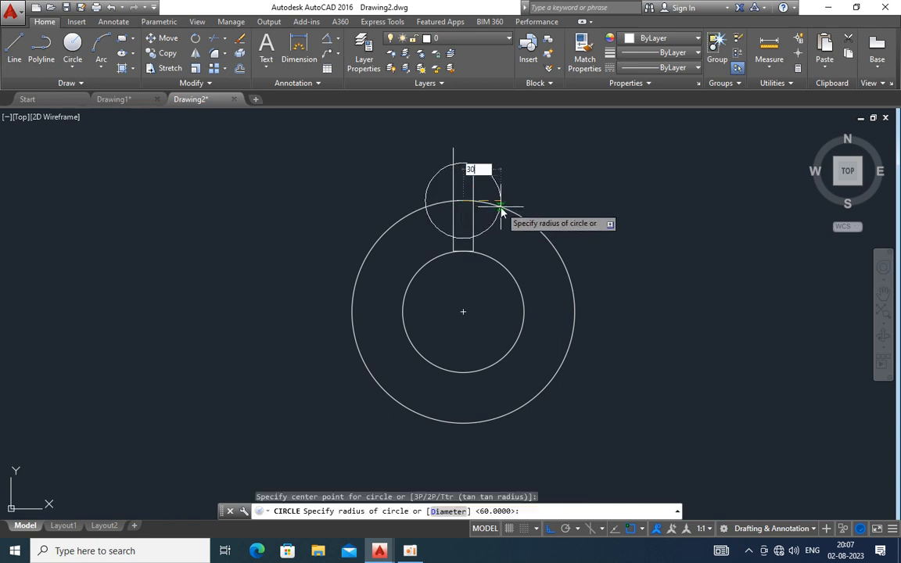
key("Return")
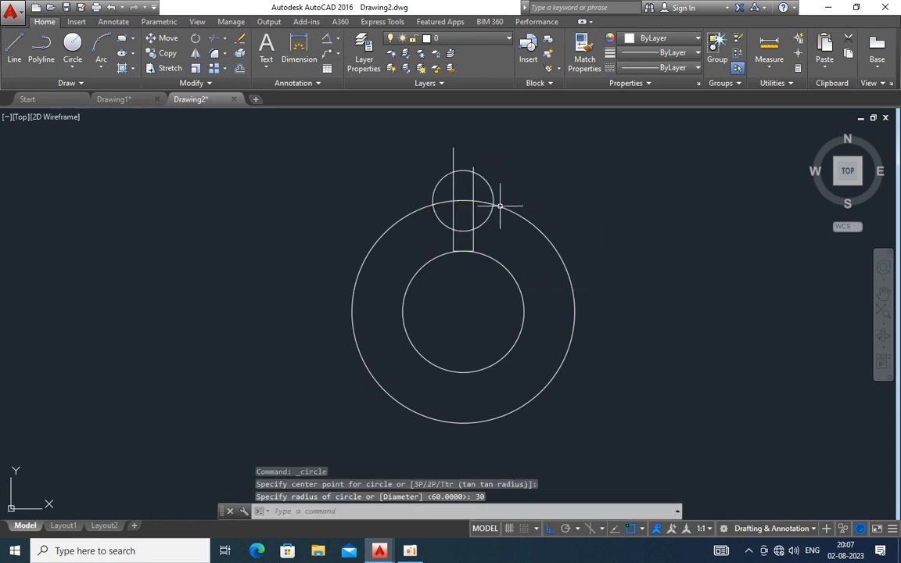
Step: Trim the two vertical lines above and inside the 30-radius circle, and that circle's arc between them
type("tr")
key("Return")
key("Return")
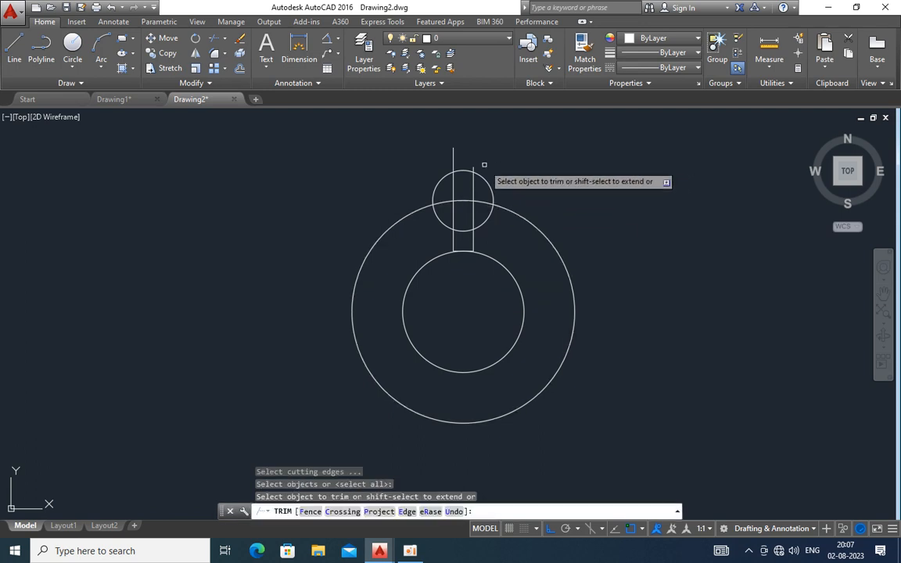
left_click(453, 160)
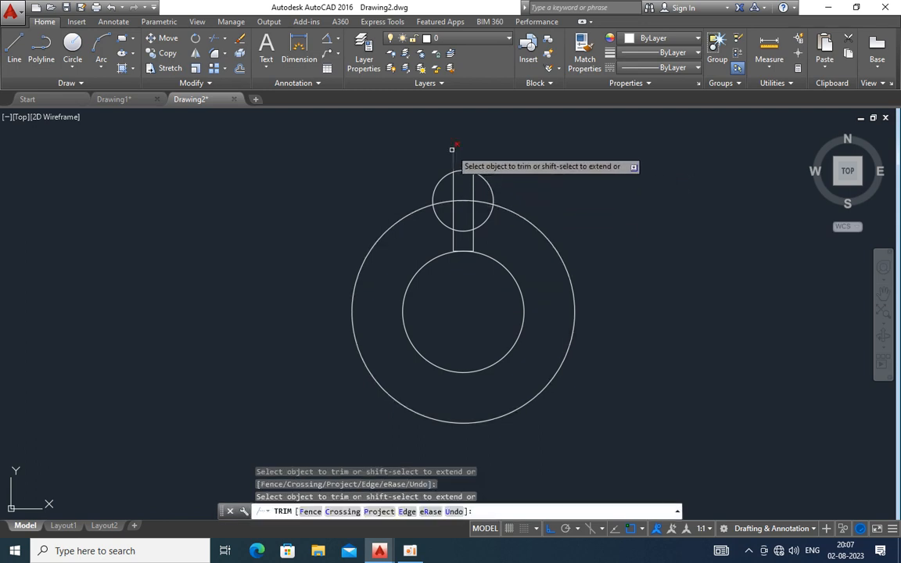
left_click(455, 197)
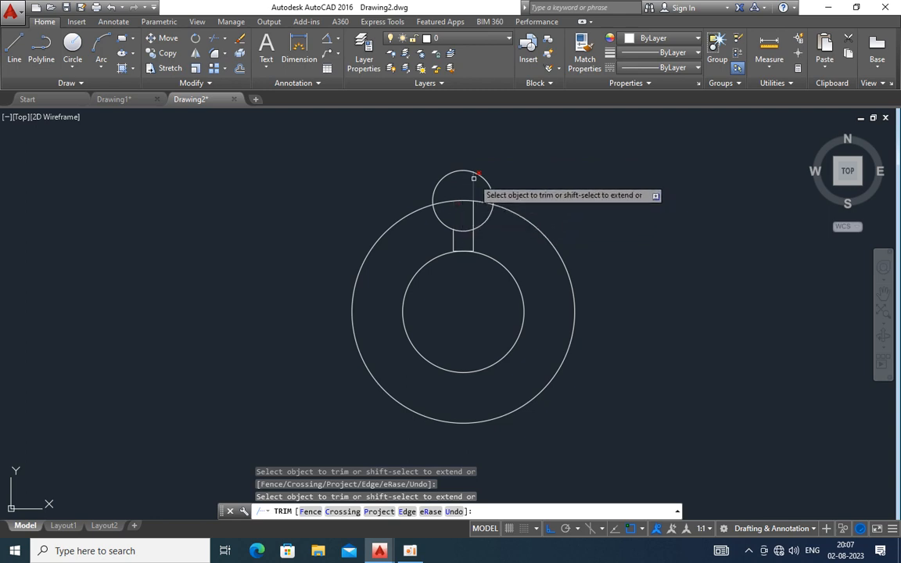
left_click(474, 190)
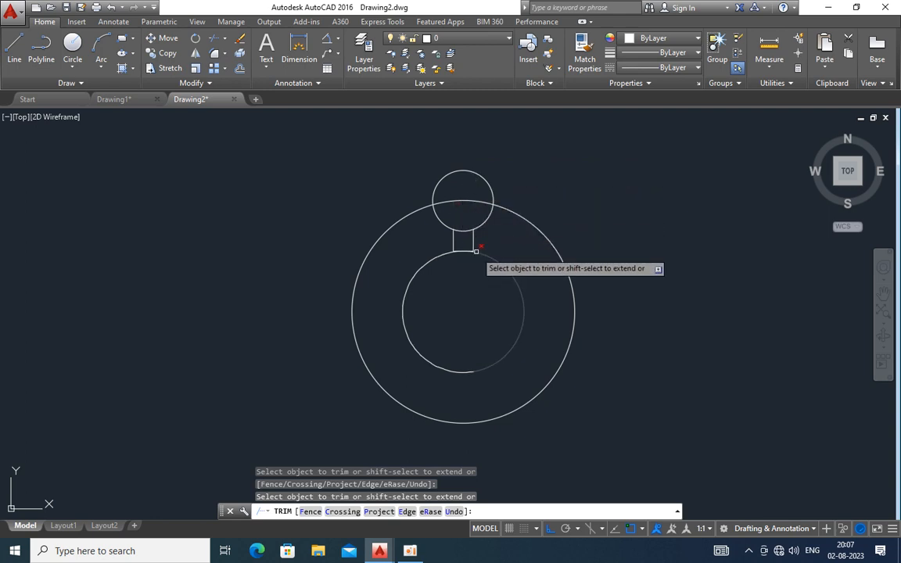
left_click(460, 231)
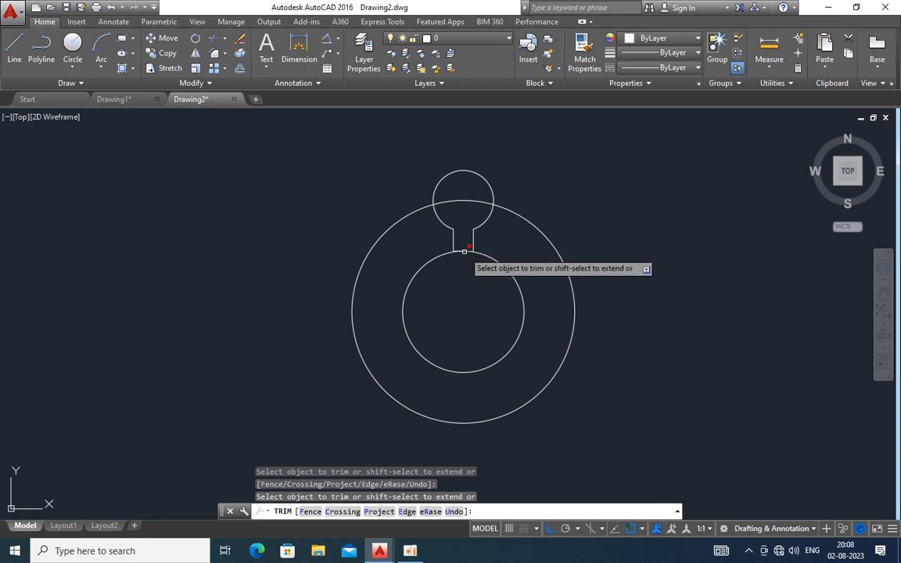
Step: Erase the short horizontal line at the top of the inner circle
left_click(462, 251)
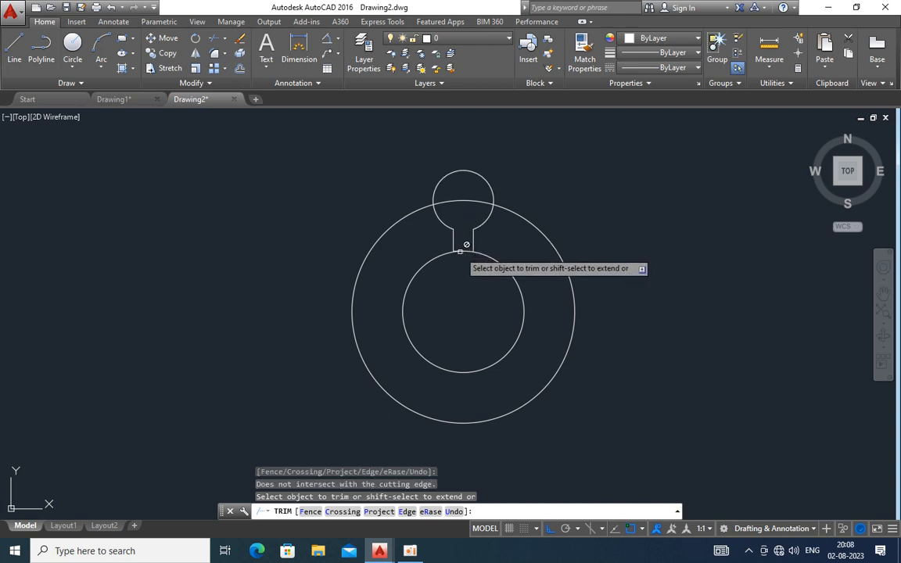
key("Escape")
key("Delete")
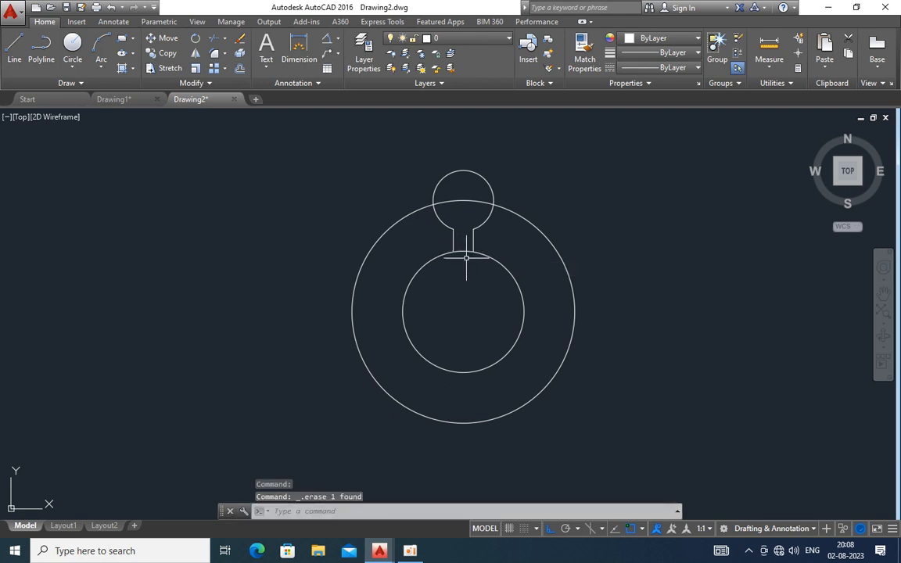
Step: Trim the inner circle's arc between the two vertical lines to open the arm into the hub
type("tr")
key("Return")
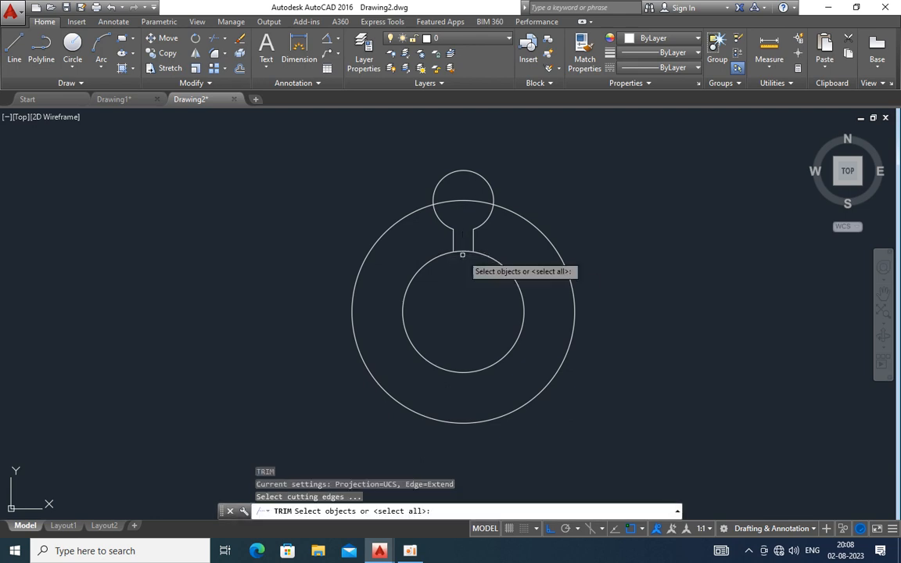
key("Return")
left_click(461, 250)
key("Escape")
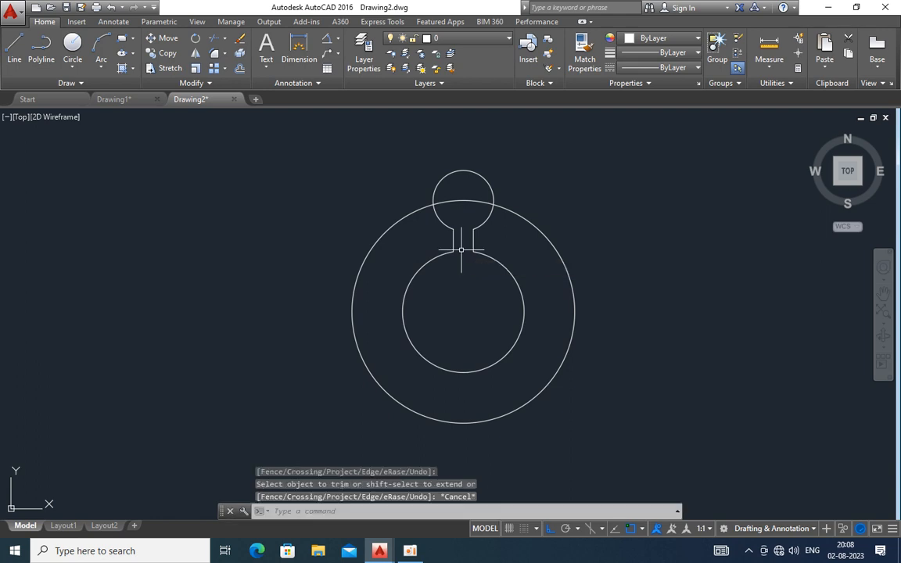
Step: Draw a line from the hub centre, 110 long at an angle of 150 degrees, to the pitch circle
left_click(14, 47)
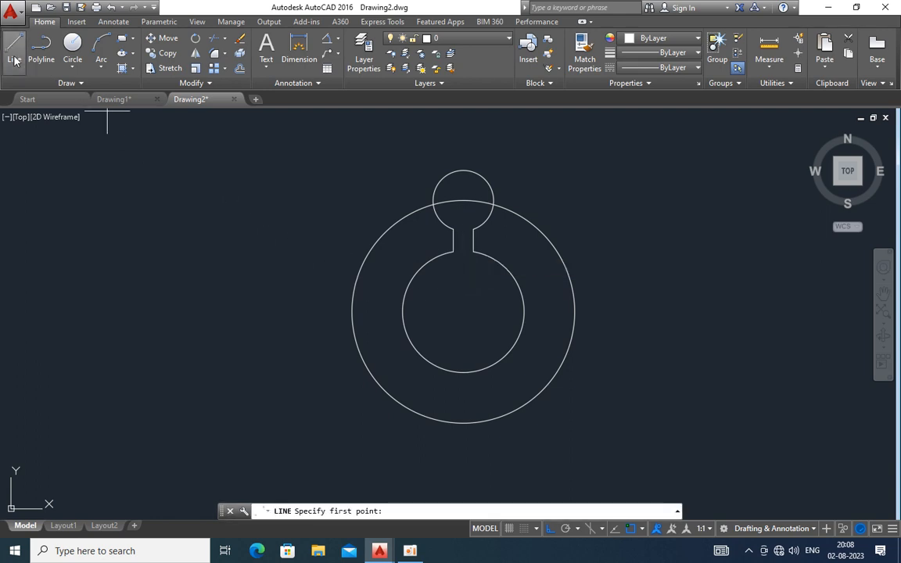
left_click(462, 312)
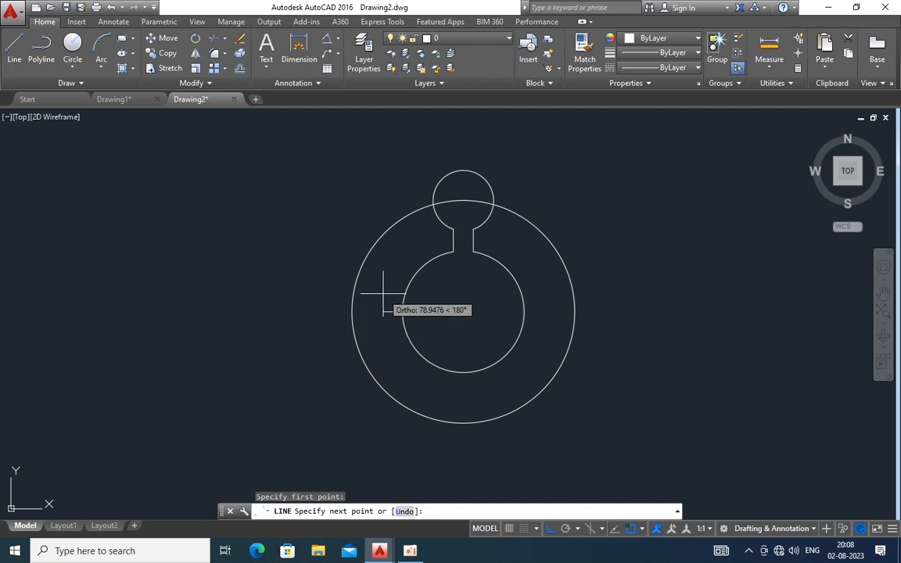
type("110")
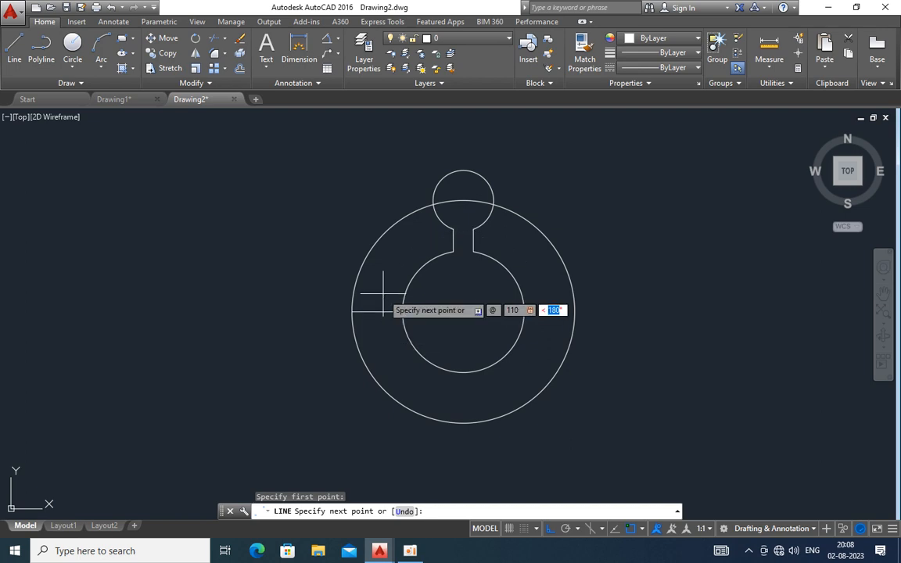
key("Return")
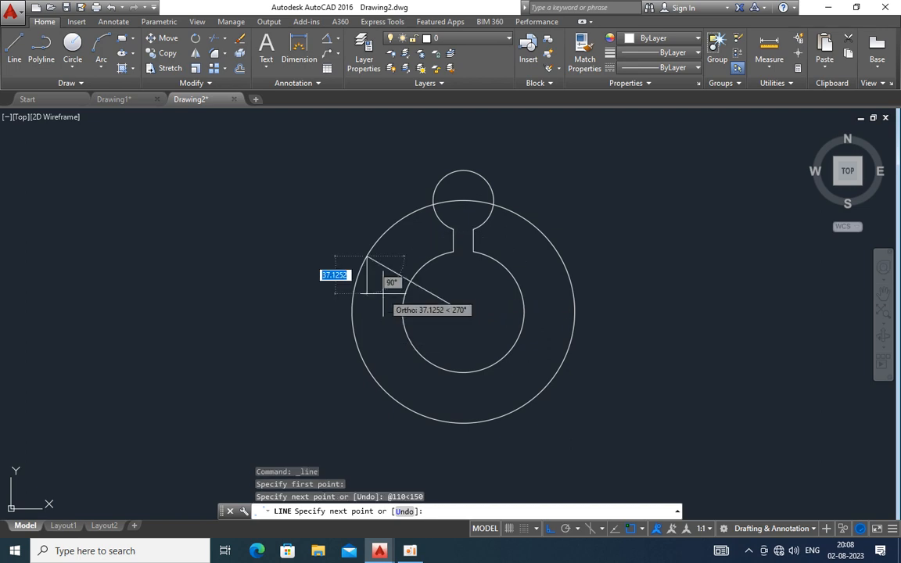
key("Return")
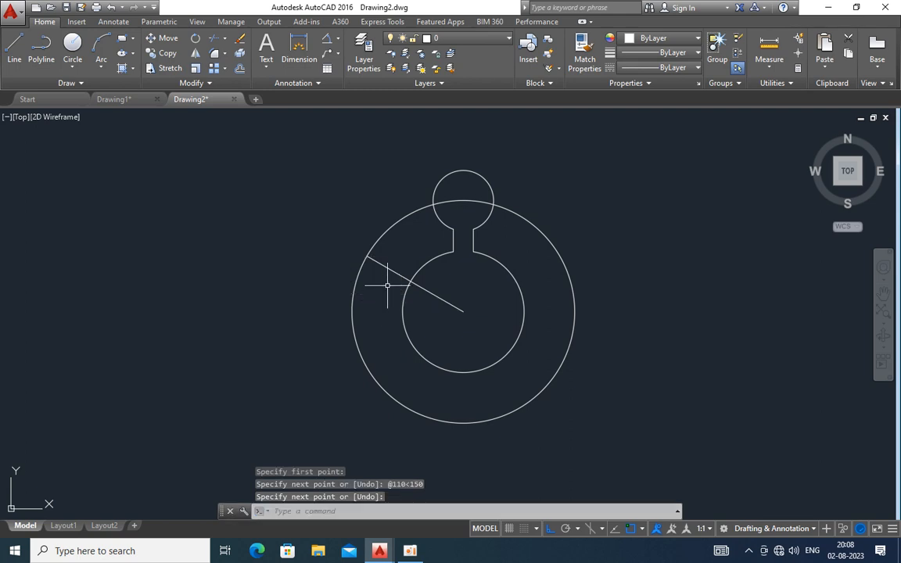
Step: Offset the angled line by 10 to each side using the Through option
left_click(394, 271)
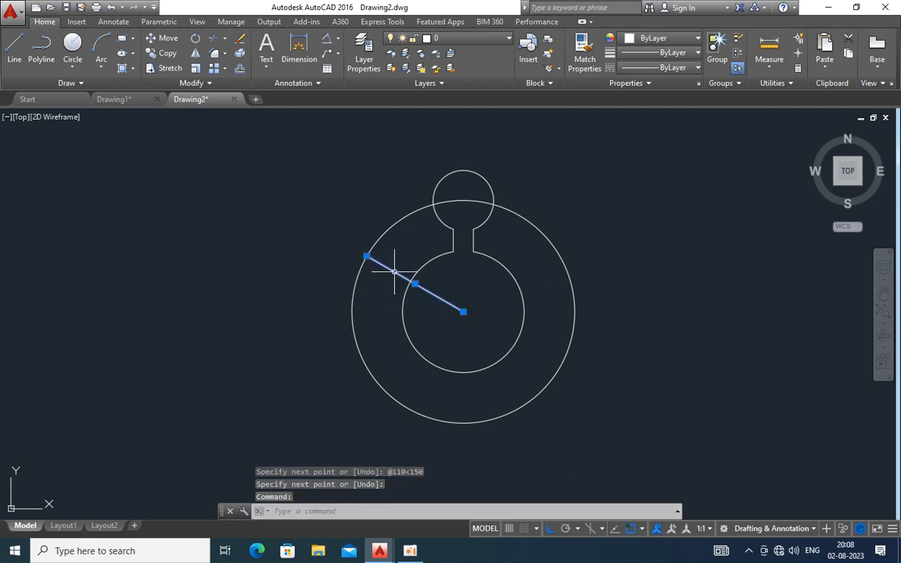
left_click(238, 70)
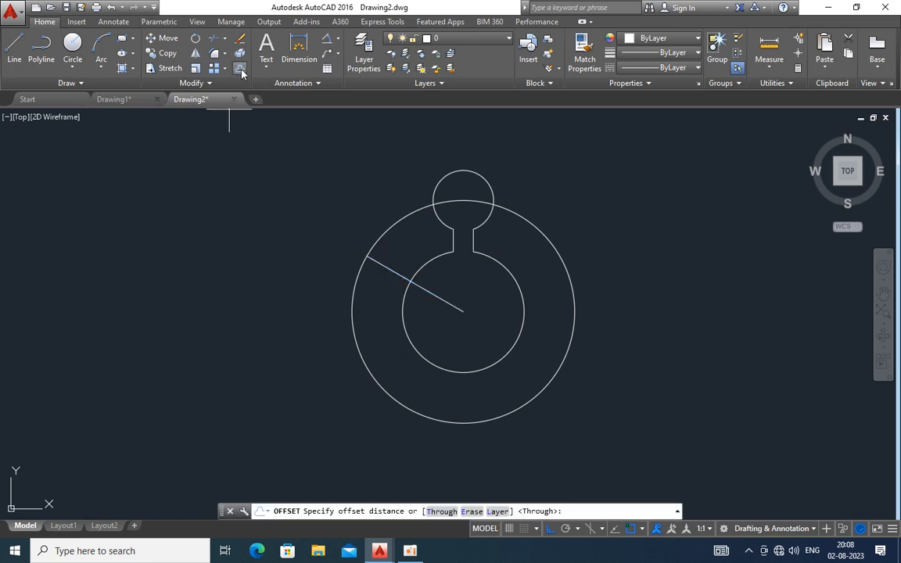
type("t")
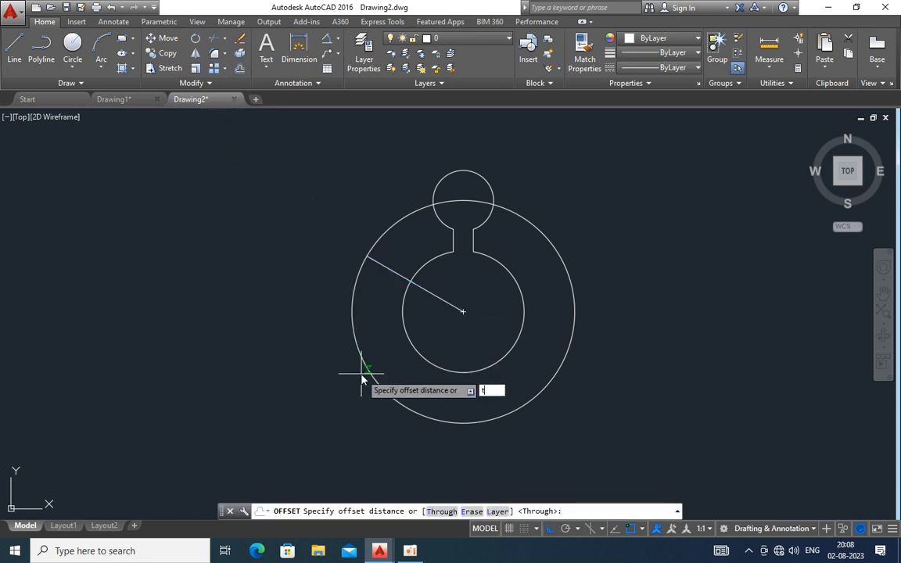
key("Return")
left_click(392, 270)
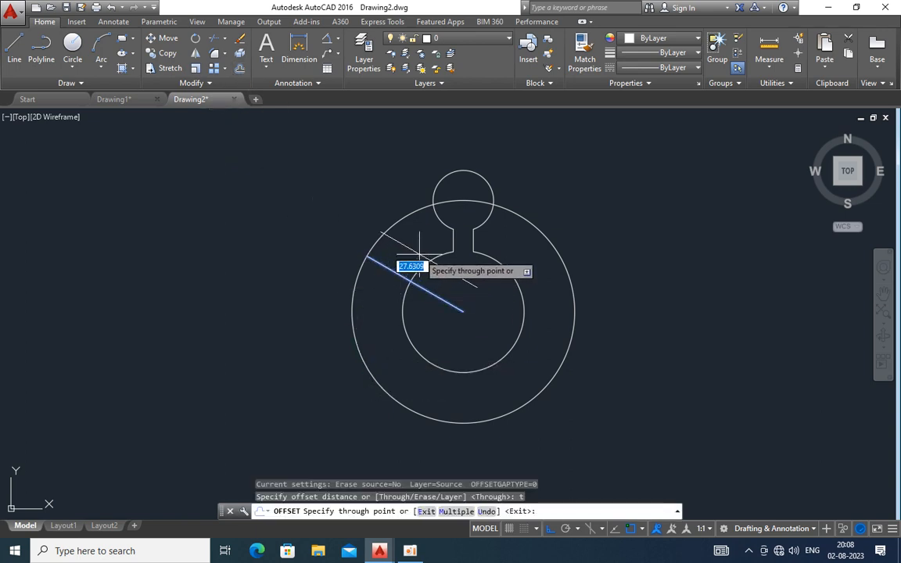
key("Return")
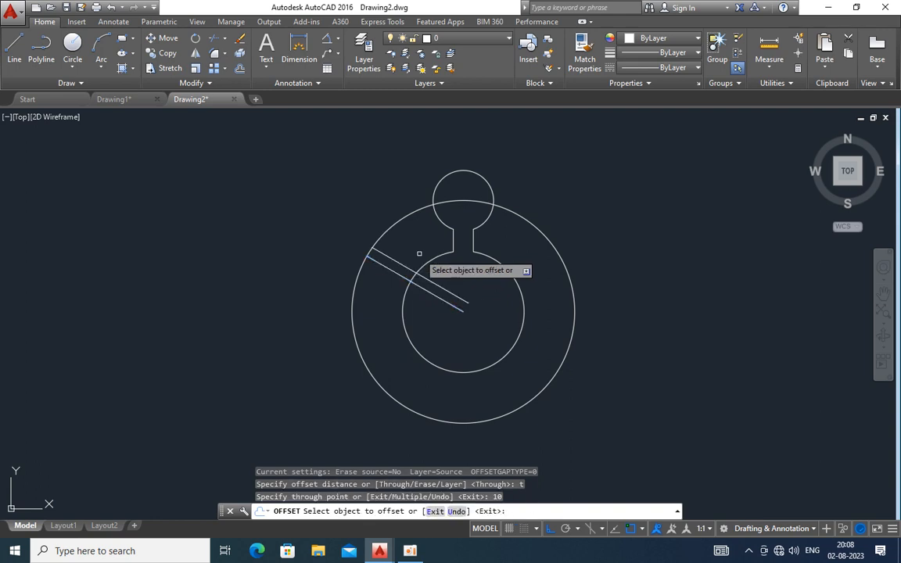
left_click(401, 275)
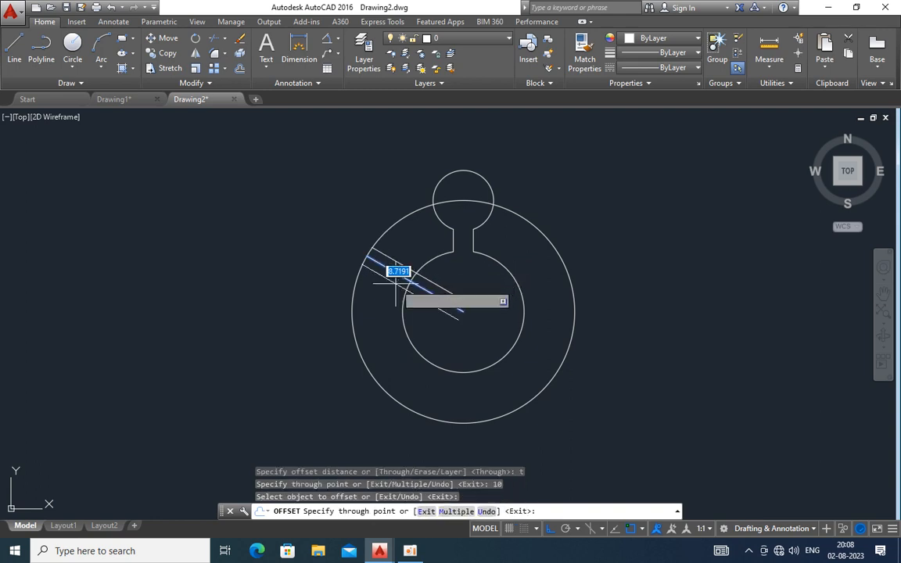
key("Return")
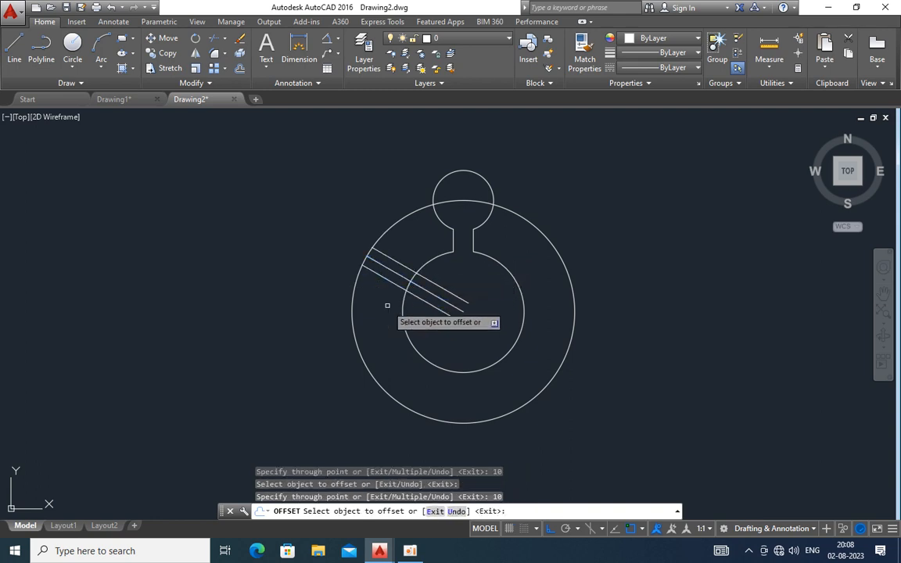
key("Return")
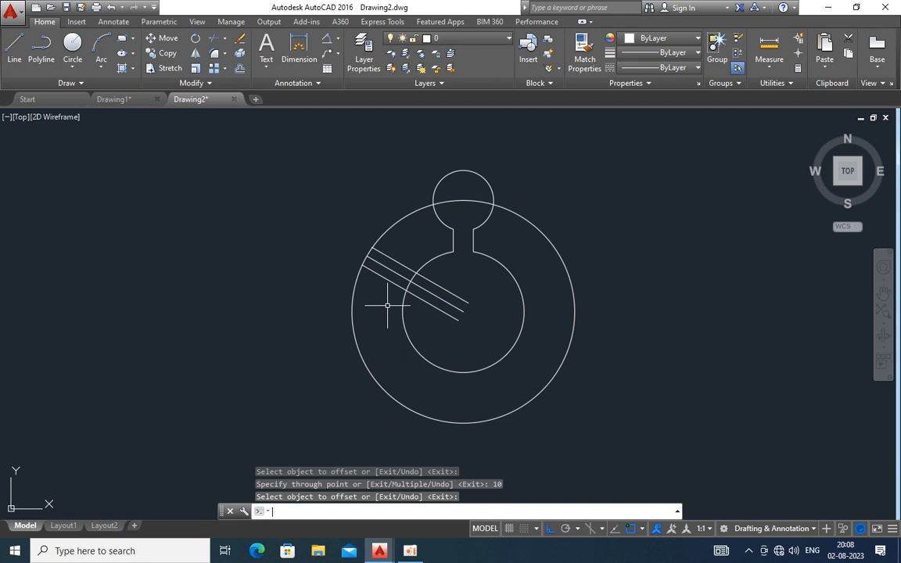
Step: Draw a circle of radius 30 centred on the outer end of the middle angled line
left_click(66, 70)
left_click(130, 97)
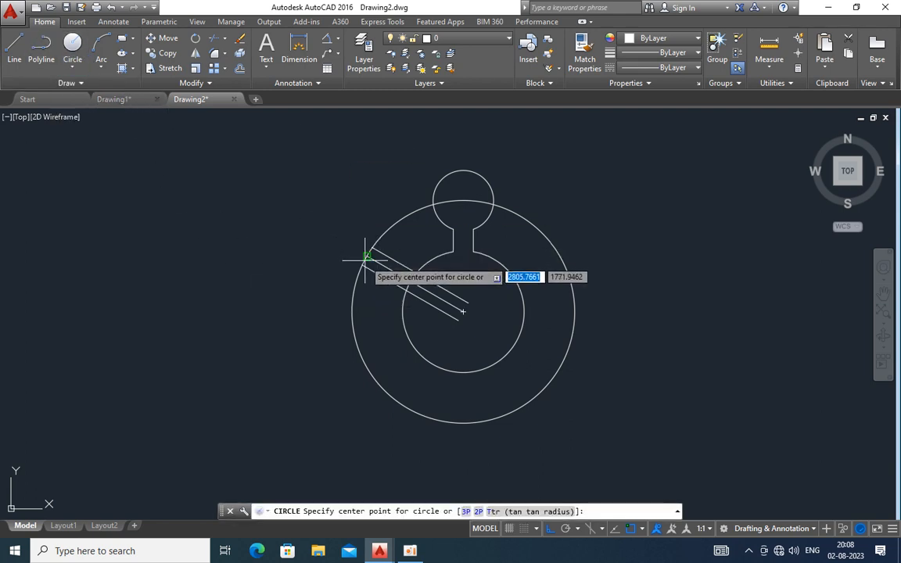
left_click(367, 256)
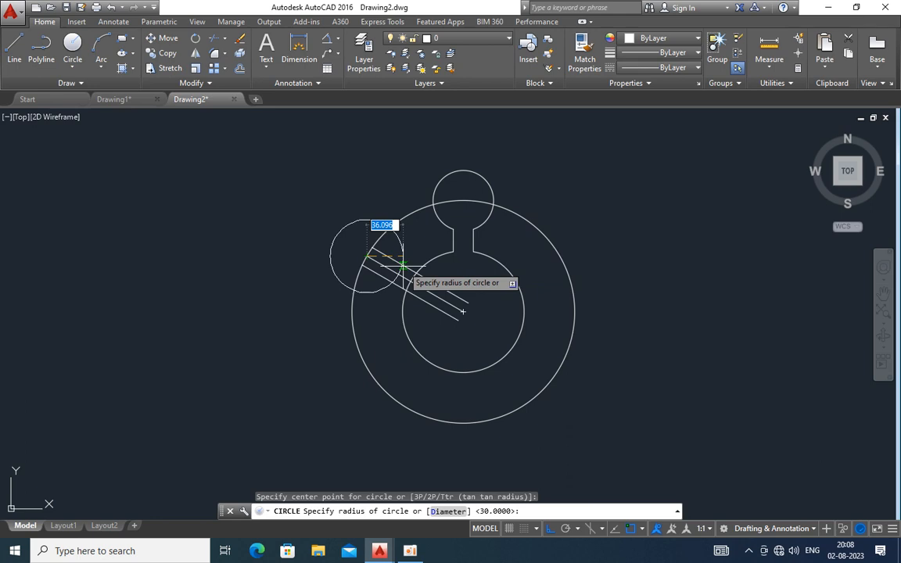
key("Return")
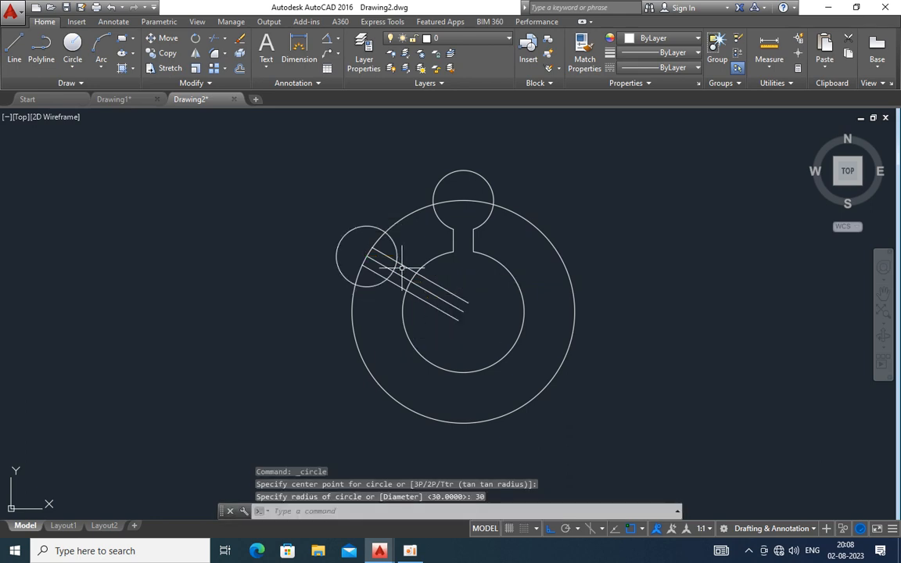
Step: Trim the angled lines inside the new 30-radius circle and that circle's arc between them, and remove the rest of the middle line
key("Return")
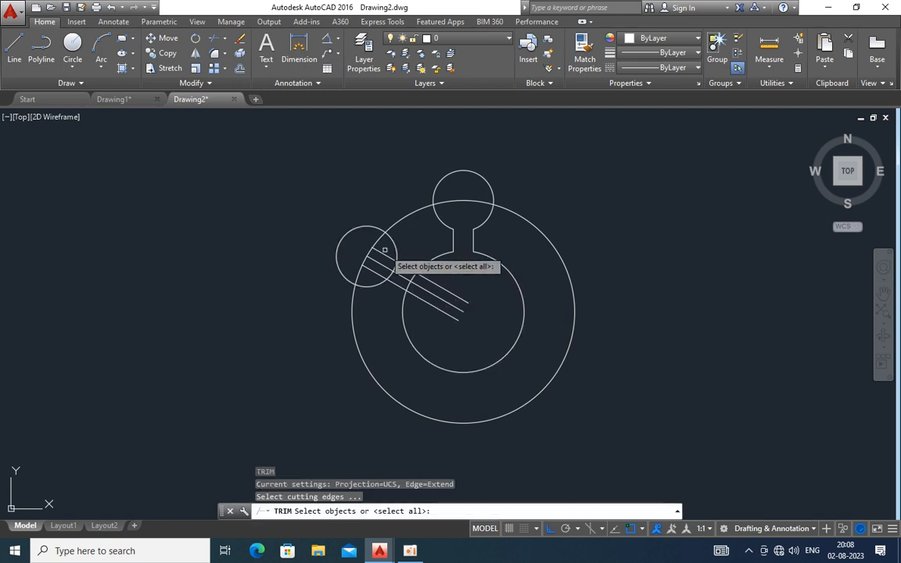
key("Return")
left_click(378, 252)
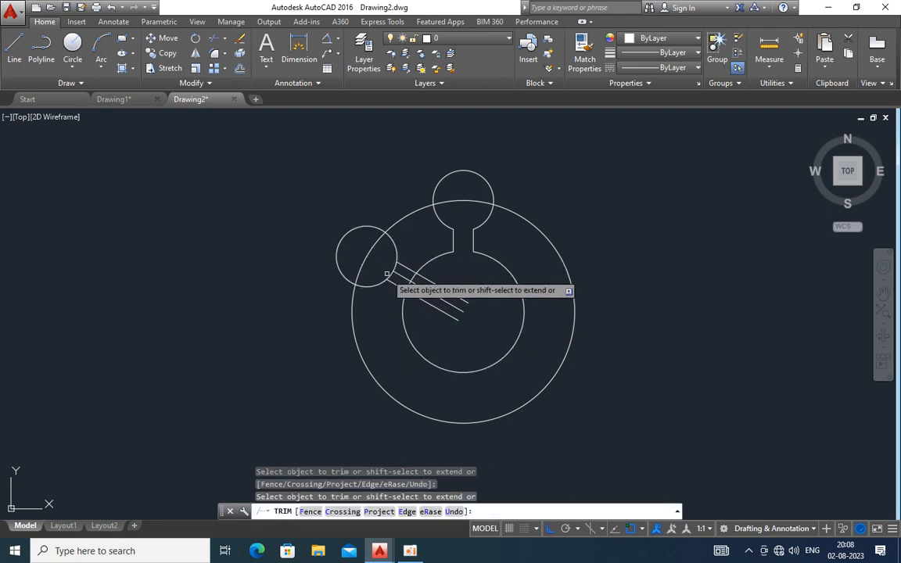
left_click(398, 274)
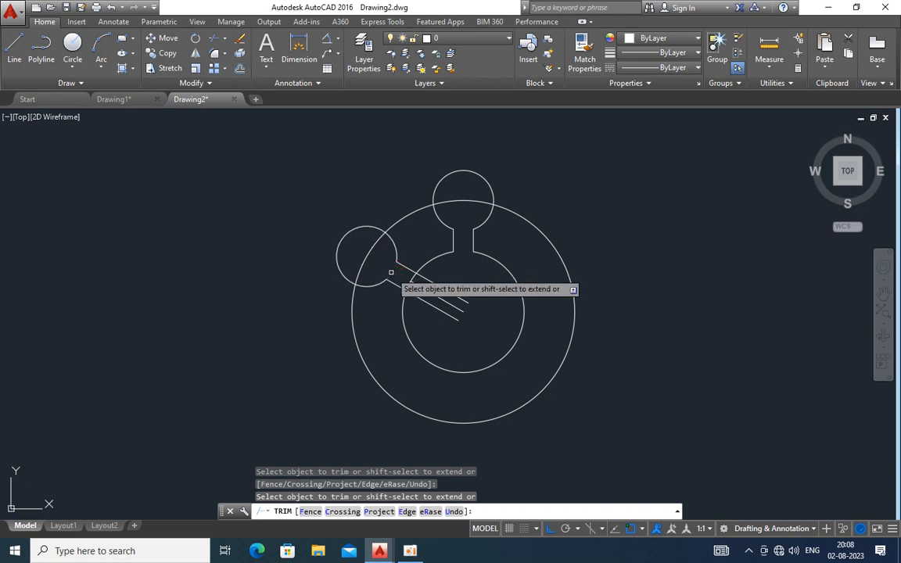
key("Escape")
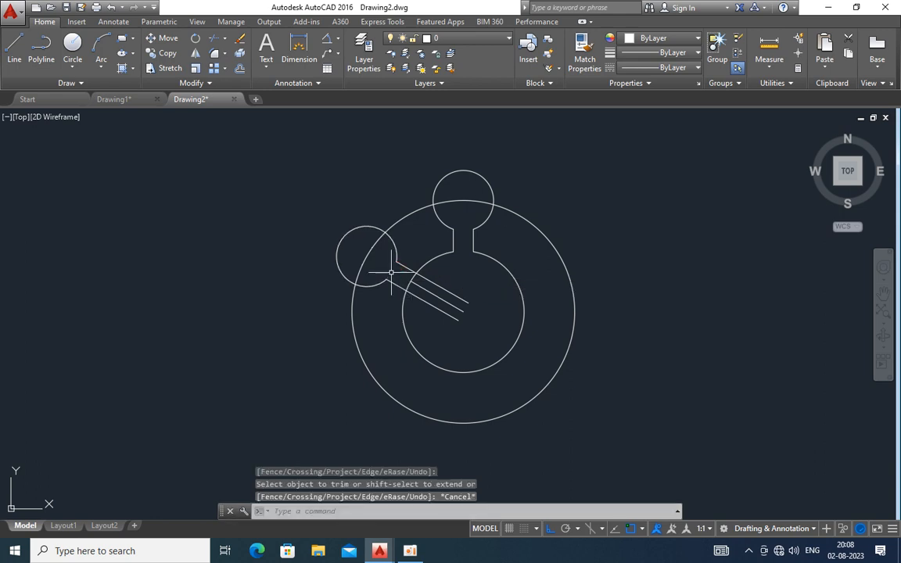
left_click(457, 307)
key("Delete")
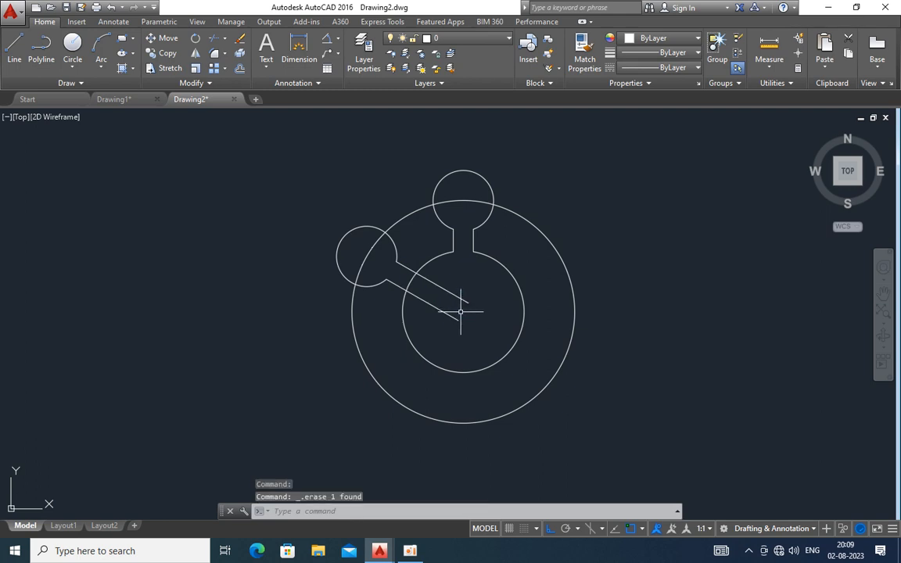
Step: Trim the two angled lines inside the hub circle and the hub's arc between them to open the upper-left arm
type("tr")
key("Return")
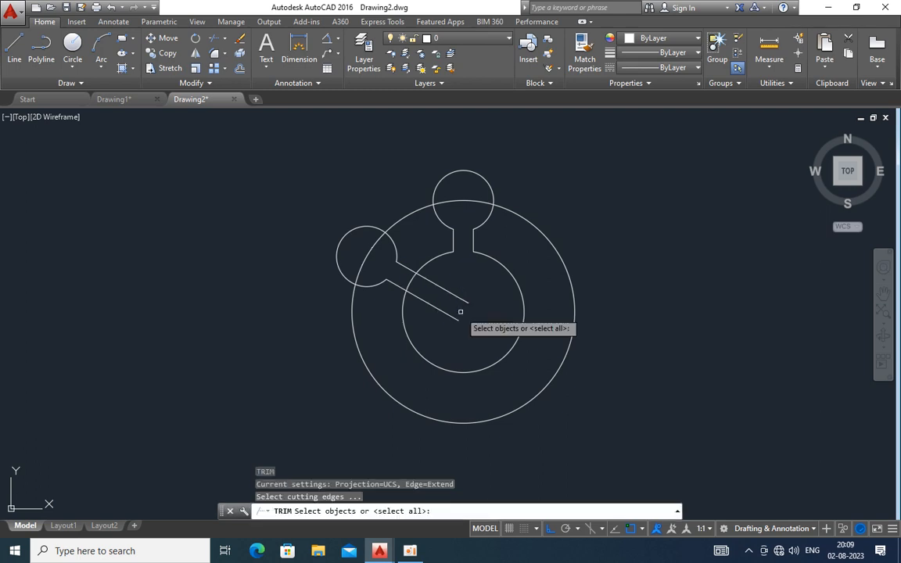
key("Return")
right_click(461, 312)
left_click(467, 301)
left_click(466, 301)
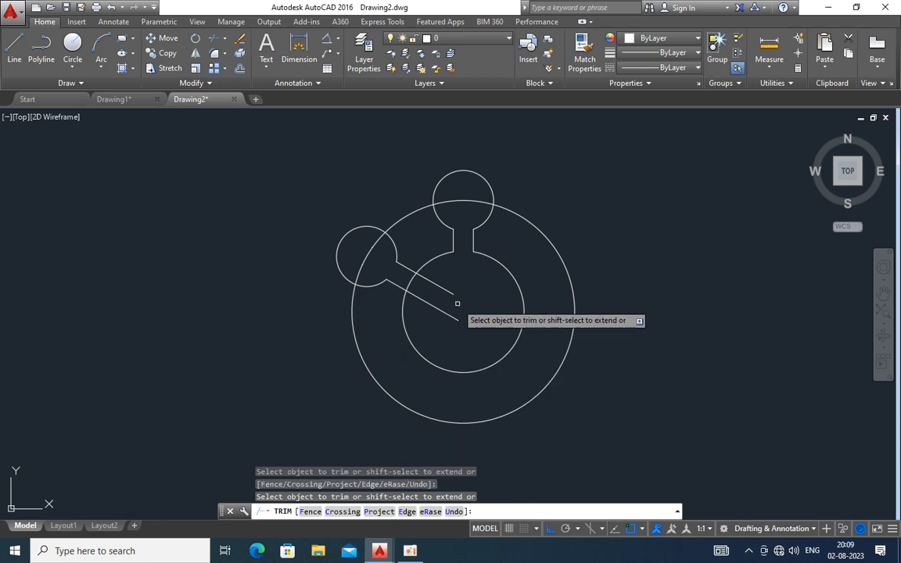
left_click(455, 318)
left_click(453, 316)
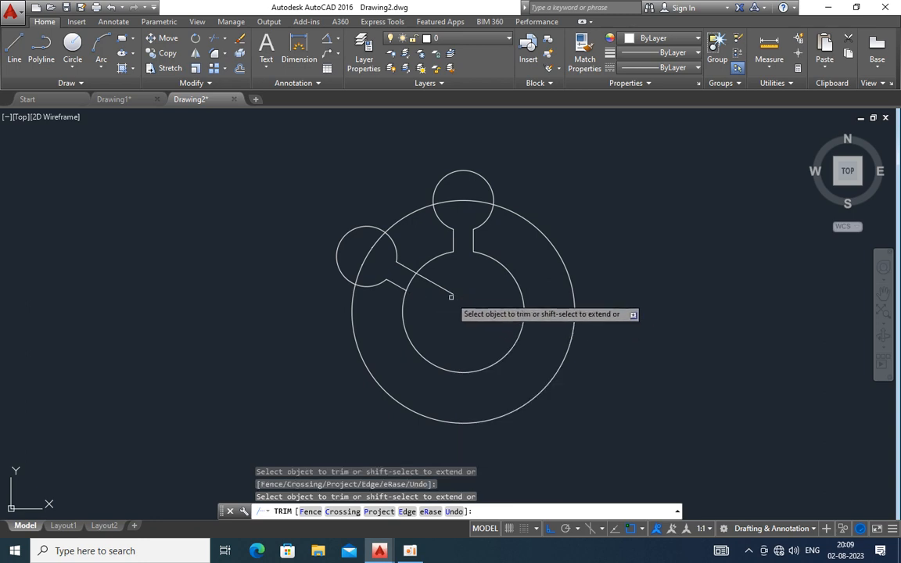
left_click(450, 297)
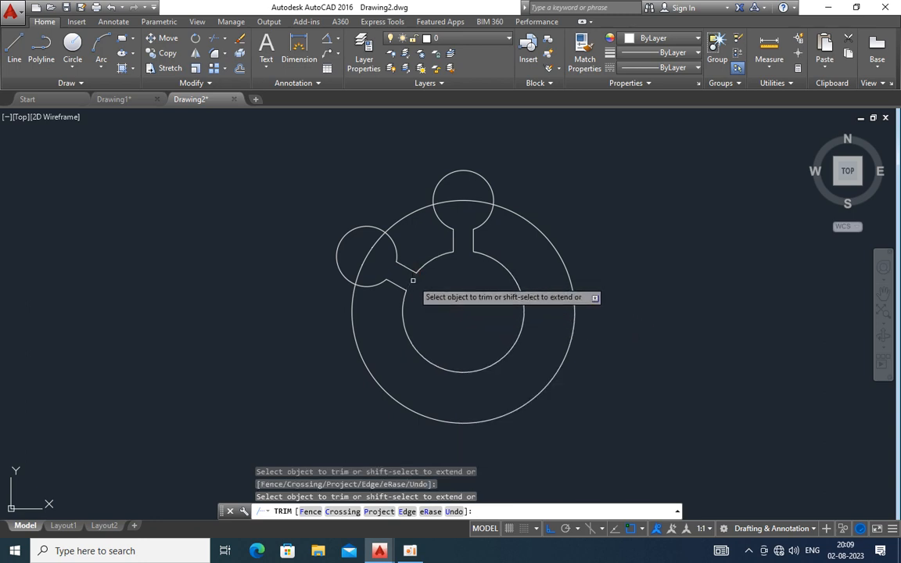
key("Escape")
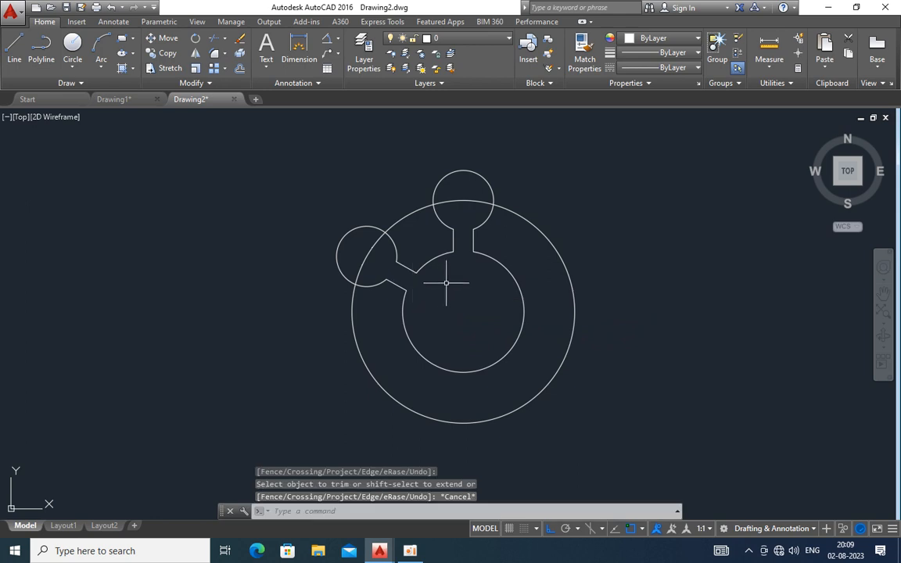
Step: Draw a horizontal line 20 long in the empty area left of the hub
left_click(14, 49)
left_click(193, 290)
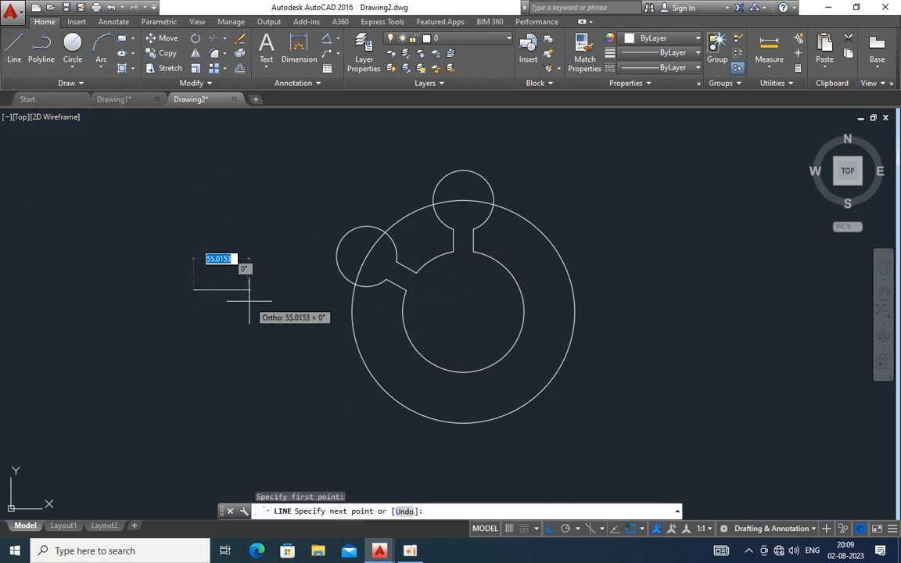
type("20")
key("Return")
key("Return")
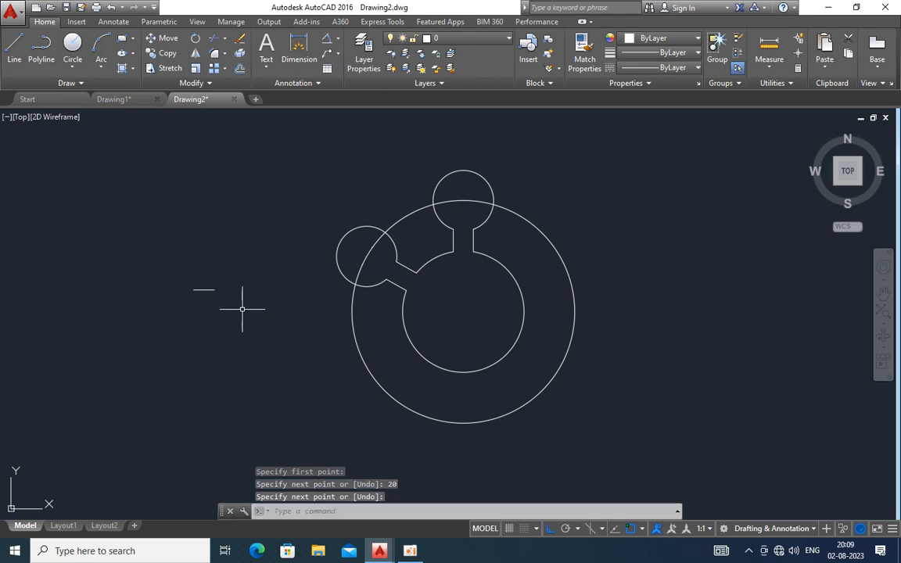
Step: Move the short horizontal line by its midpoint onto the bottom quadrant of the hub circle
left_click(241, 308)
left_click(175, 262)
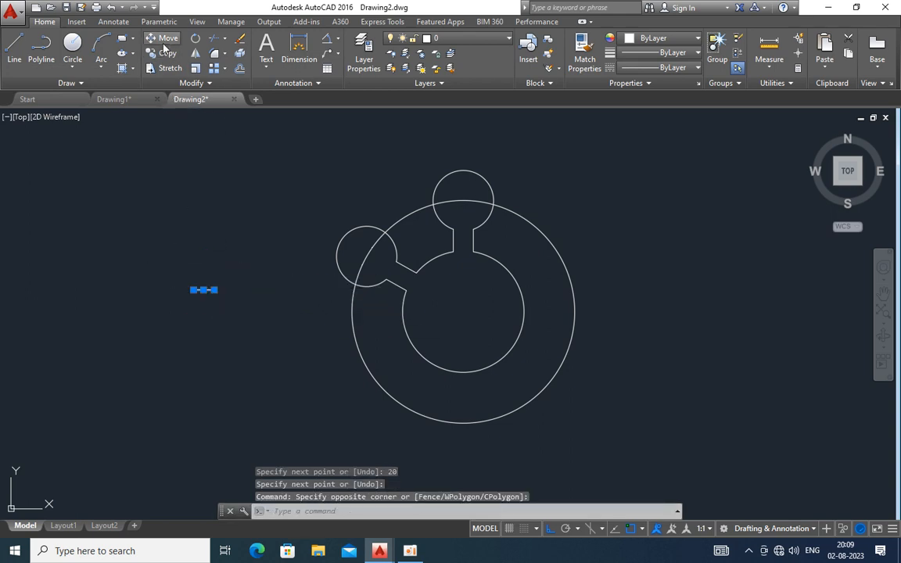
left_click(162, 38)
left_click(203, 289)
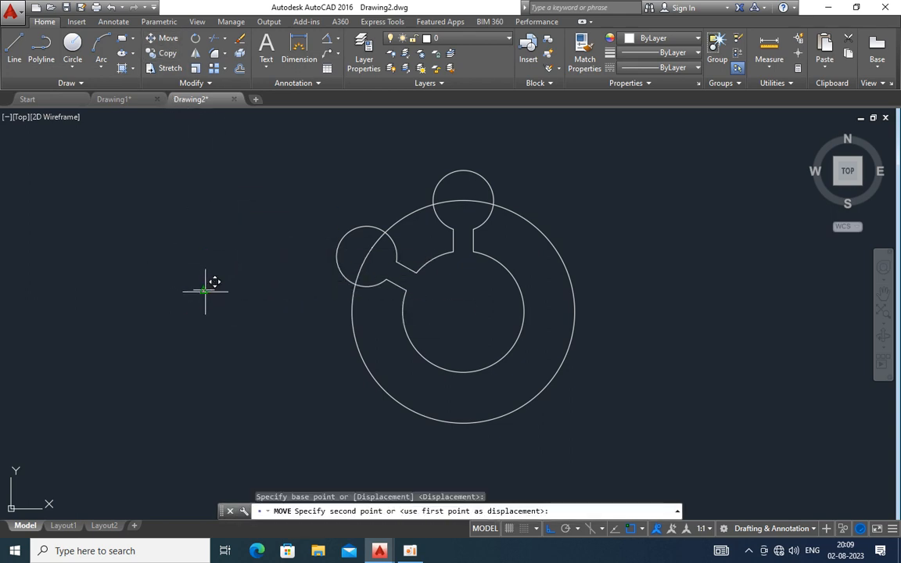
left_click(464, 371)
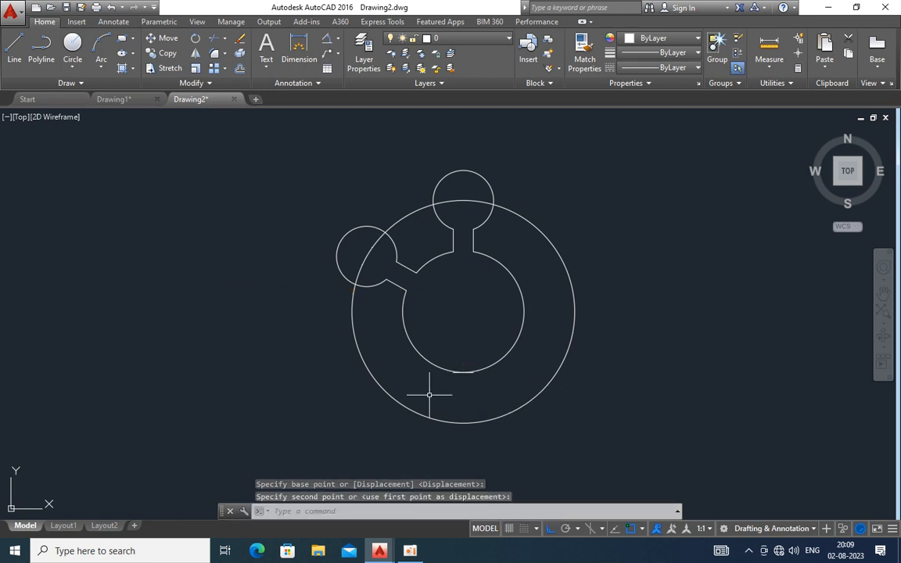
Step: Draw two vertical lines from the ends of the short horizontal line down past the 110-radius circle
left_click(14, 47)
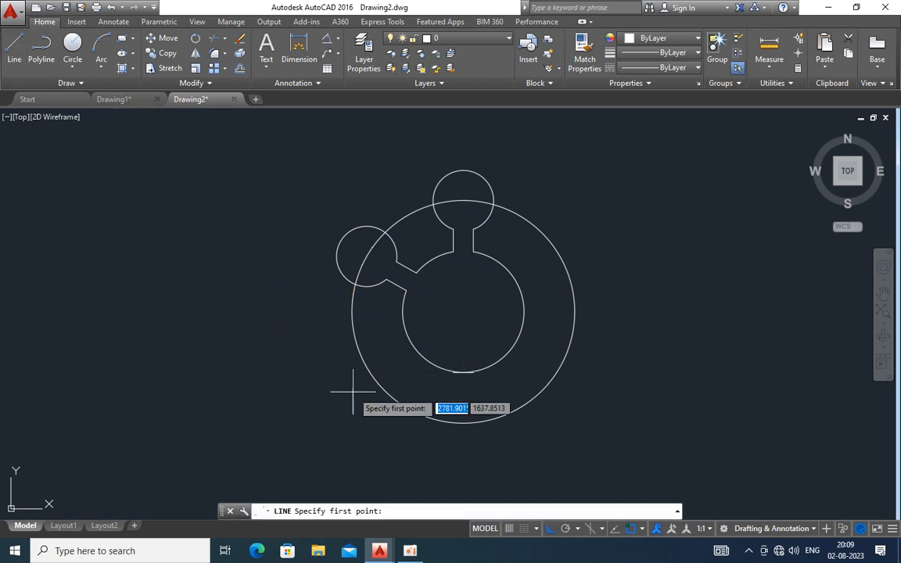
left_click(453, 372)
left_click(453, 444)
key("Return")
key("Return")
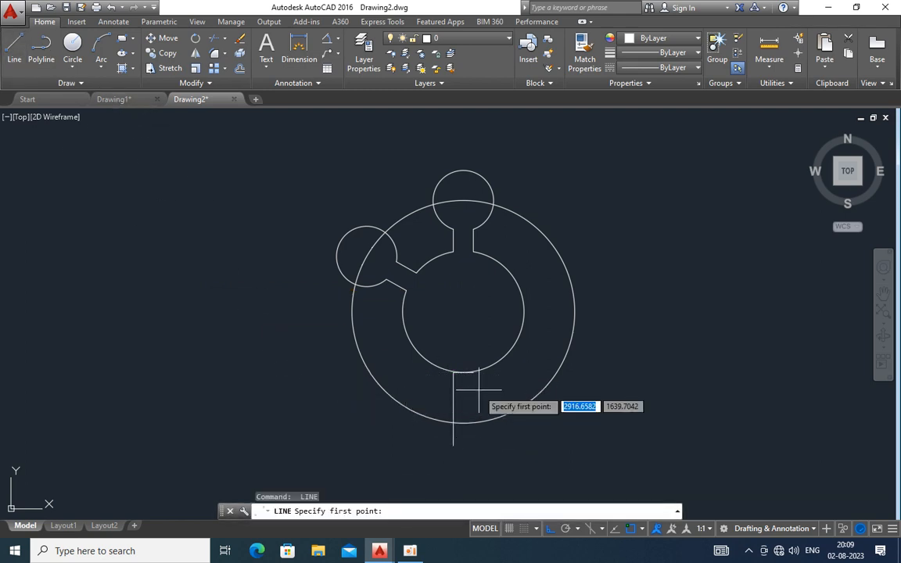
left_click(473, 372)
left_click(473, 449)
key("Return")
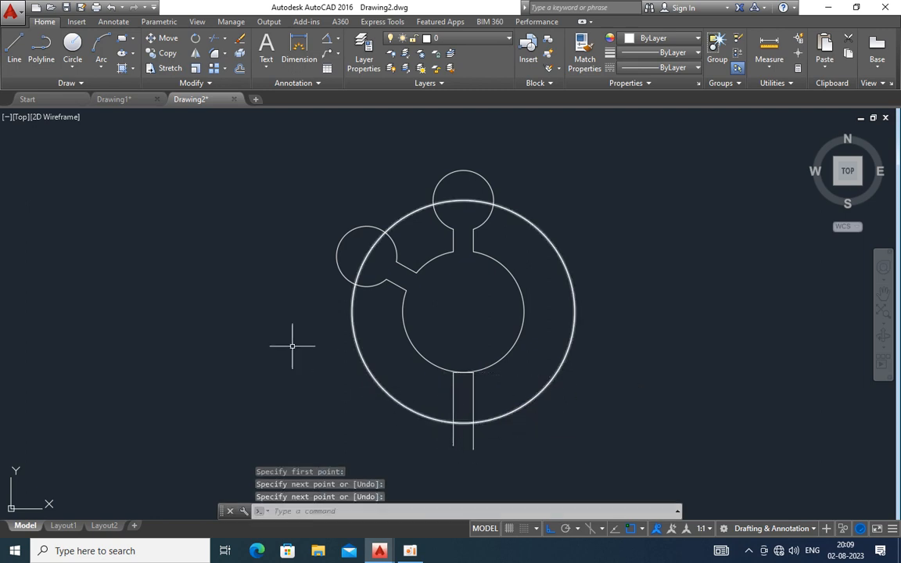
Step: Draw a circle of radius 30 centred on the bottom quadrant of the 110-radius circle
left_click(71, 64)
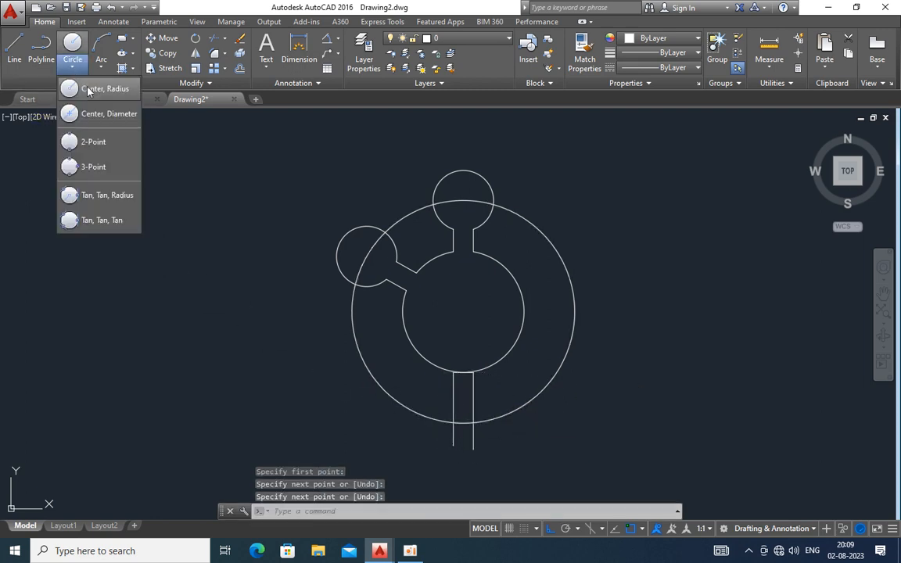
left_click(78, 86)
left_click(462, 423)
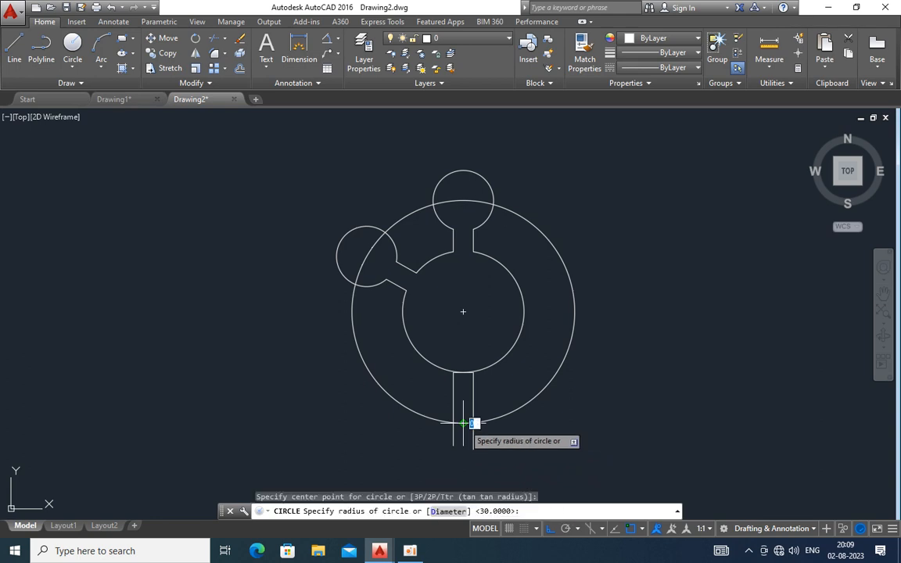
type("3")
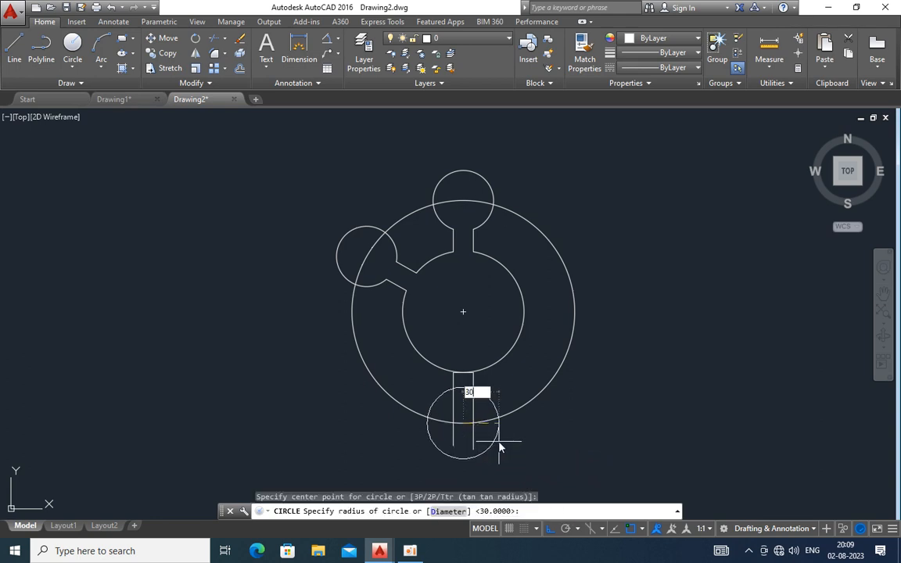
type("0")
key("Return")
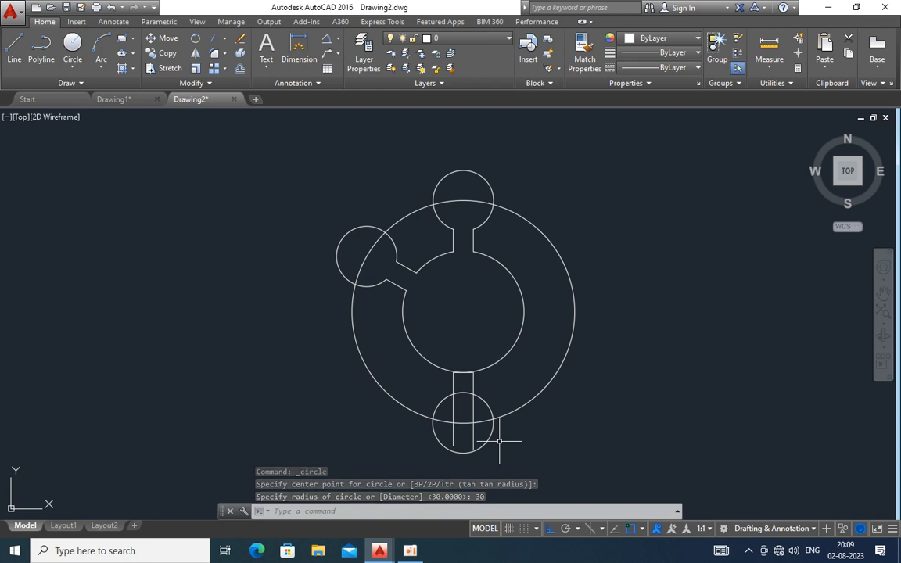
Step: Trim the two vertical lines inside the bottom small circle and that circle's arc between them
type("tr")
key("Return")
key("Return")
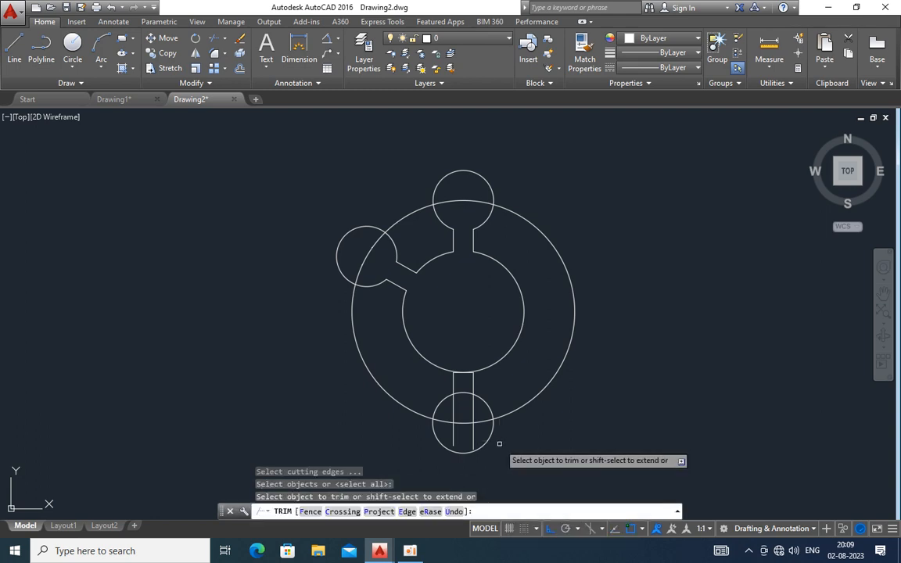
left_click(454, 434)
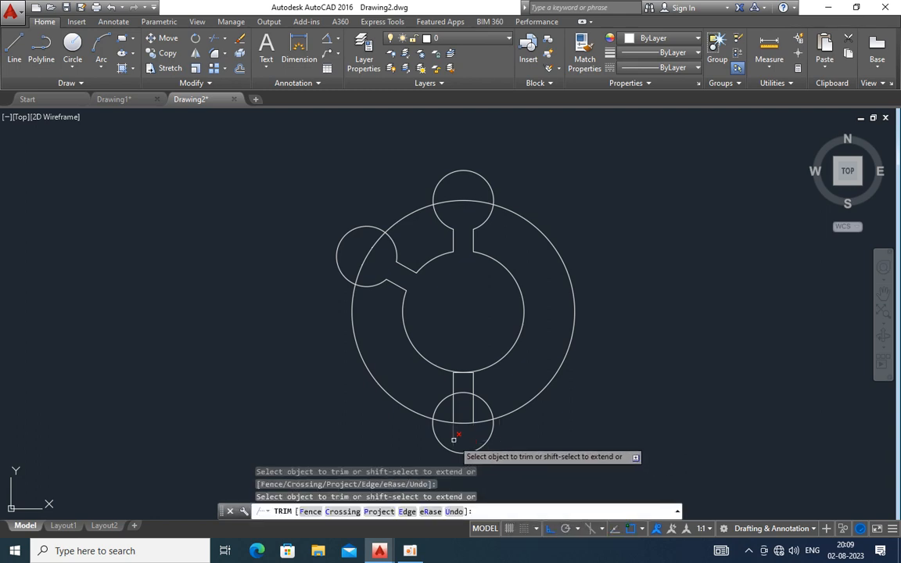
left_click(454, 415)
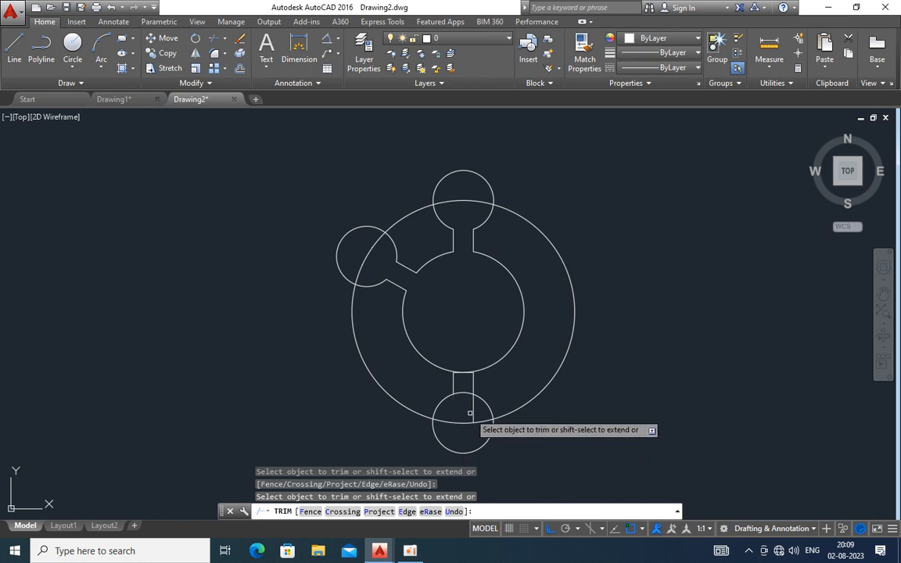
key("Escape")
Step: Delete the short horizontal line at the hub's bottom and trim the hub arc between the two vertical lines
left_click(463, 373)
mouse_move(464, 376)
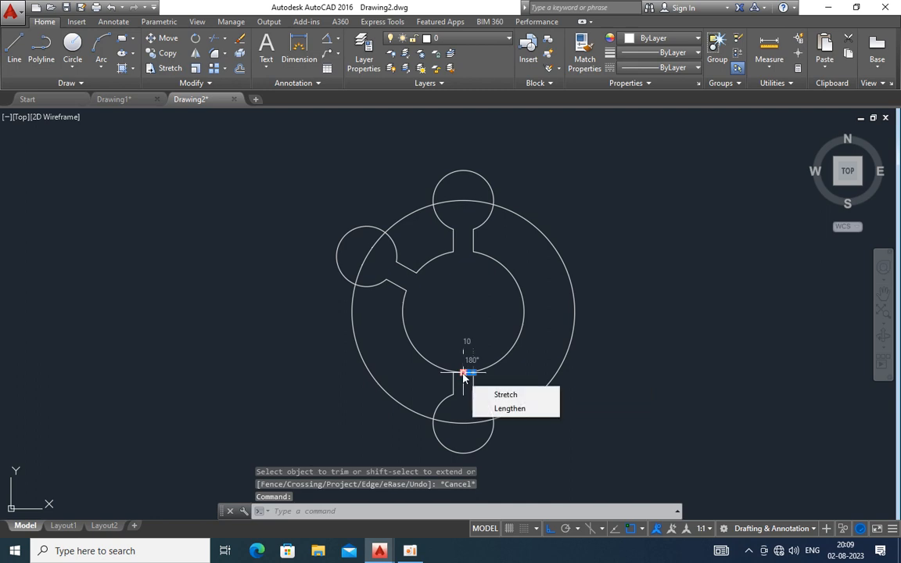
key("Delete")
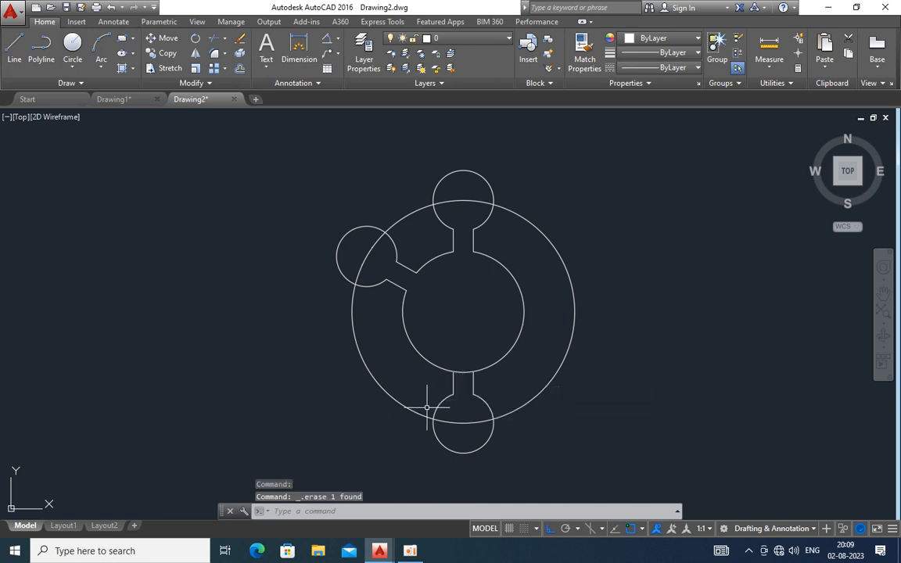
key("Return")
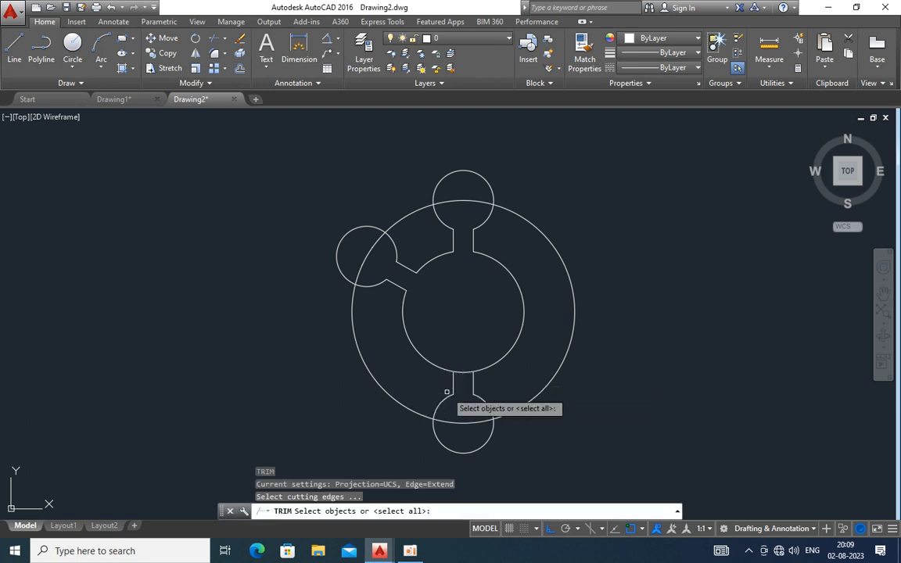
key("Return")
left_click(462, 372)
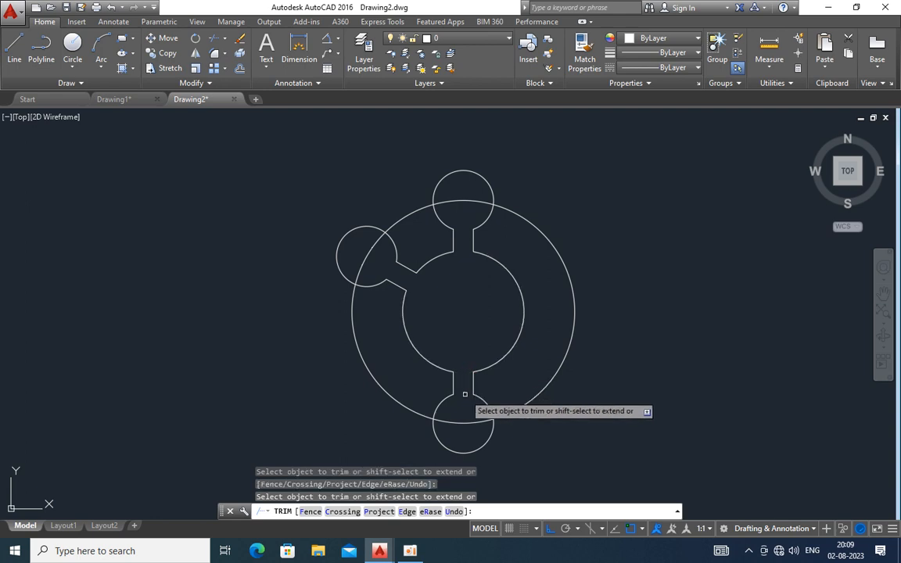
key("Escape")
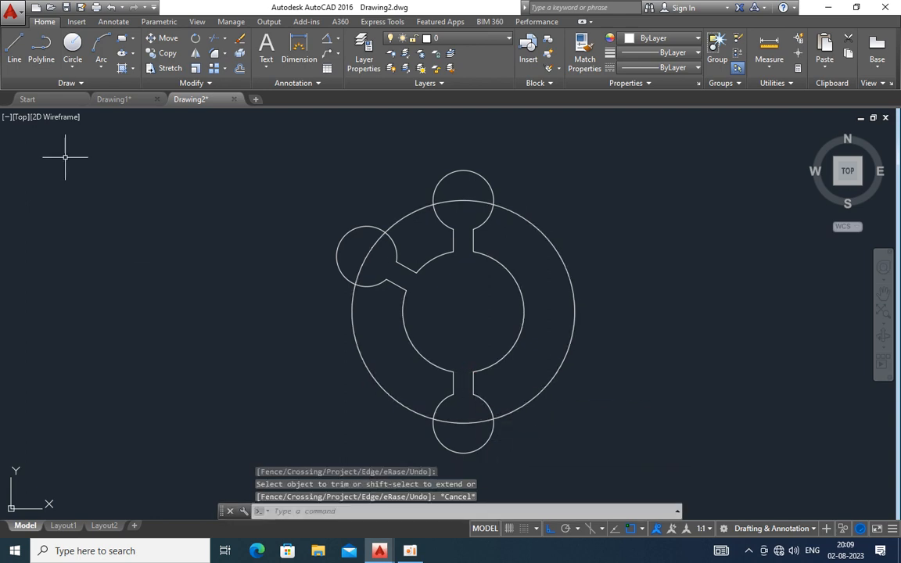
Step: Draw a line from the hub's centre, 110 long at 330 degrees, to the large circle
left_click(14, 48)
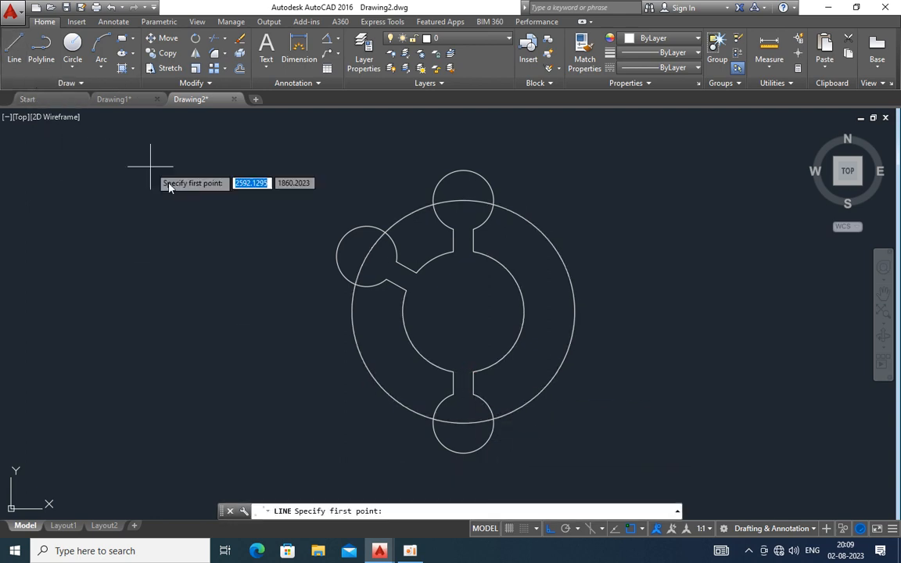
left_click(462, 311)
type("@")
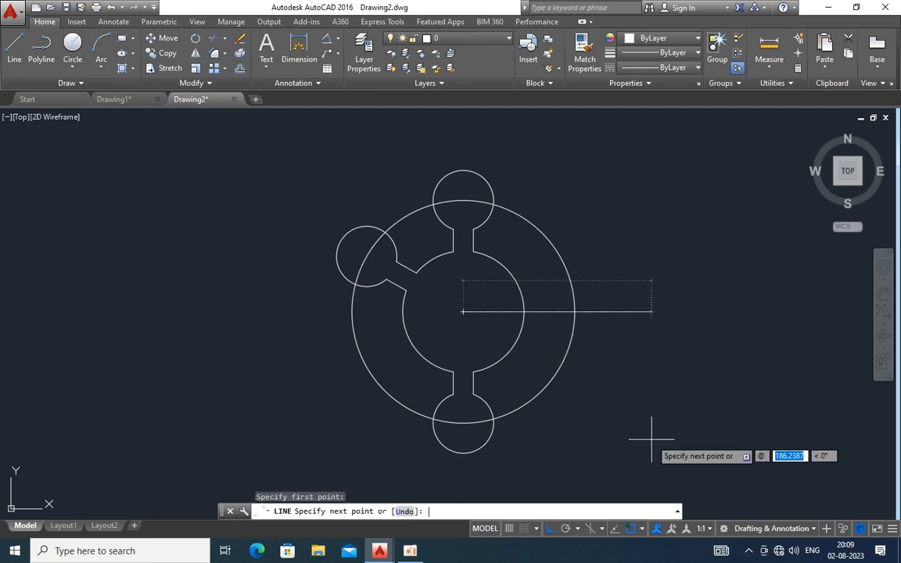
type("10")
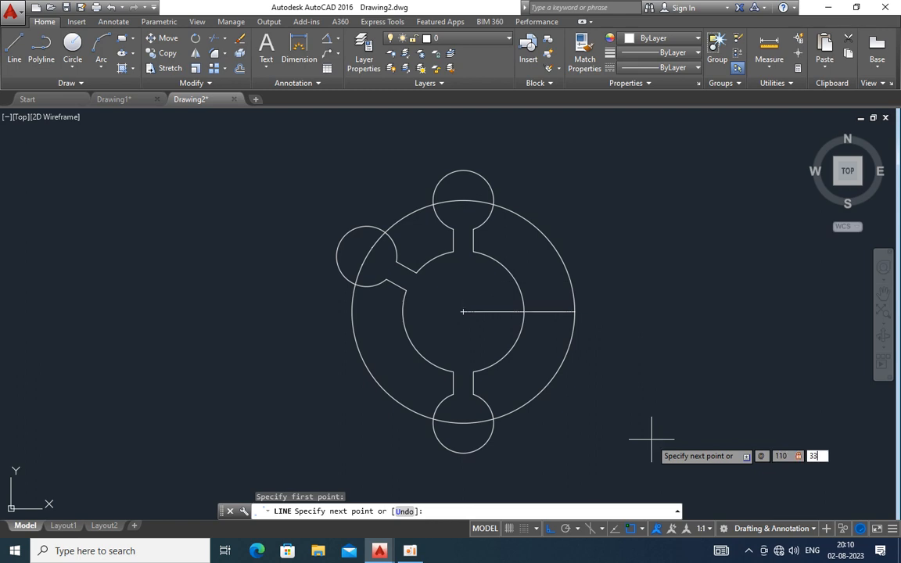
type("<330")
key("Return")
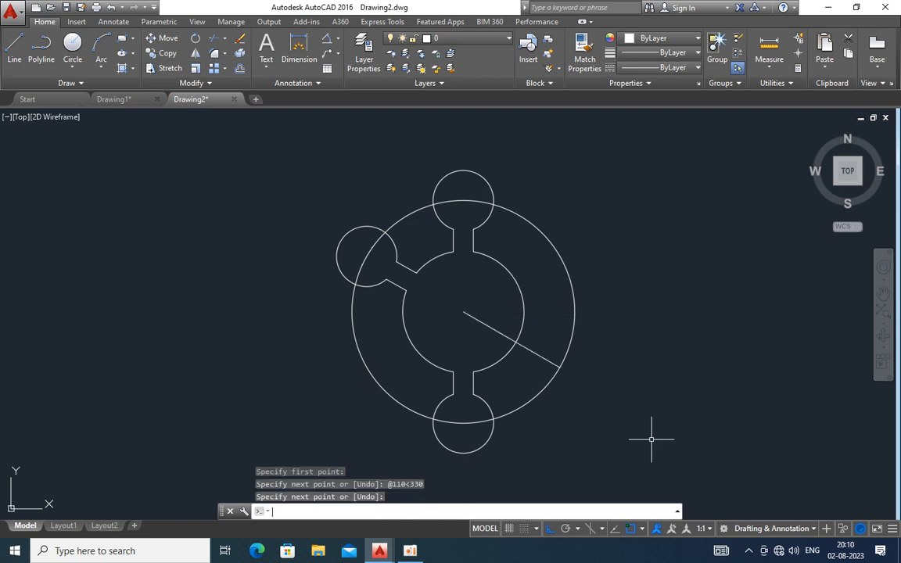
key("Return")
Step: Offset the 330-degree line by 10 to both sides using the Through option
left_click(544, 359)
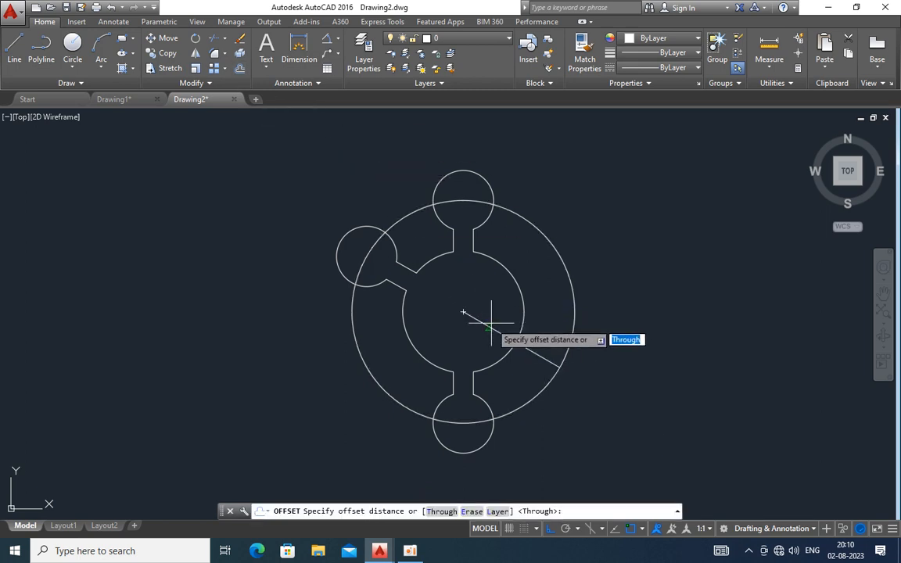
key("Return")
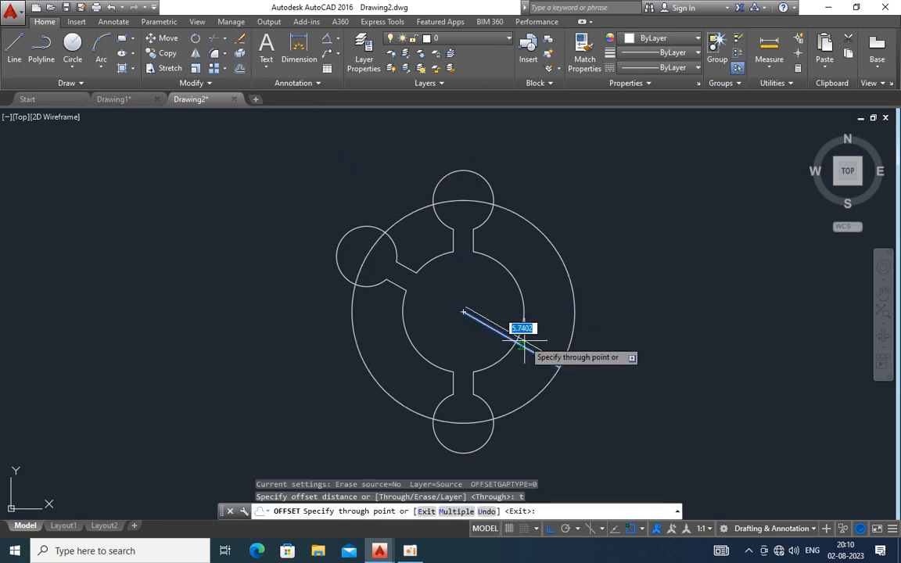
type("10")
key("Return")
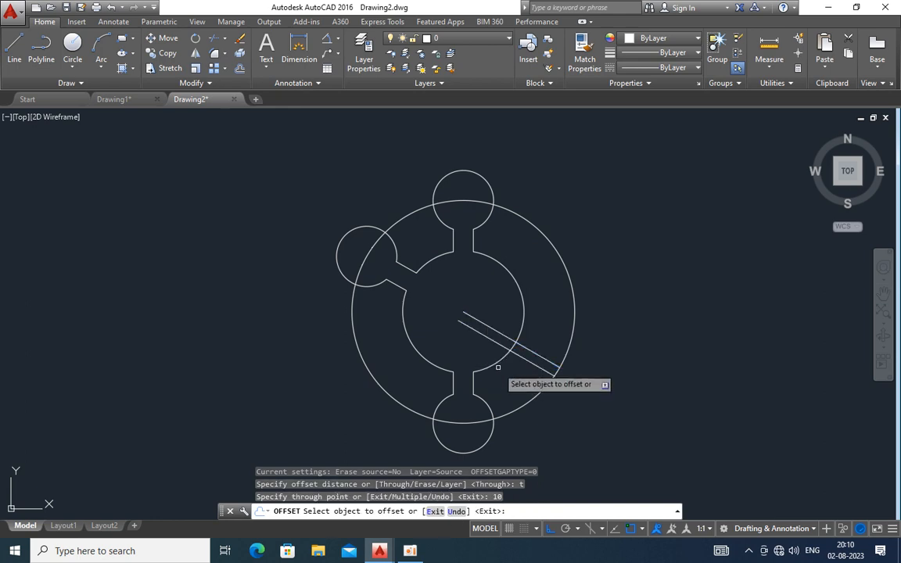
left_click(517, 344)
type("1")
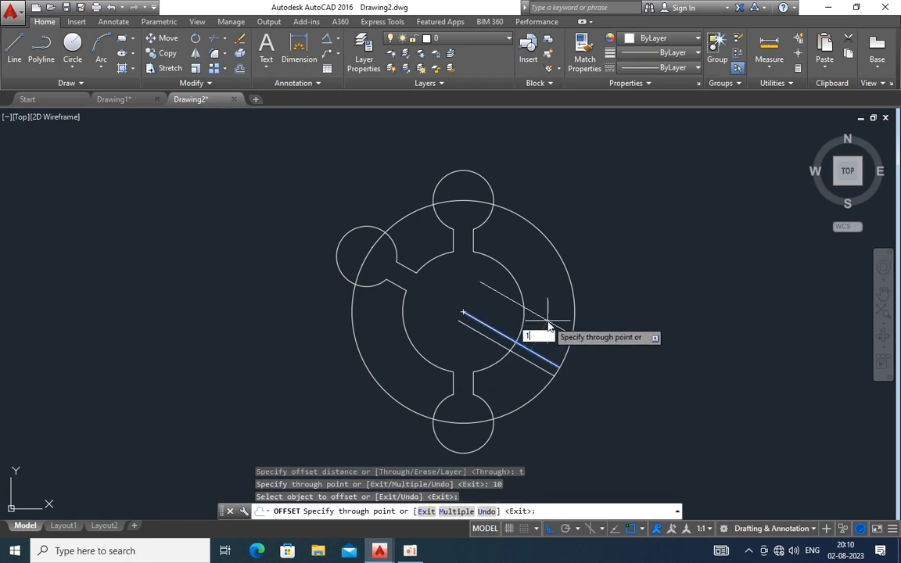
type("0")
key("Return")
key("Return")
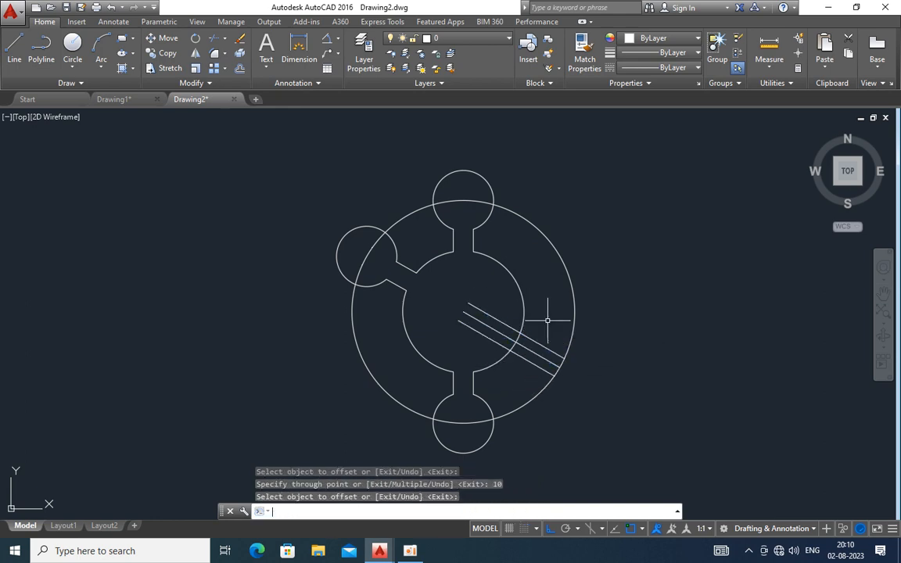
Step: Draw a circle of radius 30 centred on the outer end of the middle angled line
left_click(80, 50)
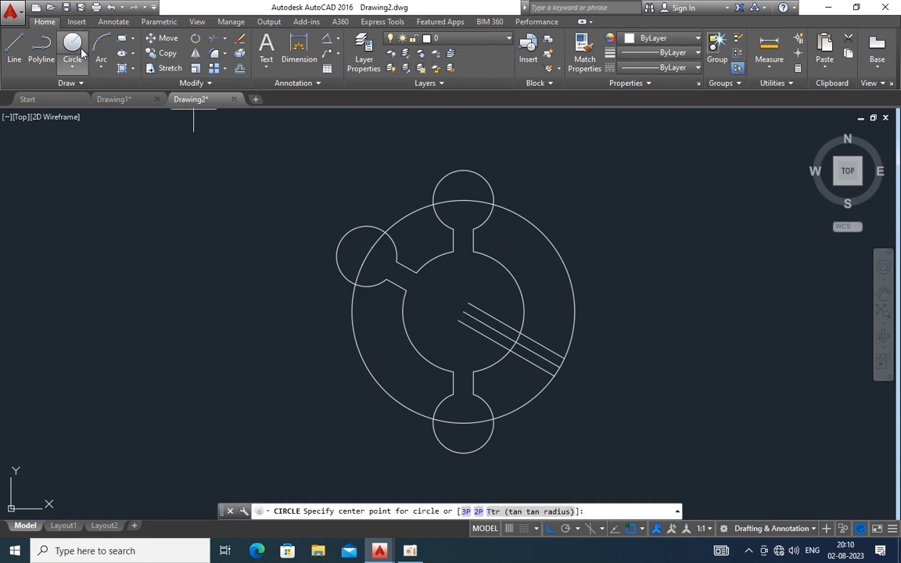
left_click(559, 366)
type("30")
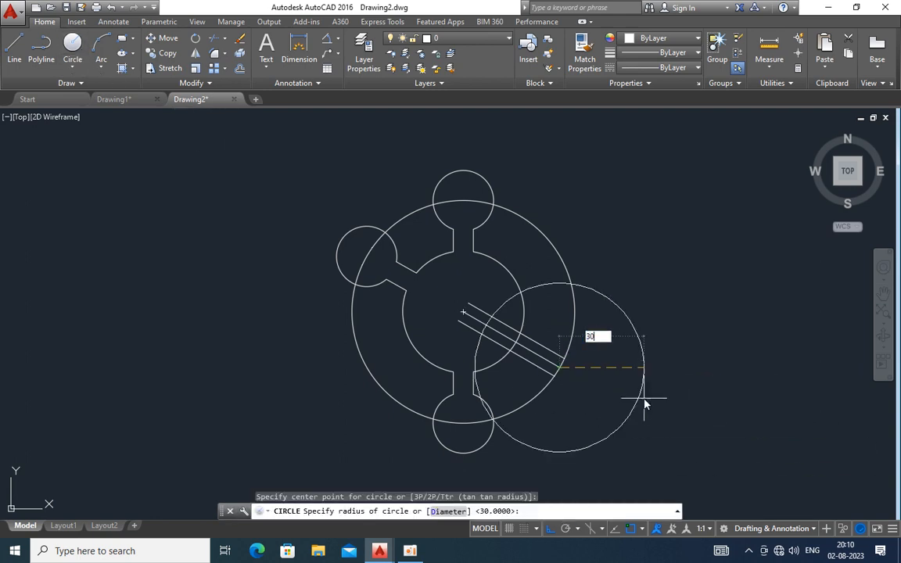
key("Return")
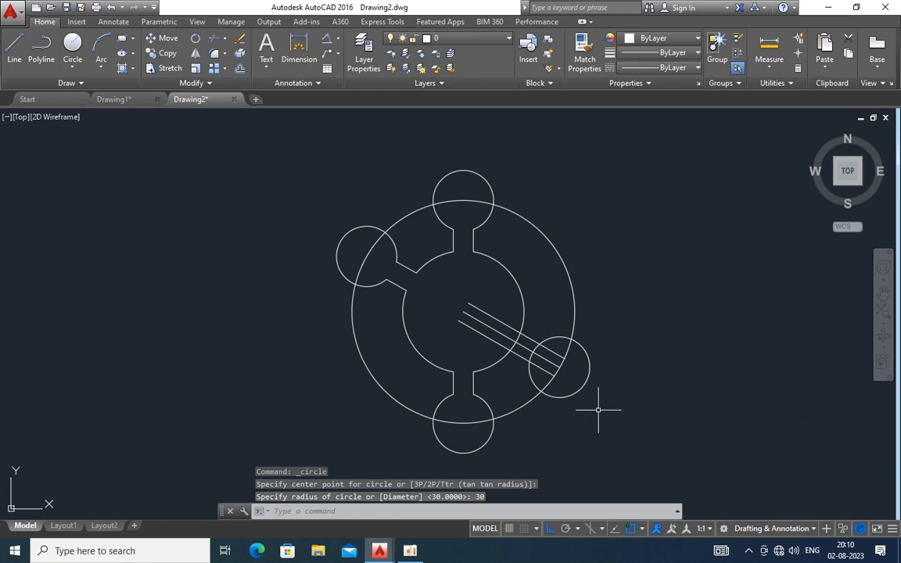
Step: Trim the angled lines inside the hub and the lower-right circle, the middle line between them, and the small circle's arc across the arm
type("tr")
key("Return")
key("Return")
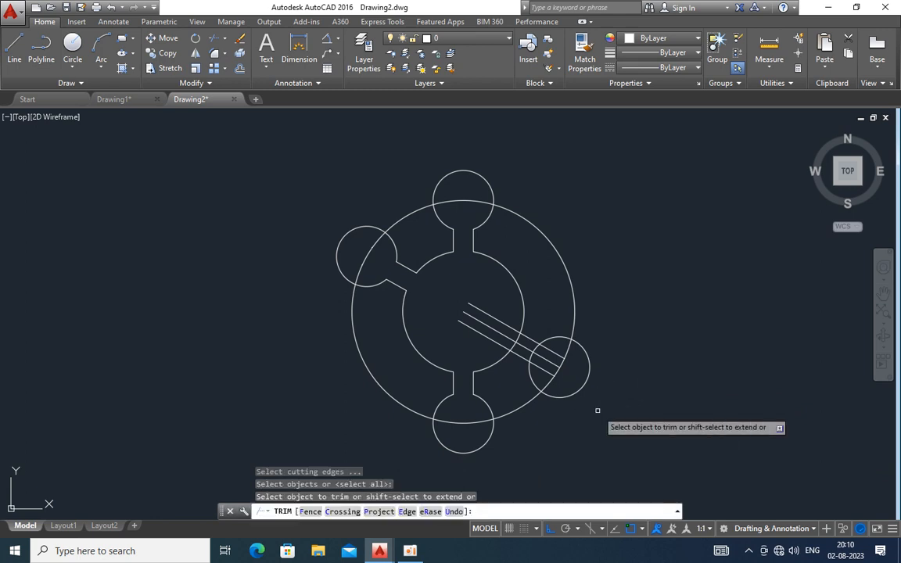
left_click(529, 351)
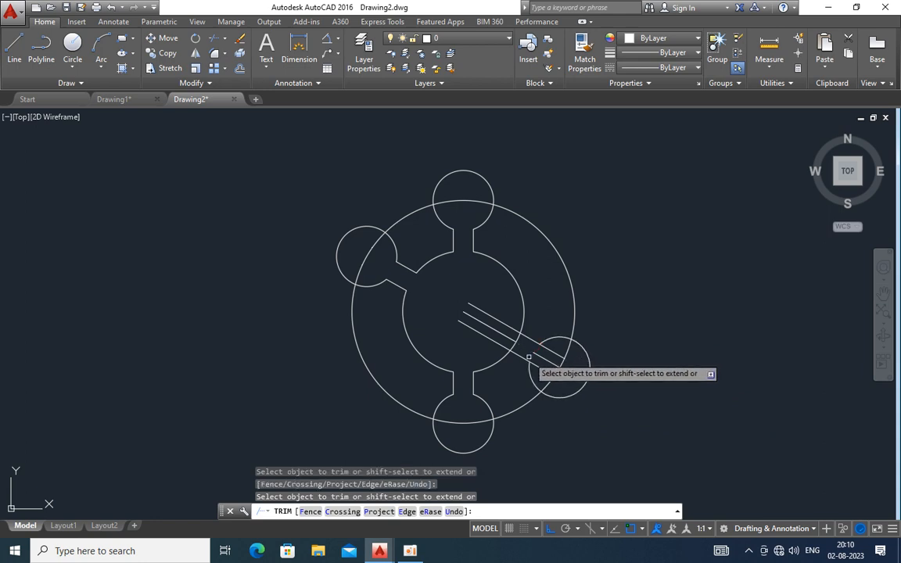
left_click(553, 355)
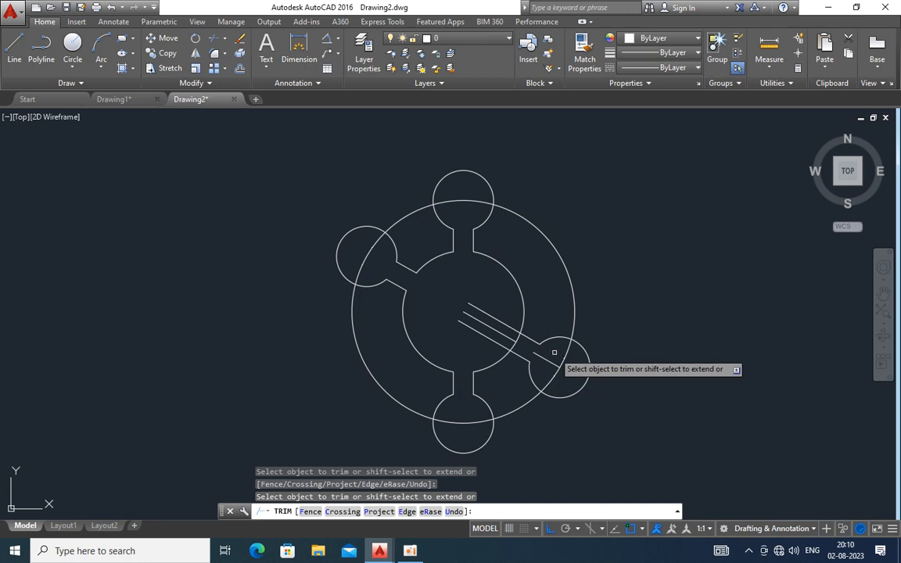
left_click(512, 330)
left_click(504, 343)
key("Escape")
Step: Erase the three line fragments left inside the hub and the leftover line segment in the lower-right circle
left_click(502, 358)
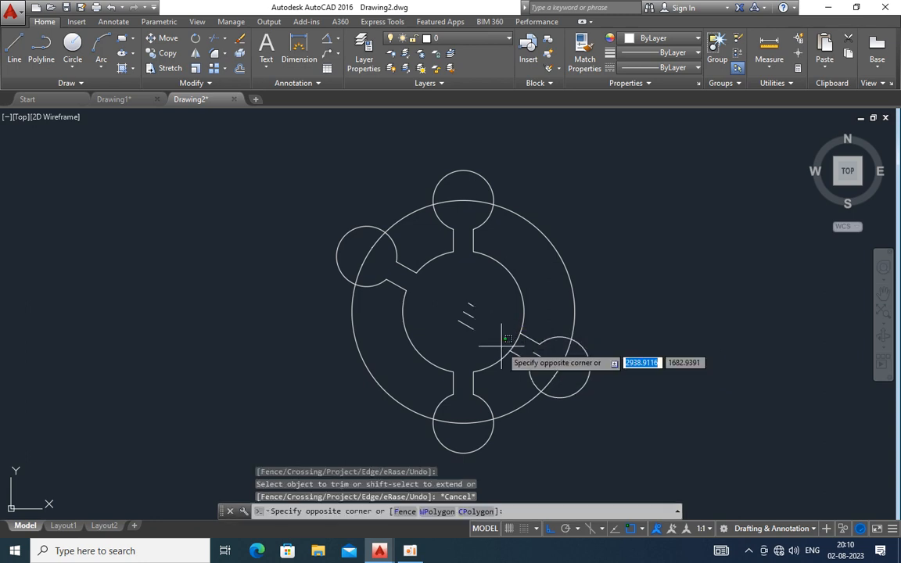
left_click(435, 288)
key("Delete")
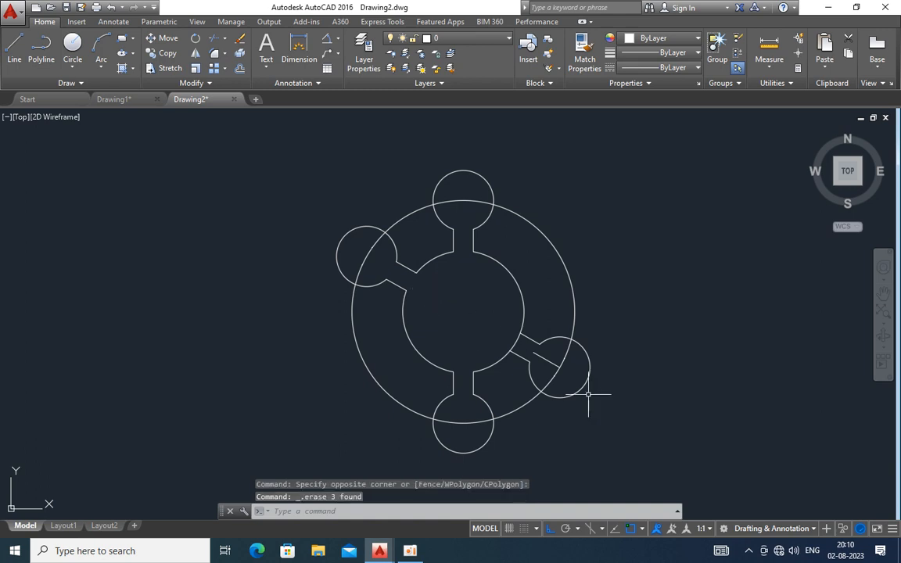
left_click(541, 359)
key("Delete")
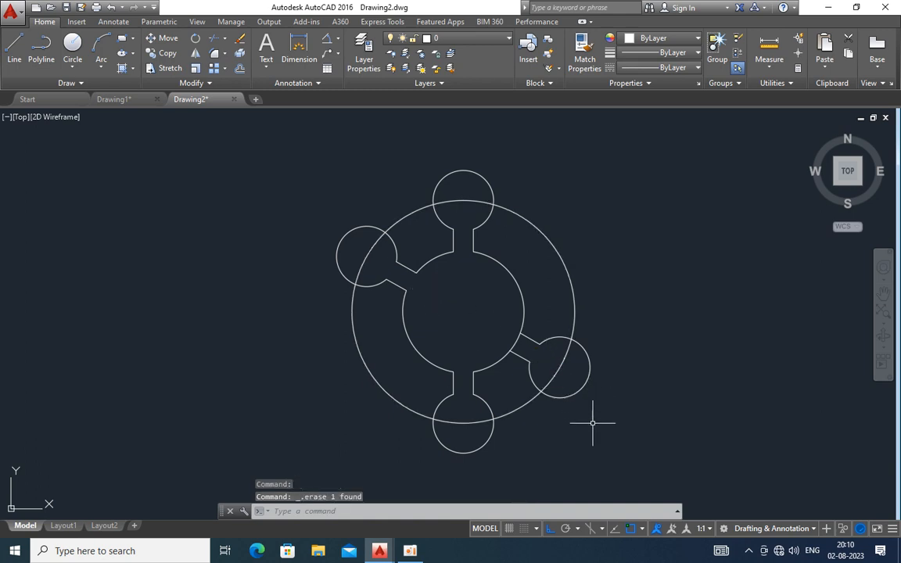
Step: Trim the hub's arc between the two angled lines to open the lower-right arm
type("tr")
key("Return")
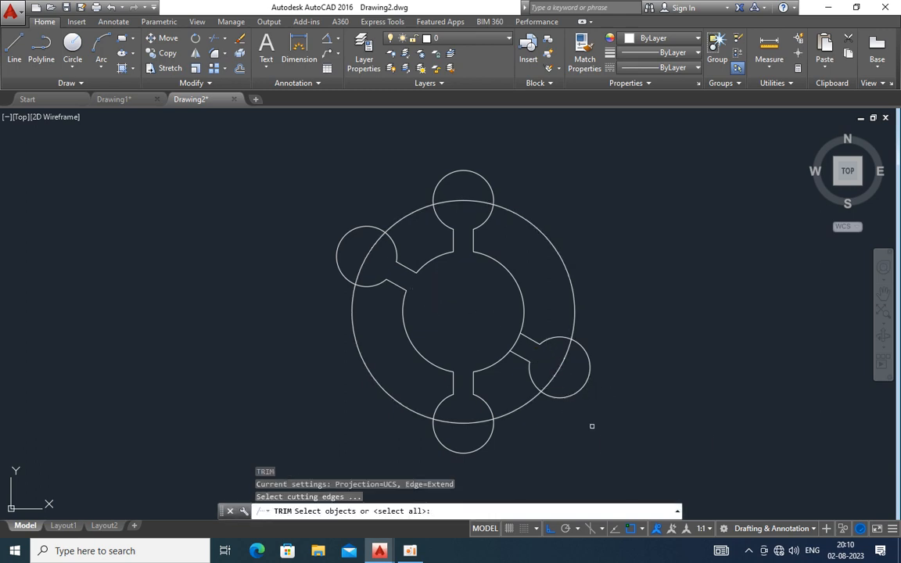
key("Return")
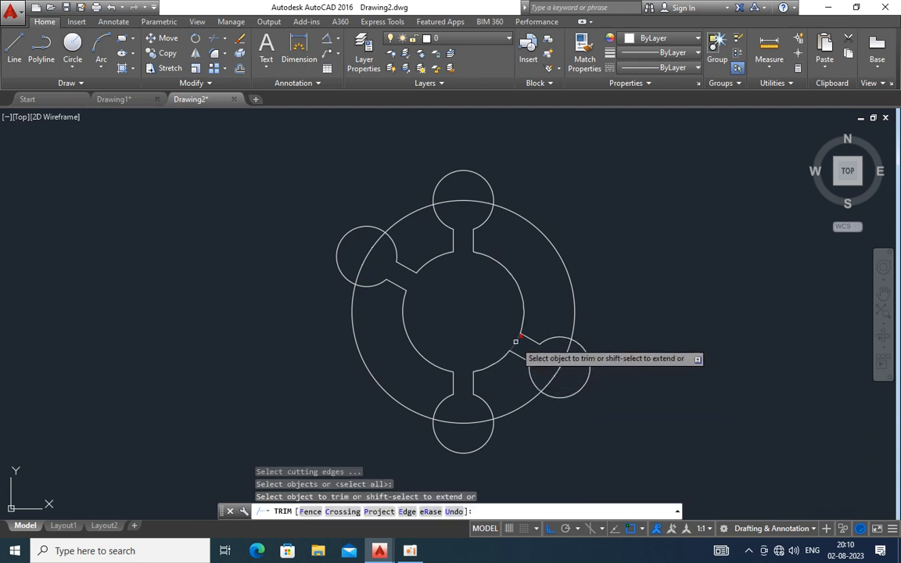
left_click(517, 344)
key("Escape")
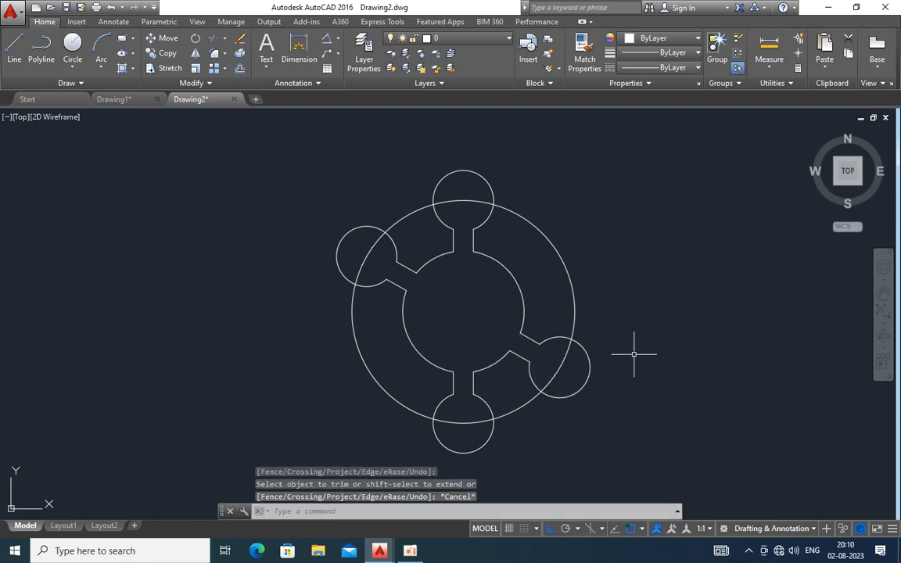
Step: Draw a horizontal line 70 units long in the empty space left of the hub figure
left_click(10, 52)
left_click(141, 300)
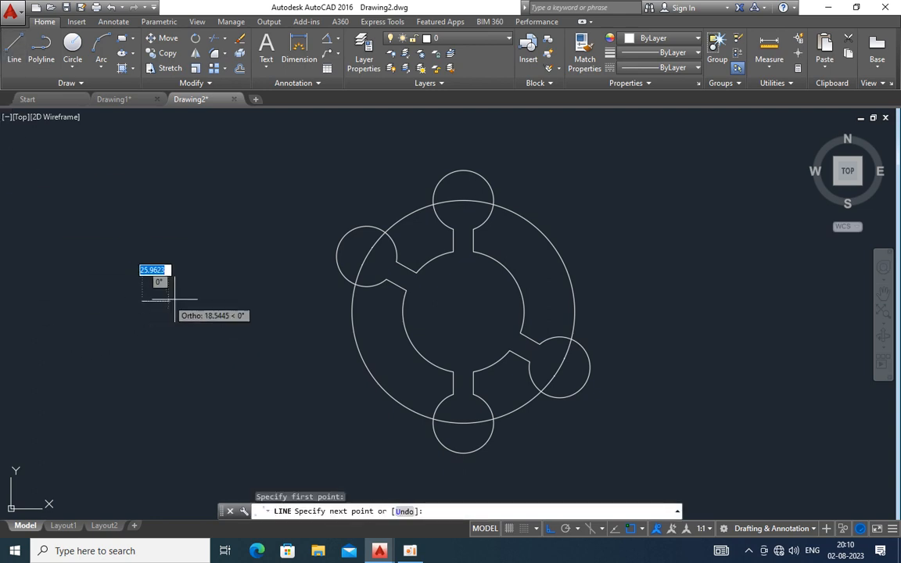
key("Return")
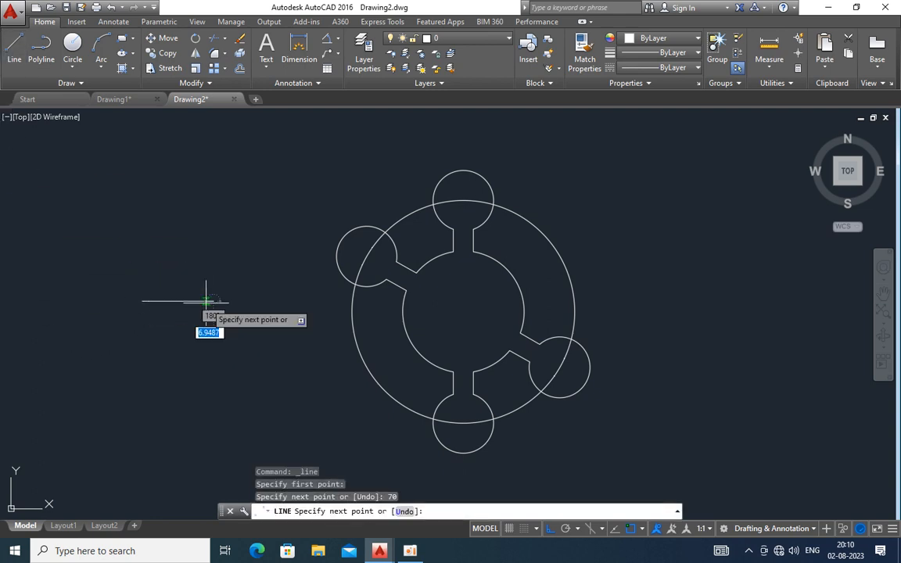
Step: Draw a vertical line 23 units long to the left of the horizontal line
left_click(11, 49)
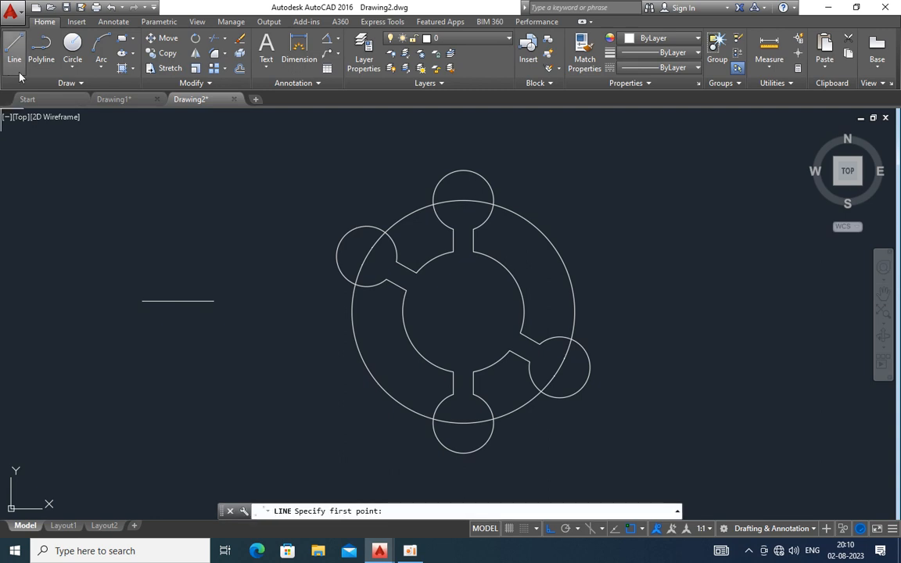
left_click(95, 287)
type("23")
key("Return")
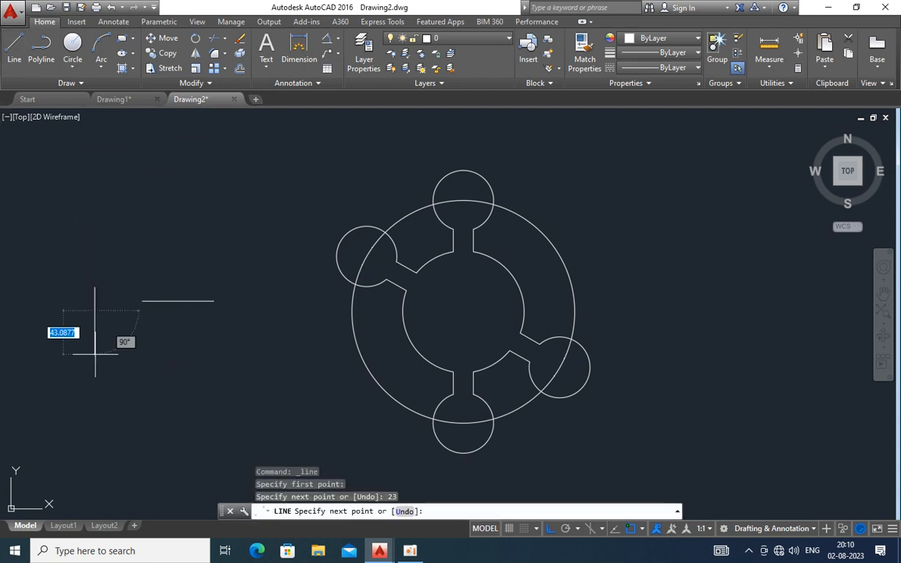
key("Return")
Step: Copy the vertical line by its midpoint onto both ends of the horizontal line
left_click(110, 329)
left_click(80, 273)
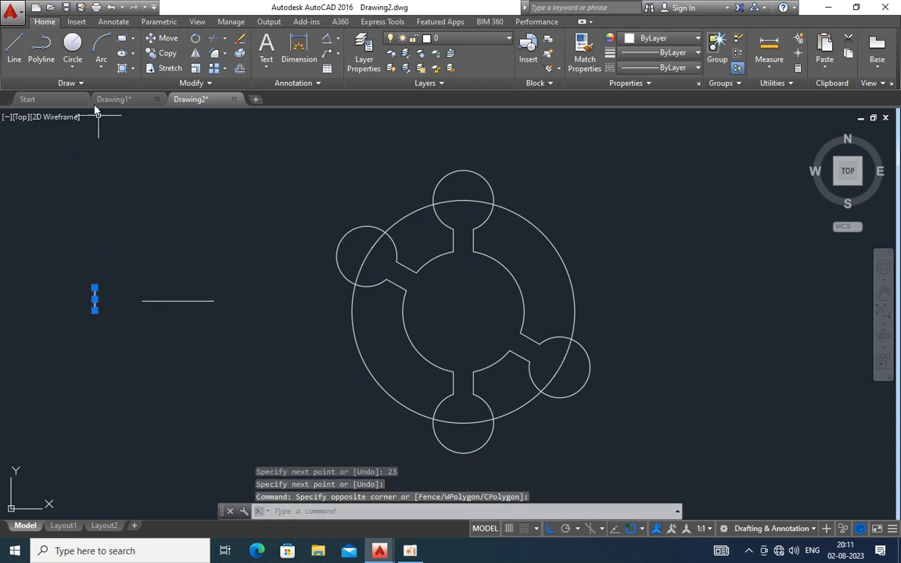
left_click(163, 52)
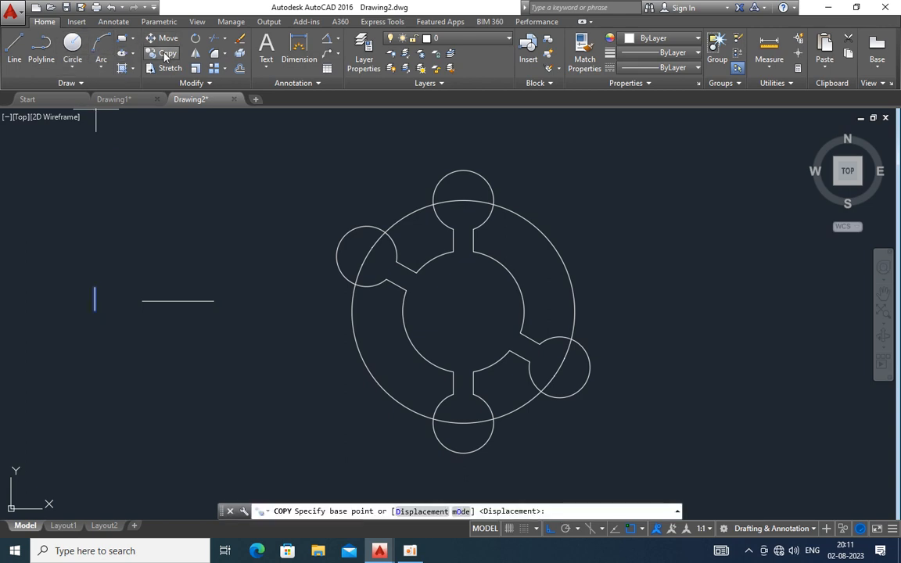
left_click(94, 300)
left_click(142, 300)
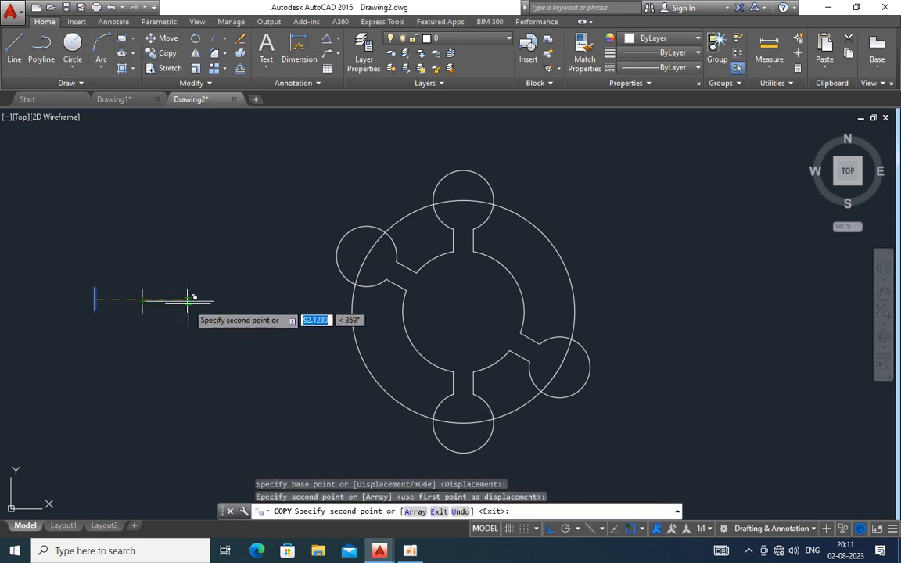
key("Escape")
Step: Erase the original vertical line left of the copied pair
left_click(117, 307)
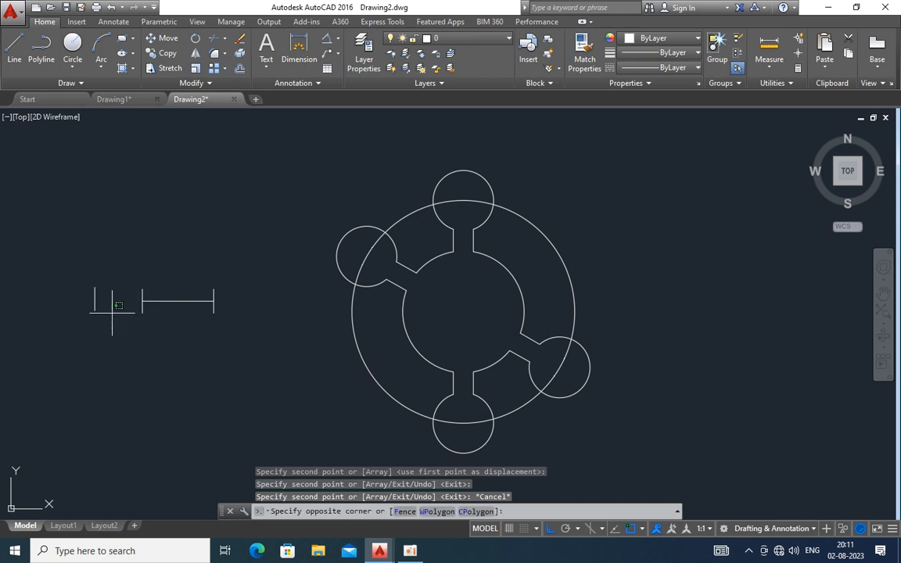
left_click(51, 227)
key("Delete")
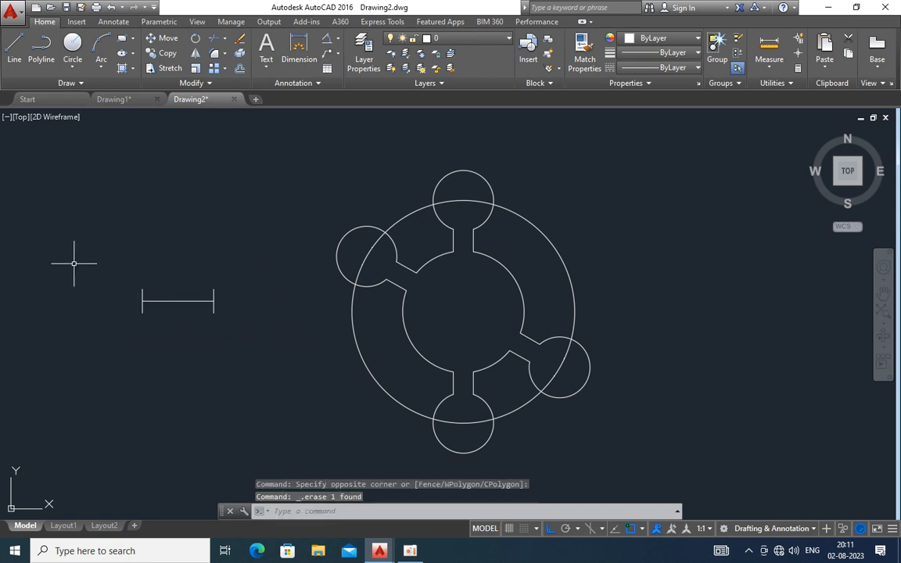
Step: Move the horizontal line with its two end lines from its midpoint to the centre of the hub
left_click(227, 338)
left_click(82, 270)
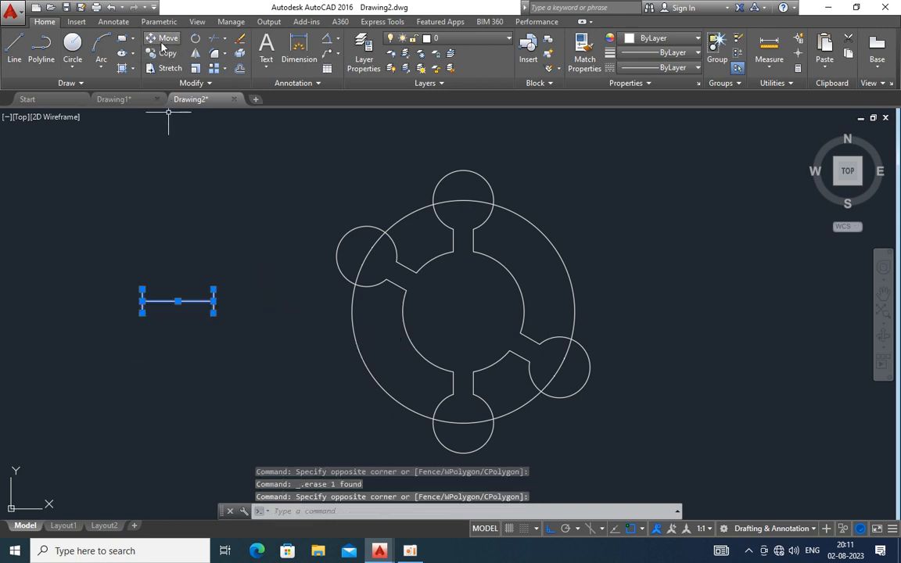
left_click(163, 47)
left_click(179, 301)
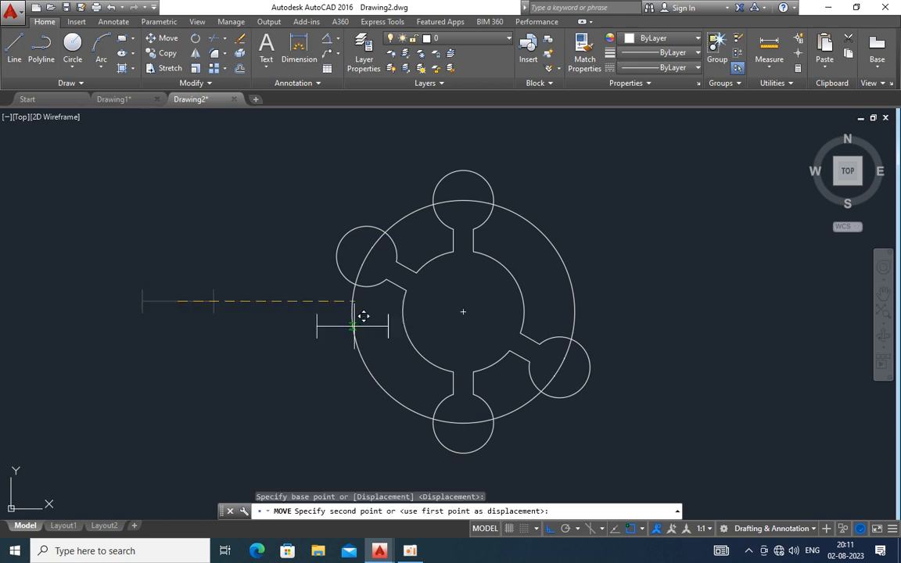
left_click(465, 312)
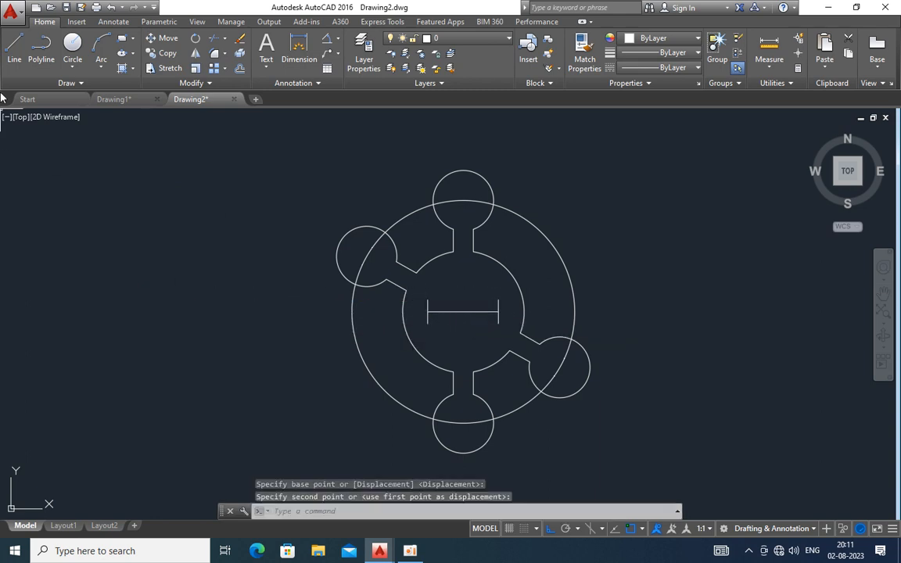
Step: Draw a circle of radius 28 at the centre of the hub
left_click(70, 73)
left_click(85, 85)
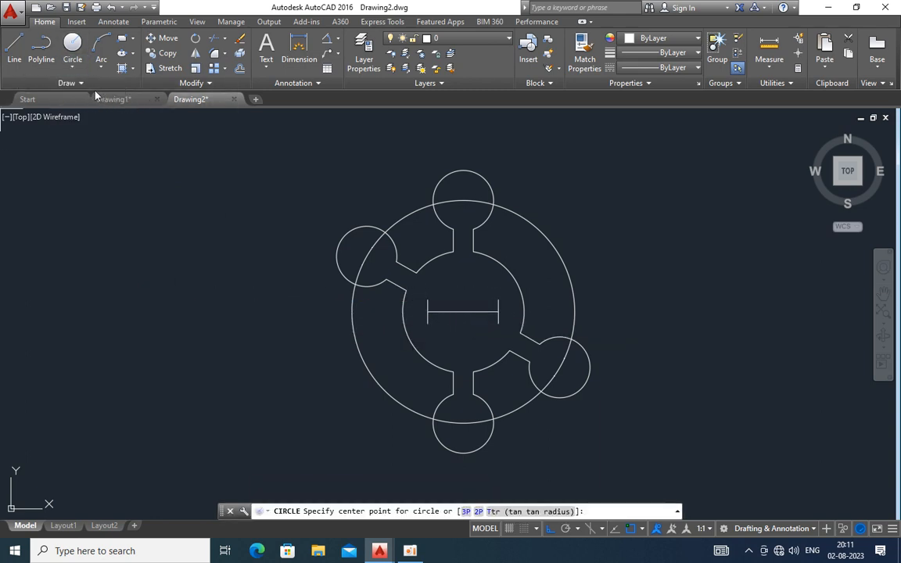
left_click(463, 313)
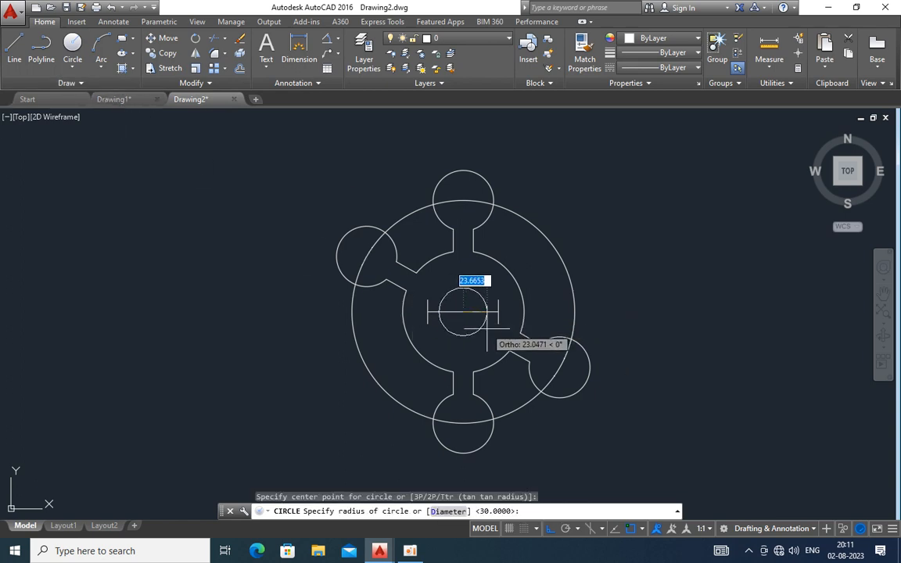
type("28")
key("Return")
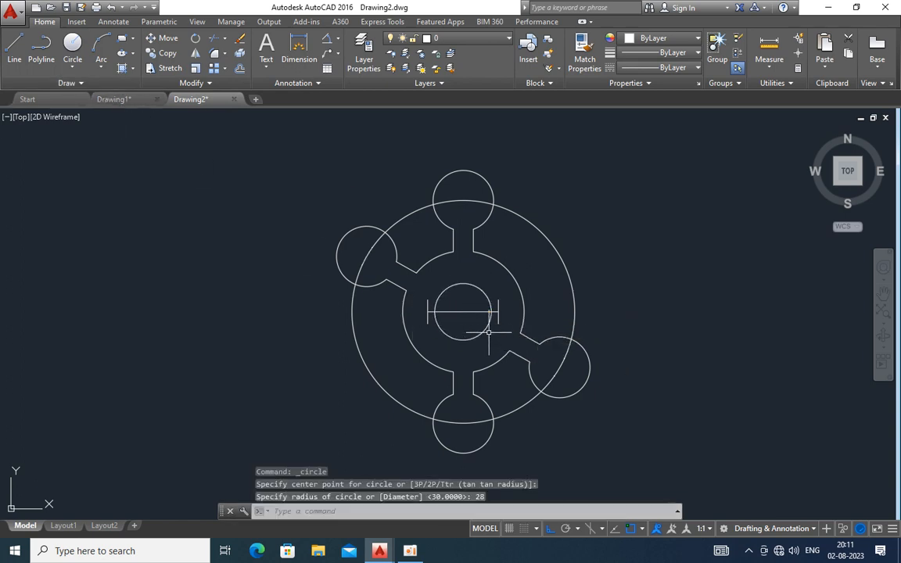
Step: Join the upper ends and the lower ends of the two short vertical lines with horizontal lines to close the rectangle
left_click(12, 48)
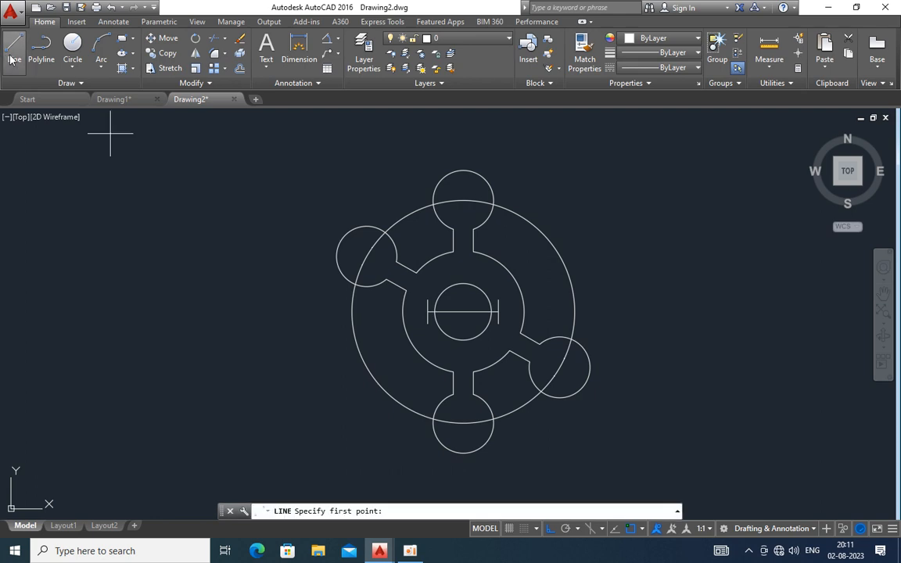
left_click(427, 300)
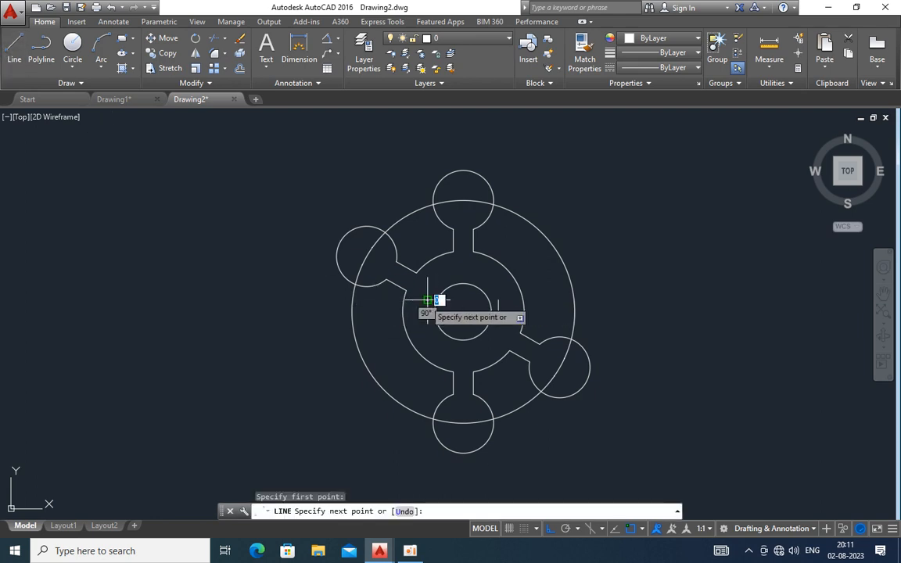
left_click(498, 300)
key("Return")
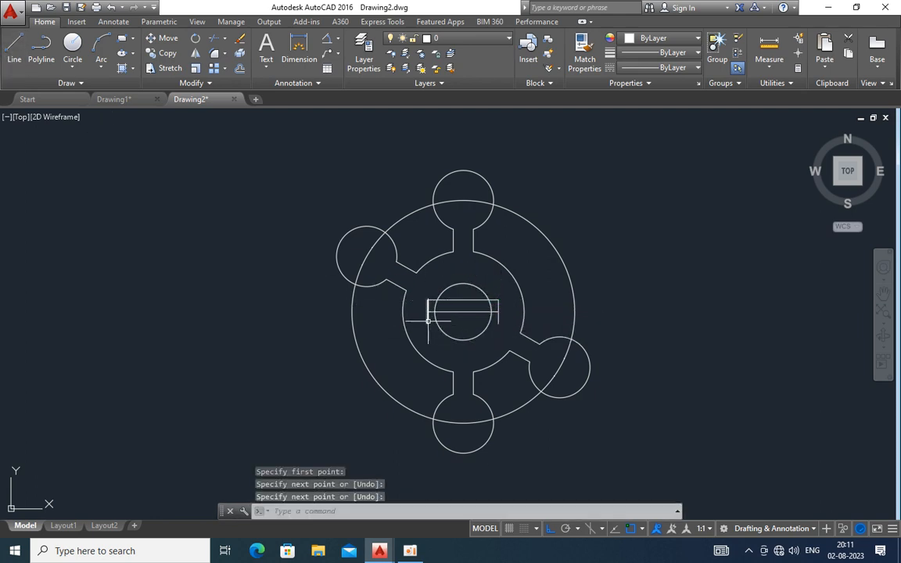
key("Return")
left_click(428, 323)
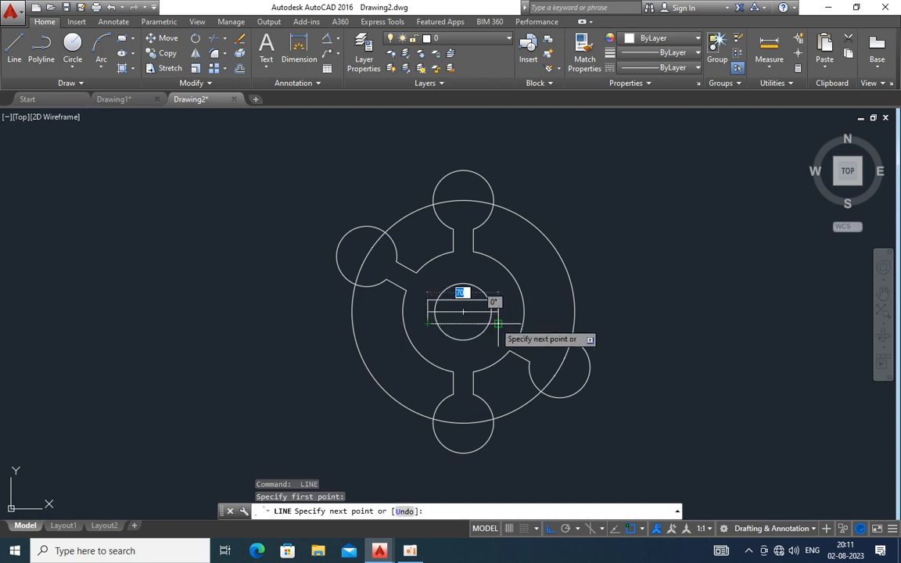
left_click(498, 323)
key("Return")
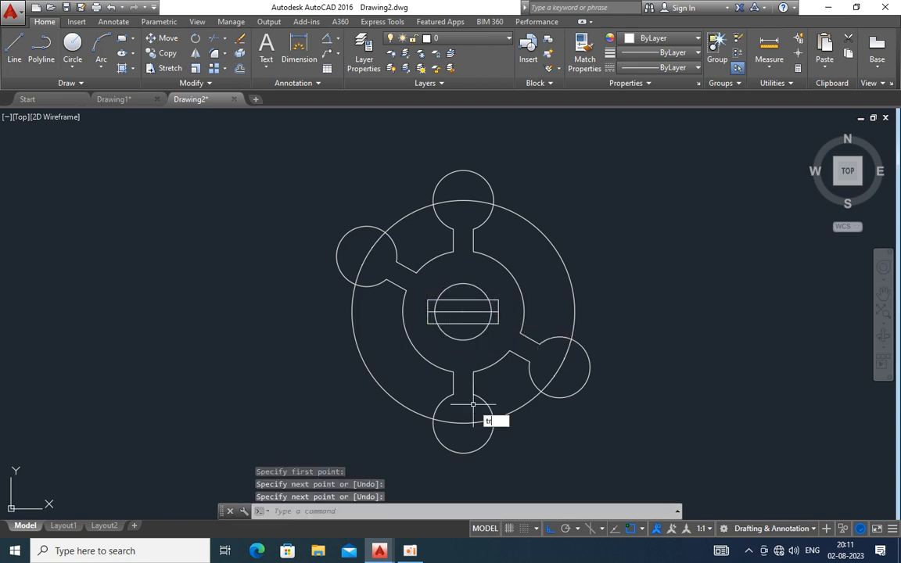
Step: Trim the rectangle's upper and lower edges and its middle line inside the radius 28 circle
type("tr")
key("Return")
key("Return")
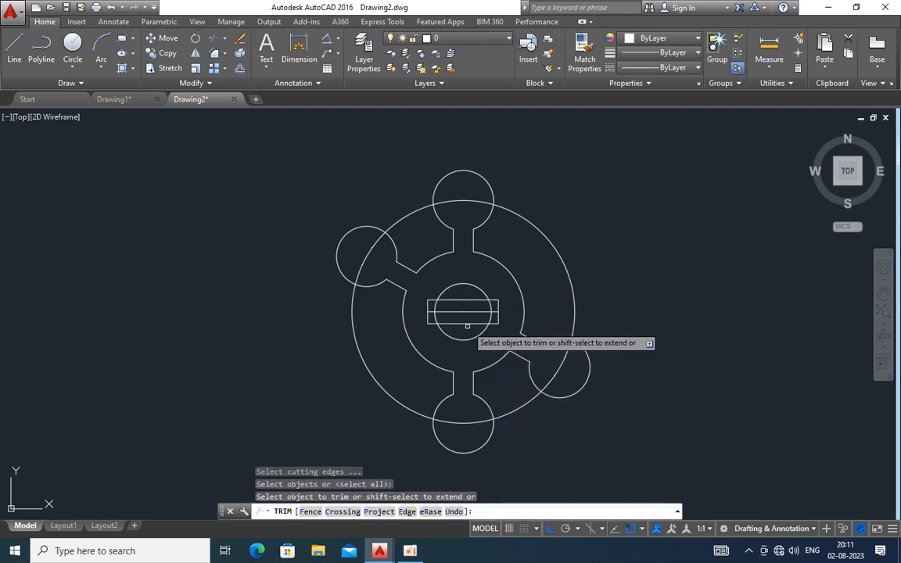
left_click(466, 323)
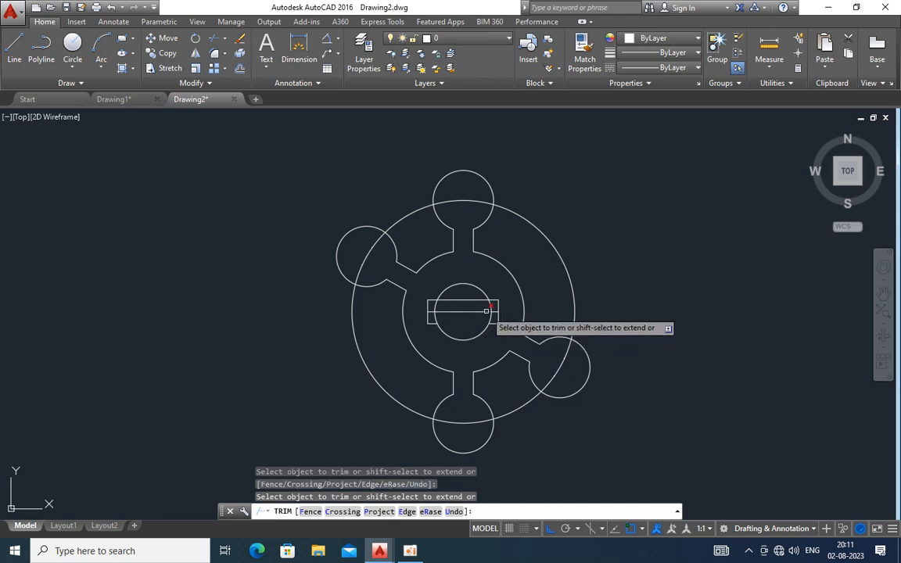
left_click(479, 312)
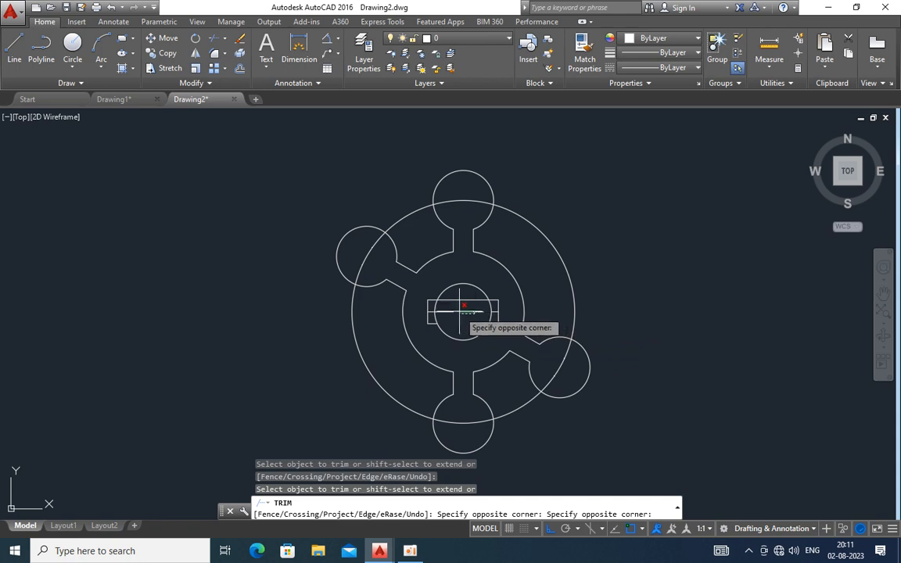
left_click(457, 310)
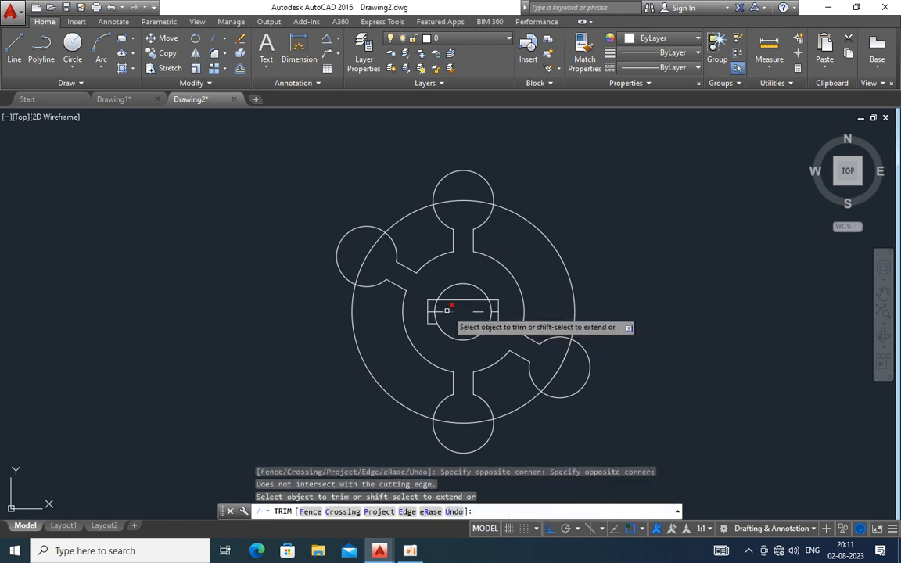
left_click(447, 310)
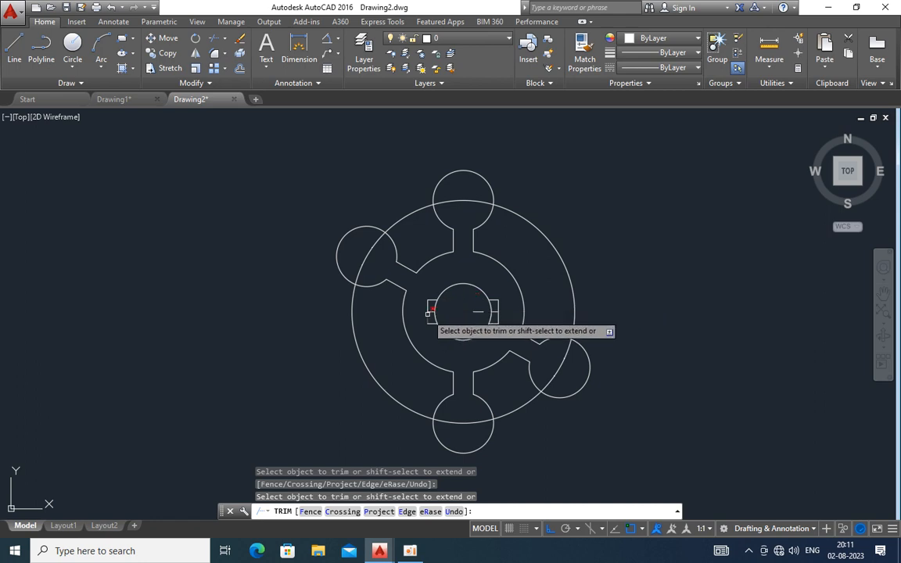
key("Escape")
Step: Erase the three leftover fragments of the middle horizontal line
left_click(477, 311)
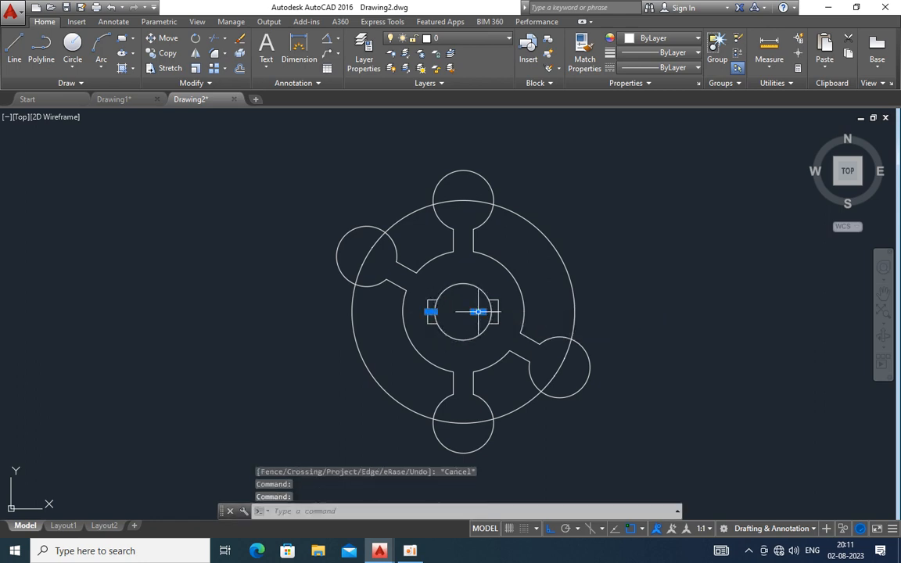
left_click(496, 311)
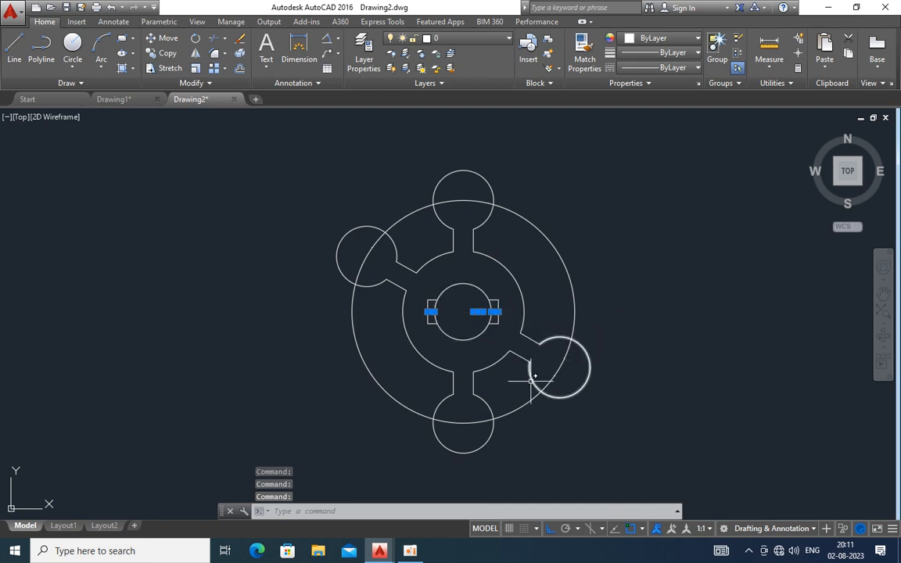
key("Delete")
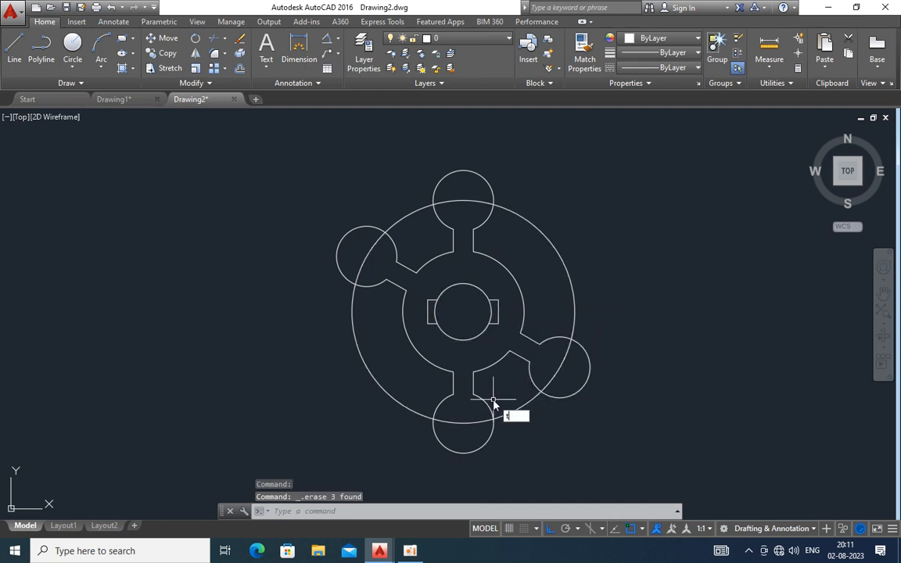
Step: Trim the central circle's left and right arcs between the rectangle's edges to open both keyways
type("tr")
key("Return")
key("Return")
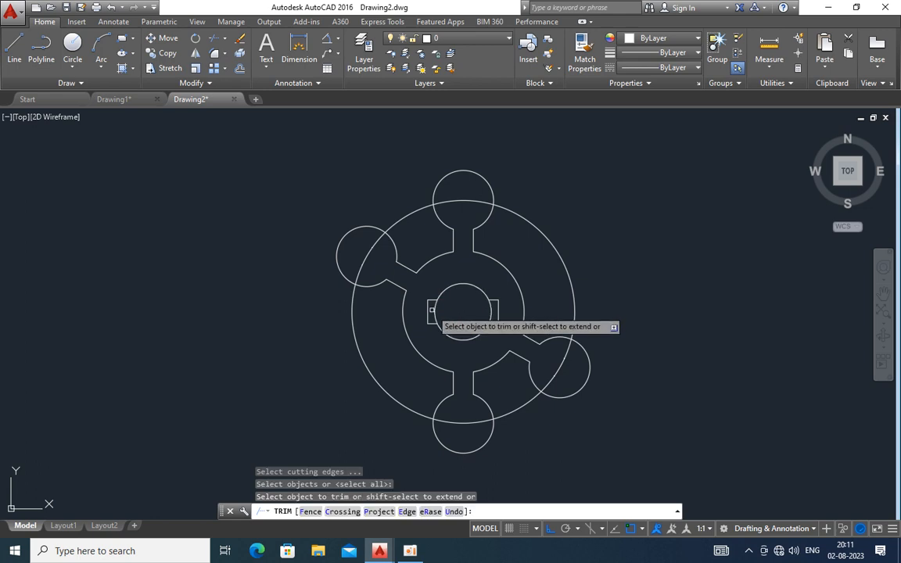
left_click(434, 312)
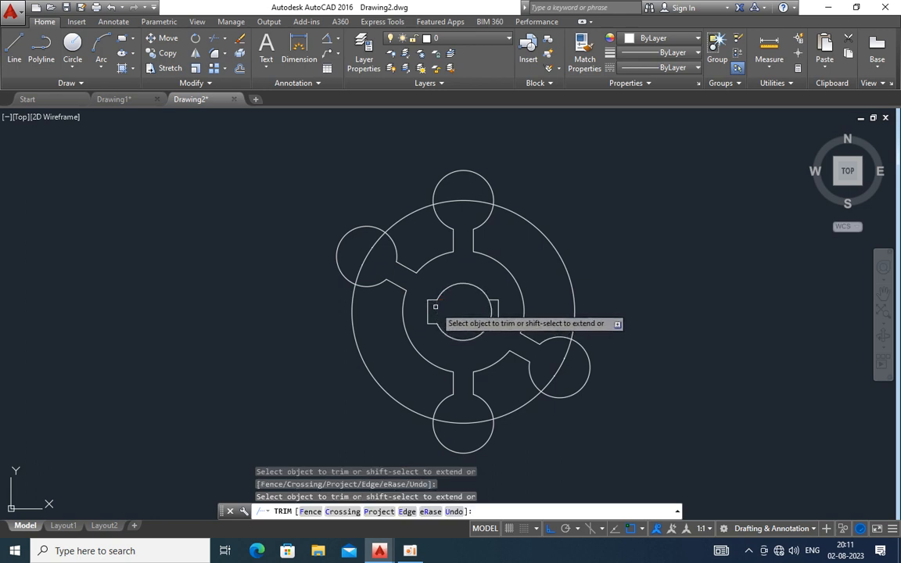
left_click(490, 311)
key("Escape")
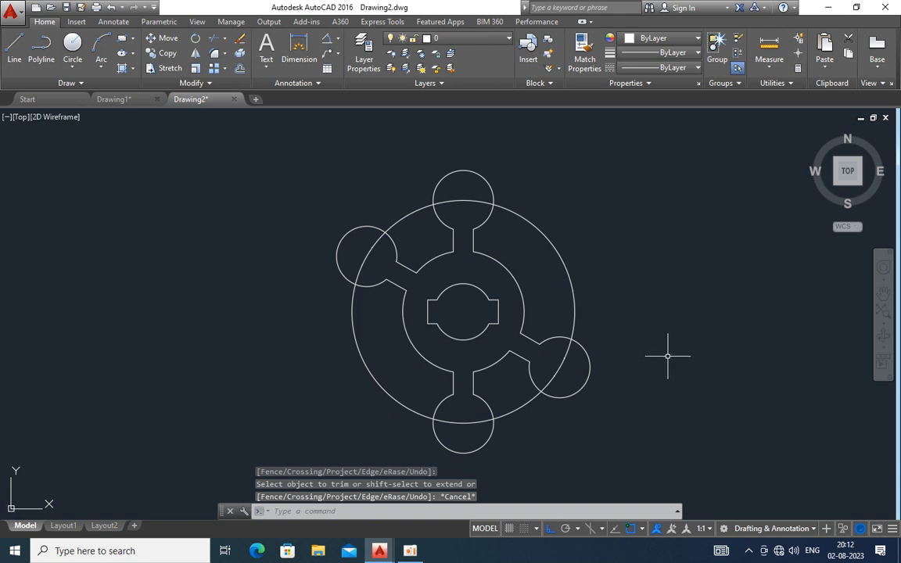
Step: Add a linear dimension across the overall width of the central keyway opening, placed just below it
left_click(339, 46)
left_click(344, 60)
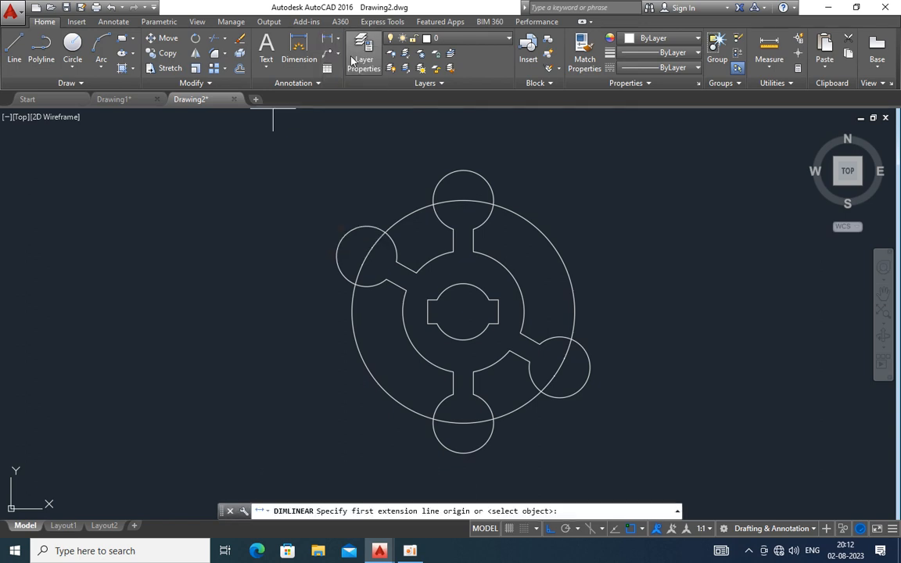
left_click(435, 321)
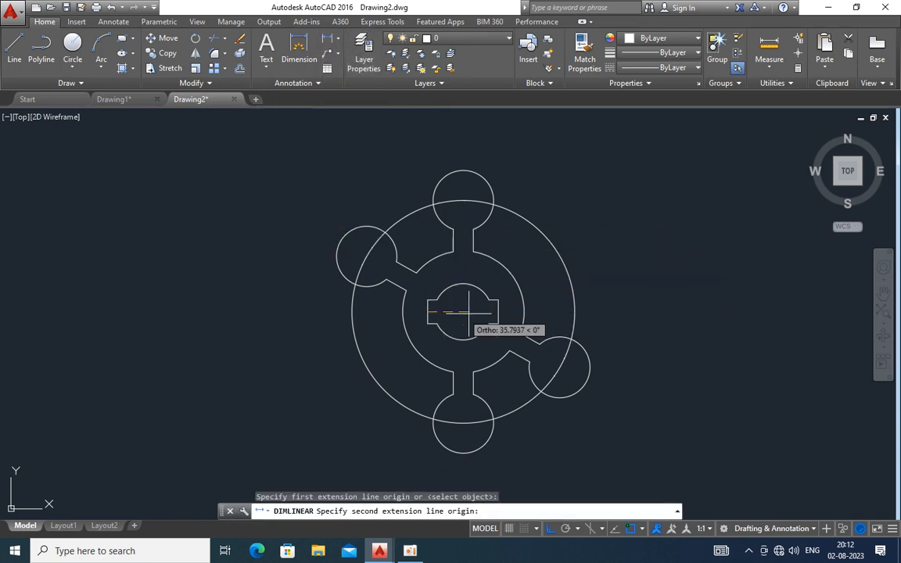
left_click(496, 312)
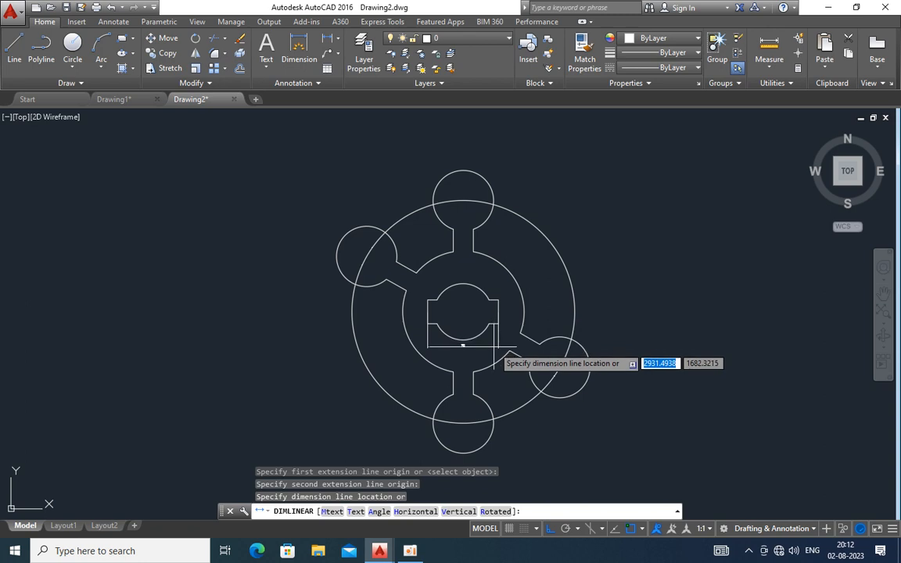
left_click(491, 345)
key("Return")
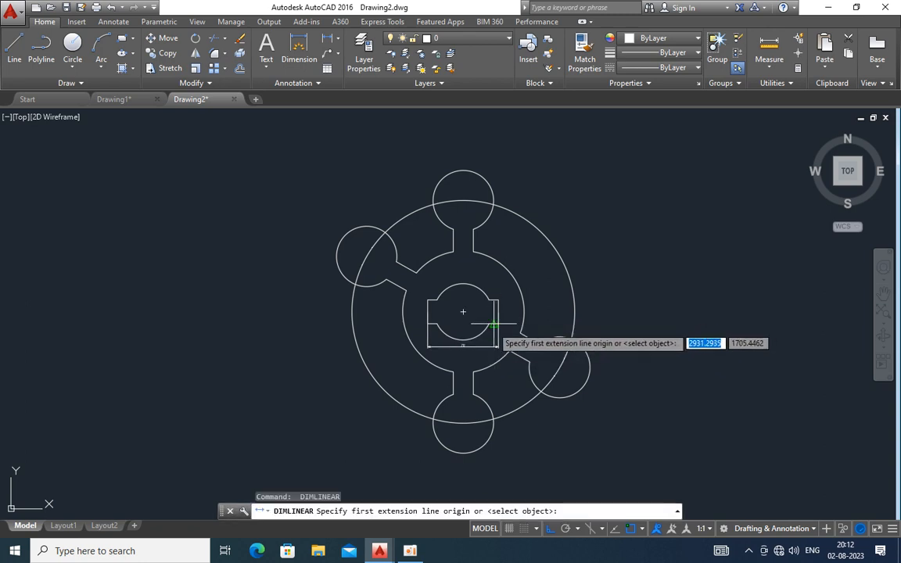
Step: Add a vertical linear dimension across the right keyway's height, placed just to the right of the keyway
left_click(493, 325)
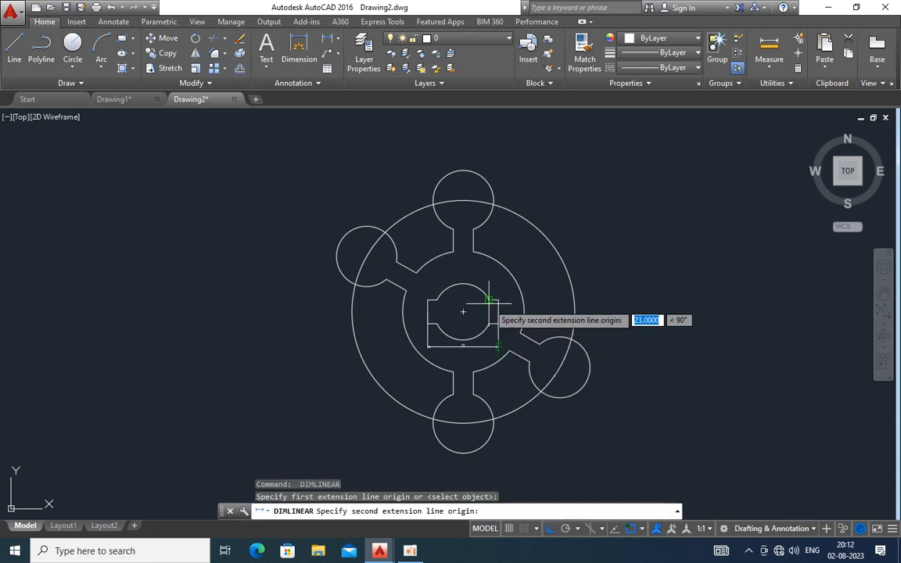
left_click(489, 299)
left_click(512, 313)
key("Return")
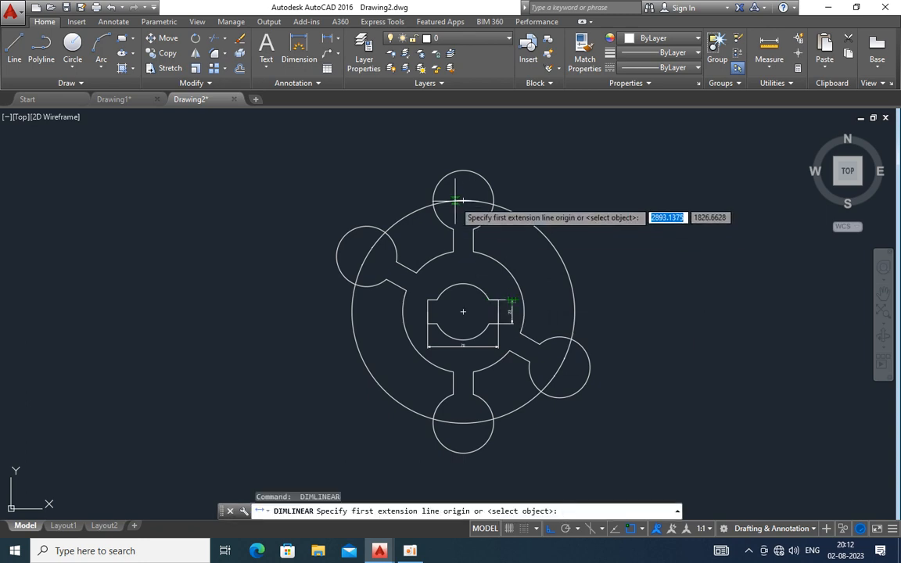
Step: Add a radius dimension to the large pitch circle, with its text outside the circle at the upper right
left_click(339, 41)
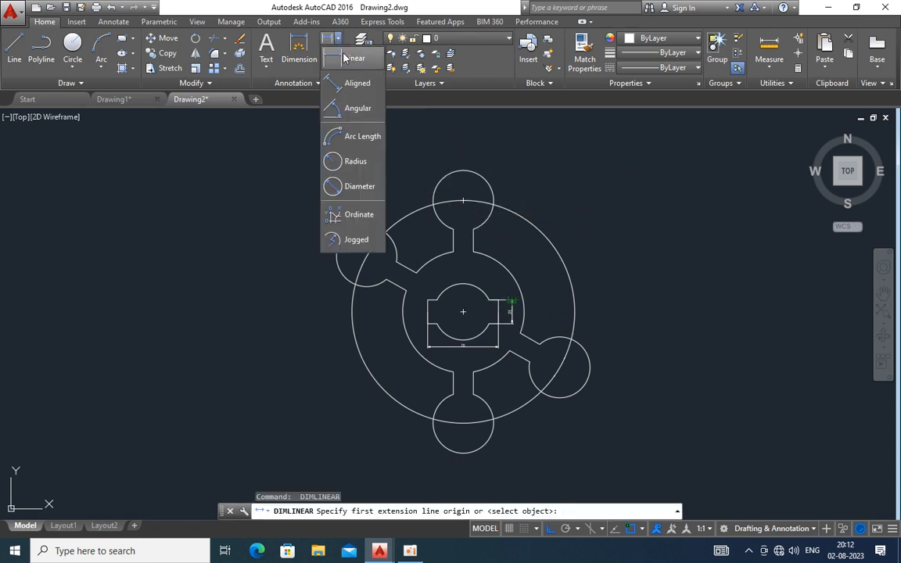
left_click(333, 147)
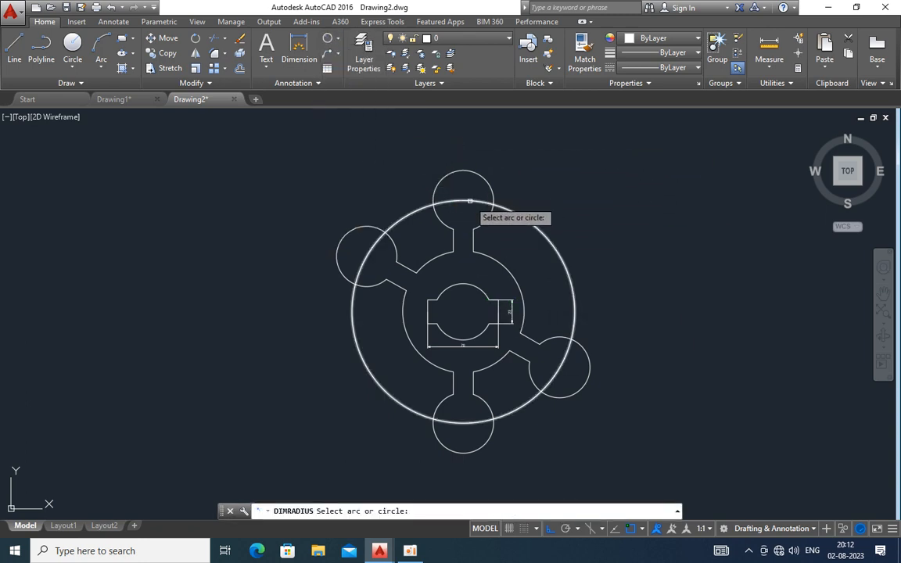
left_click(523, 215)
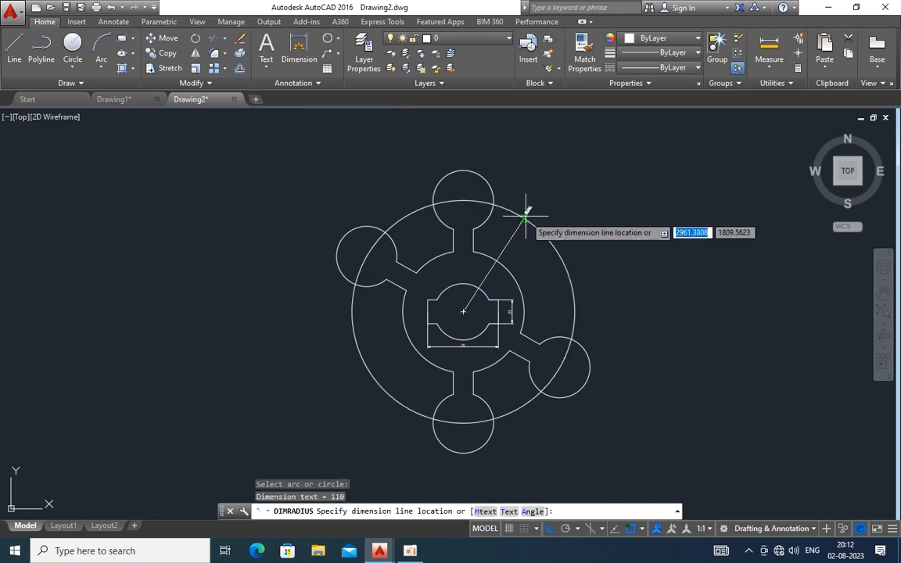
left_click(566, 219)
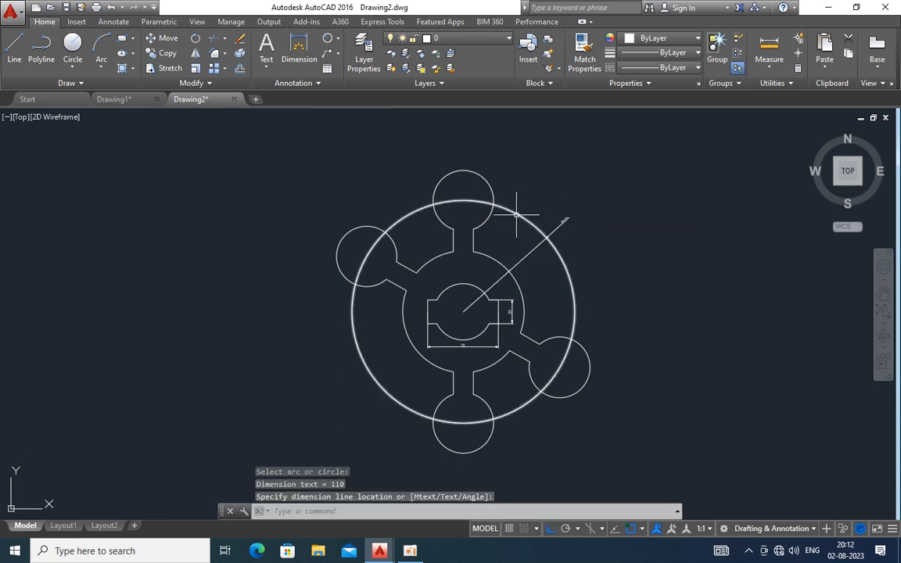
Step: Add a radius dimension to the top arm's rounded end, with its text to the right of the arc
key("Return")
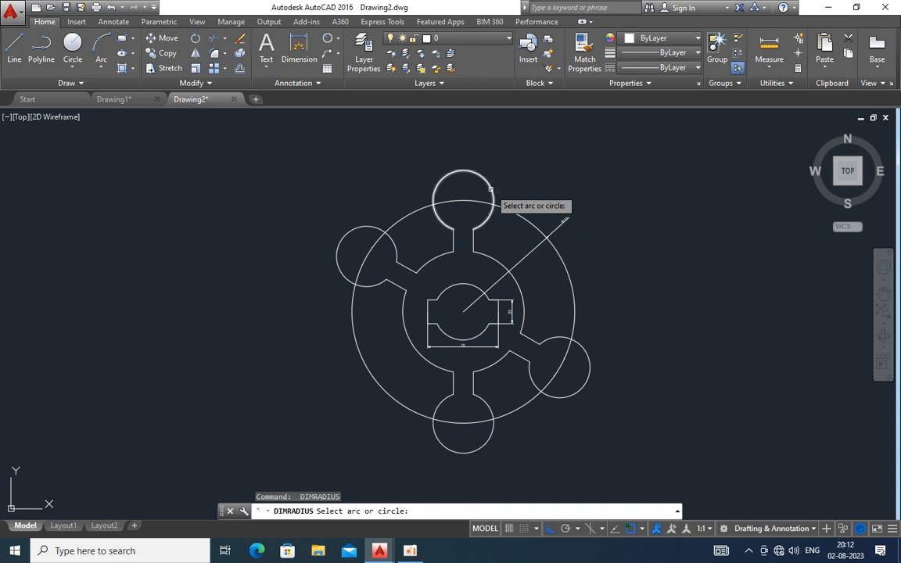
left_click(495, 189)
left_click(533, 185)
Step: Add a radius dimension to the hub's outer arc, with its text beyond the pitch circle at the lower right
key("Return")
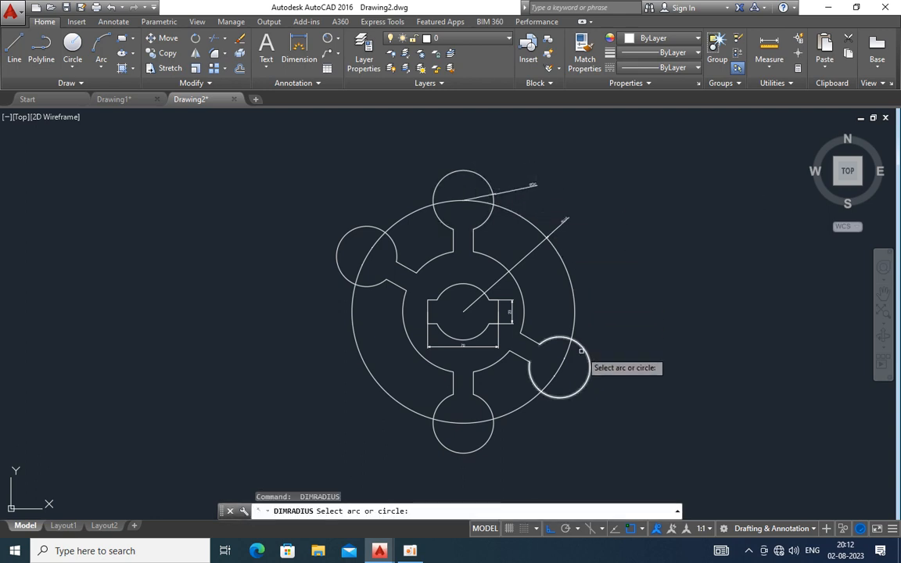
left_click(497, 363)
left_click(533, 429)
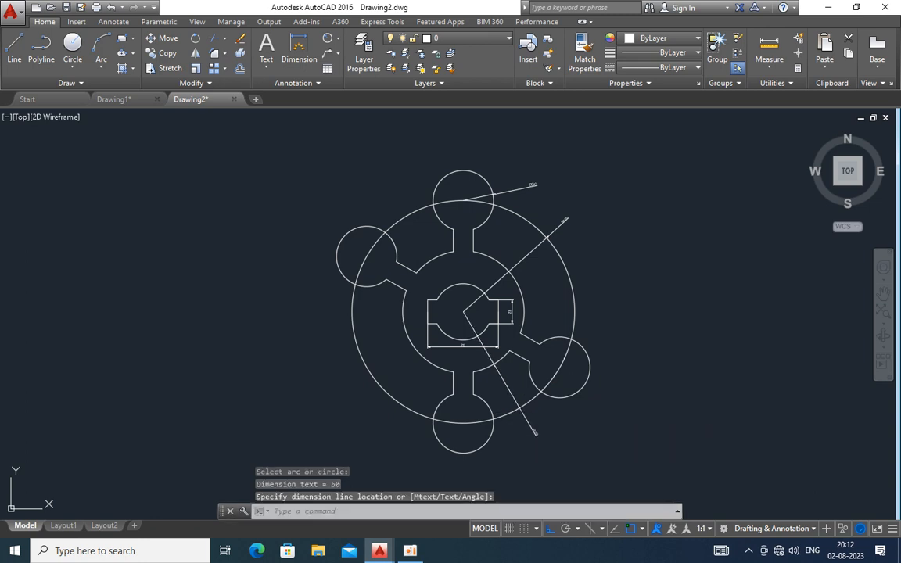
key("Escape")
Step: Draw a circle of radius 20 concentric with the top arm's rounded end
left_click(75, 62)
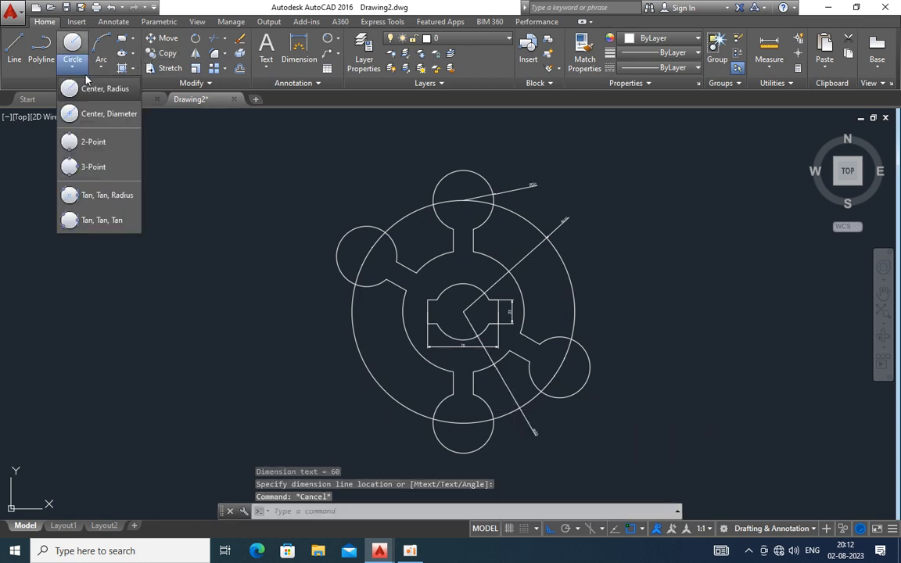
left_click(90, 86)
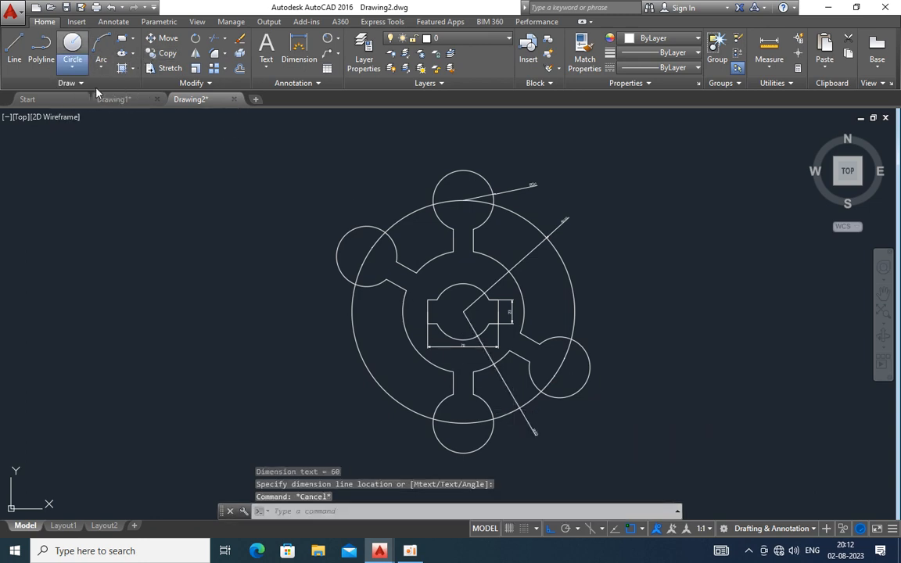
left_click(465, 200)
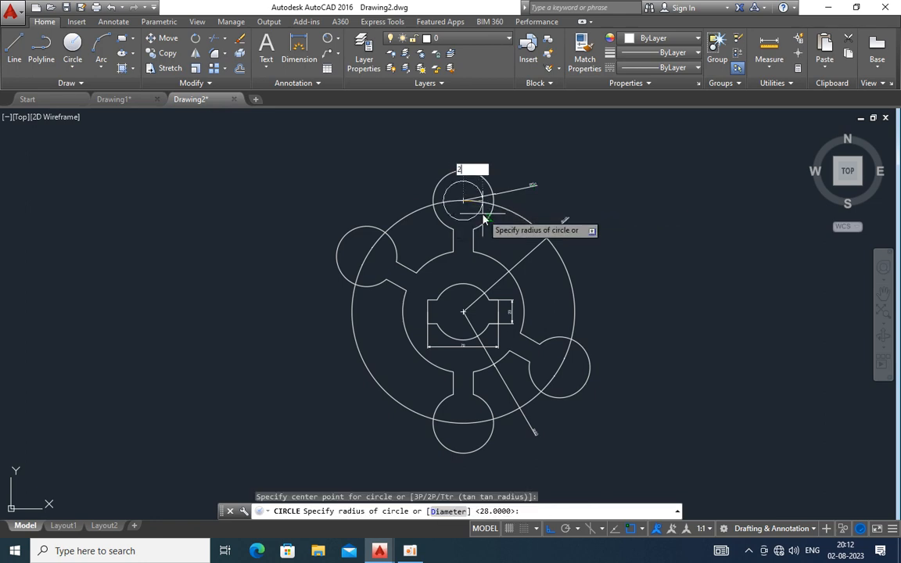
key("Return")
Step: Copy the radius 20 circle from its centre to the centres of the other three arm ends
left_click(472, 217)
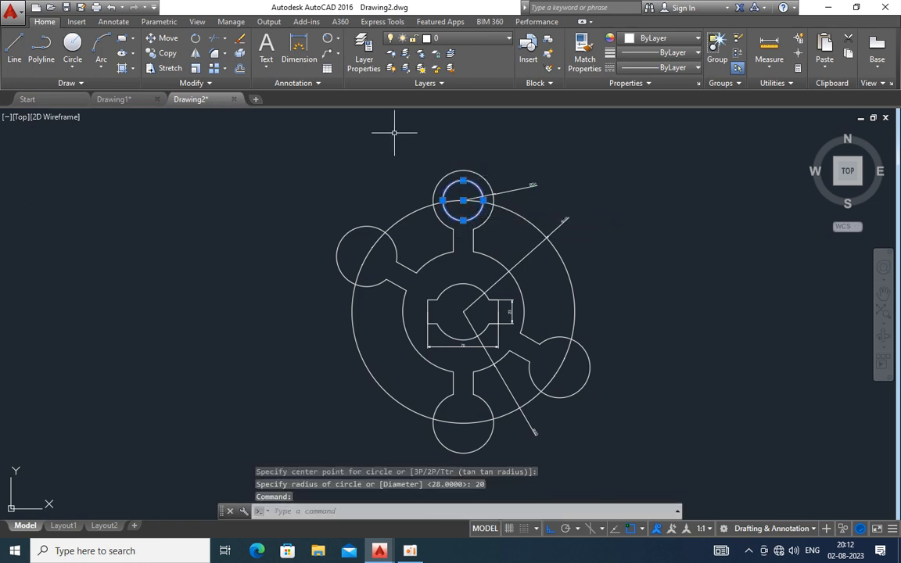
left_click(175, 53)
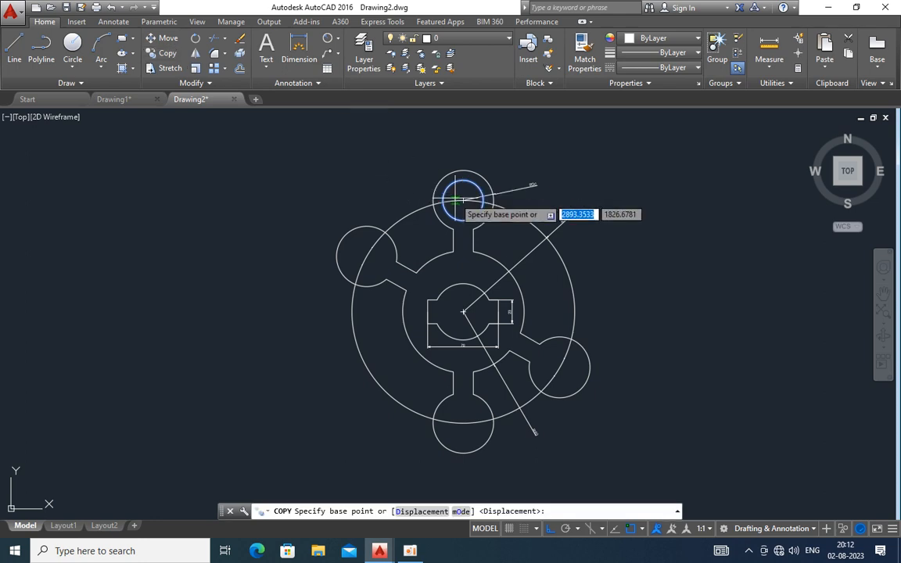
left_click(463, 201)
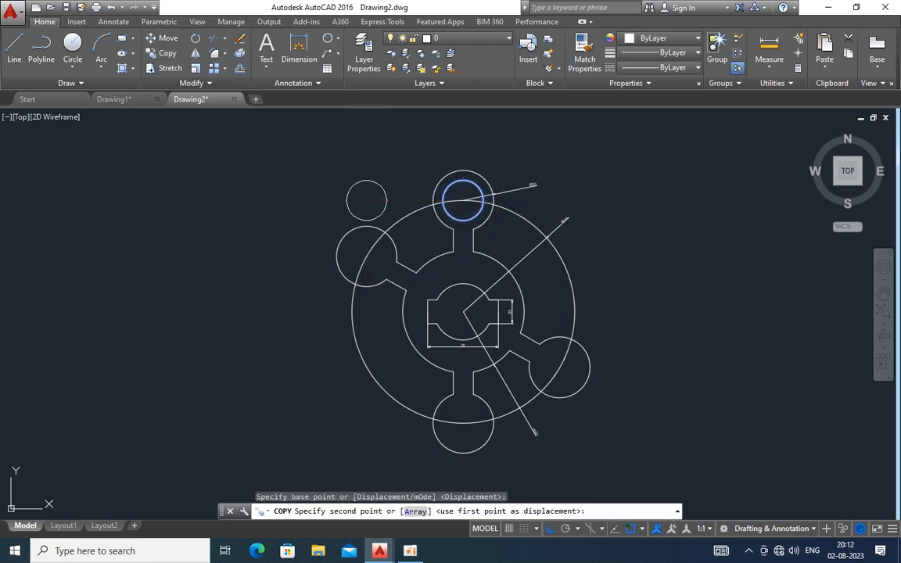
left_click(366, 256)
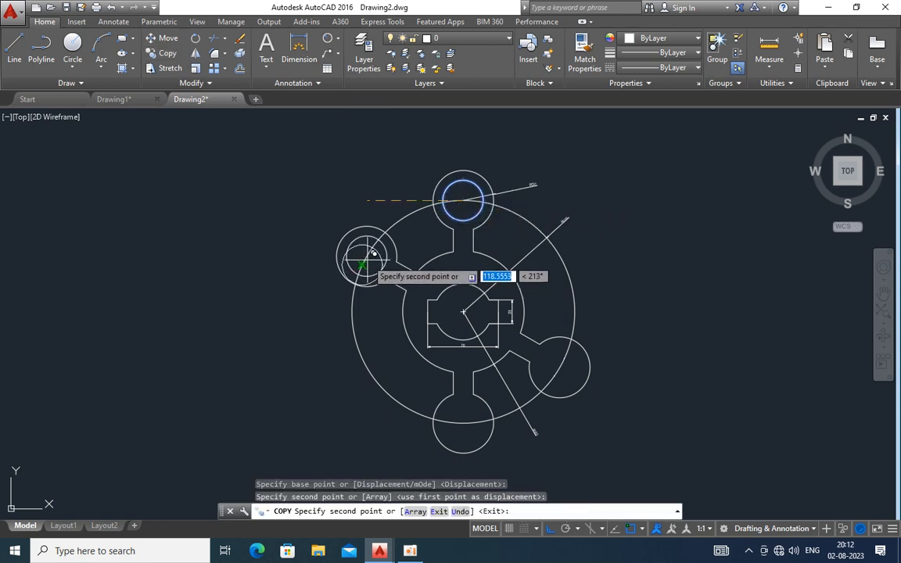
left_click(461, 422)
left_click(559, 367)
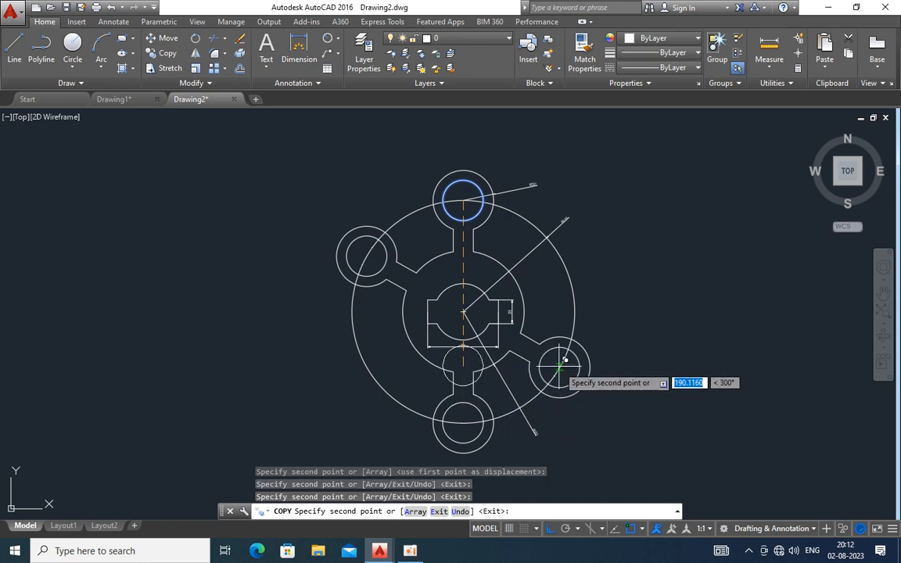
key("Escape")
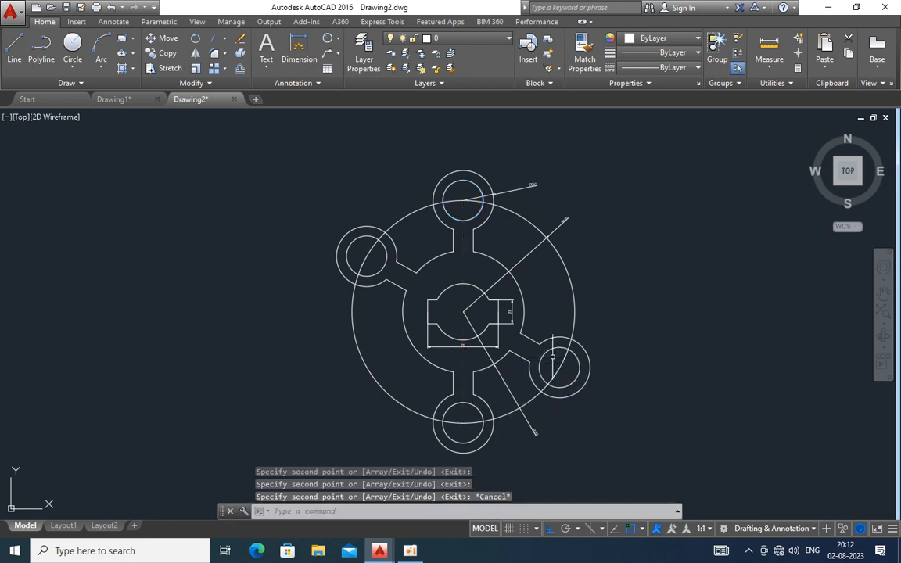
Step: Add a radius dimension to the hole in the lower-right arm end, with its text above and to the right
left_click(329, 40)
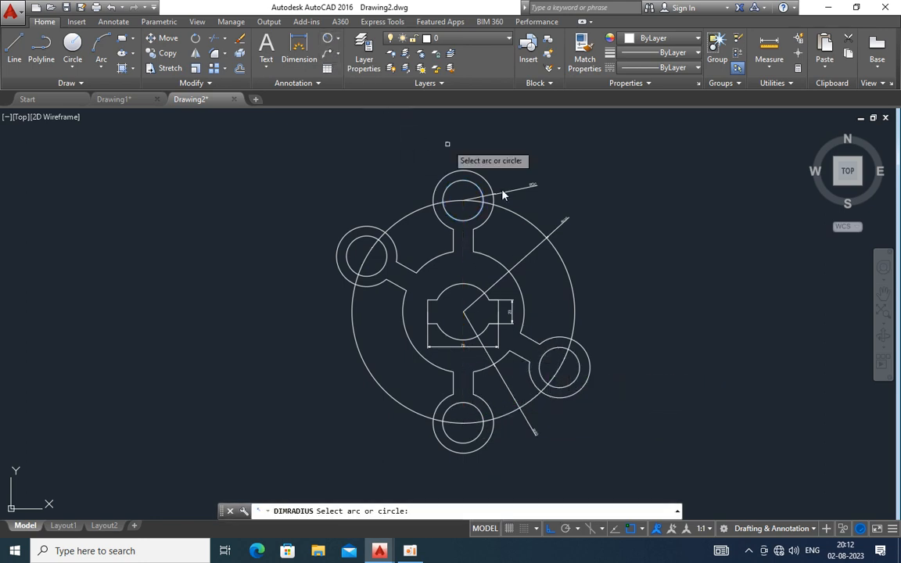
left_click(589, 365)
left_click(592, 324)
Step: Add a radius dimension to the lower-right arm's outer rounded end, placed beside the hole's radius dimension
key("Return")
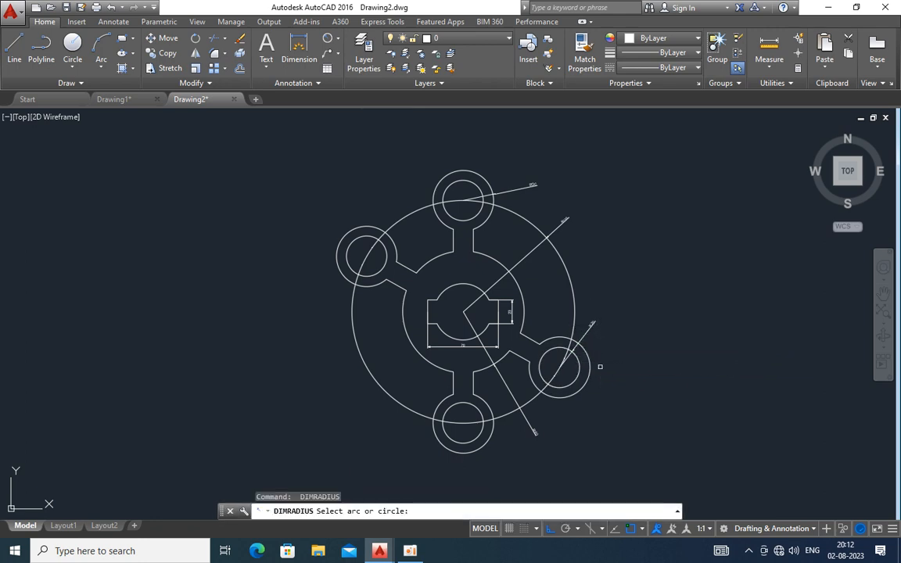
left_click(592, 364)
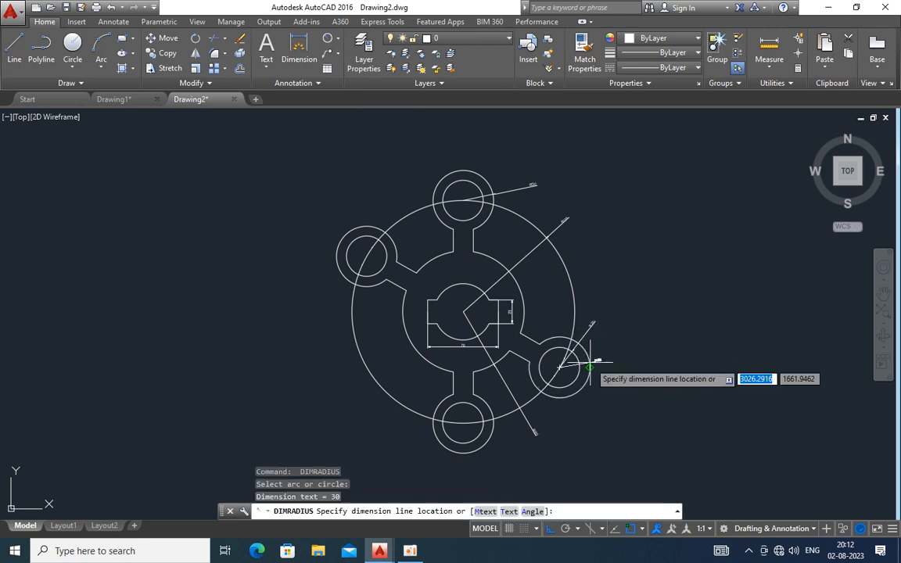
left_click(620, 331)
key("Return")
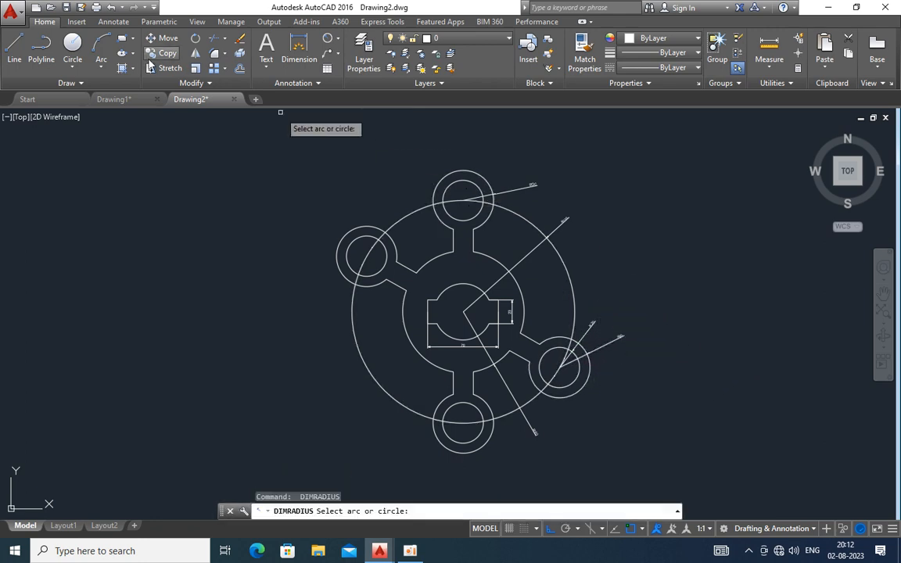
Step: Add a linear dimension across the top arm's width, placed below the arm inside the hub
left_click(328, 41)
left_click(340, 39)
left_click(356, 58)
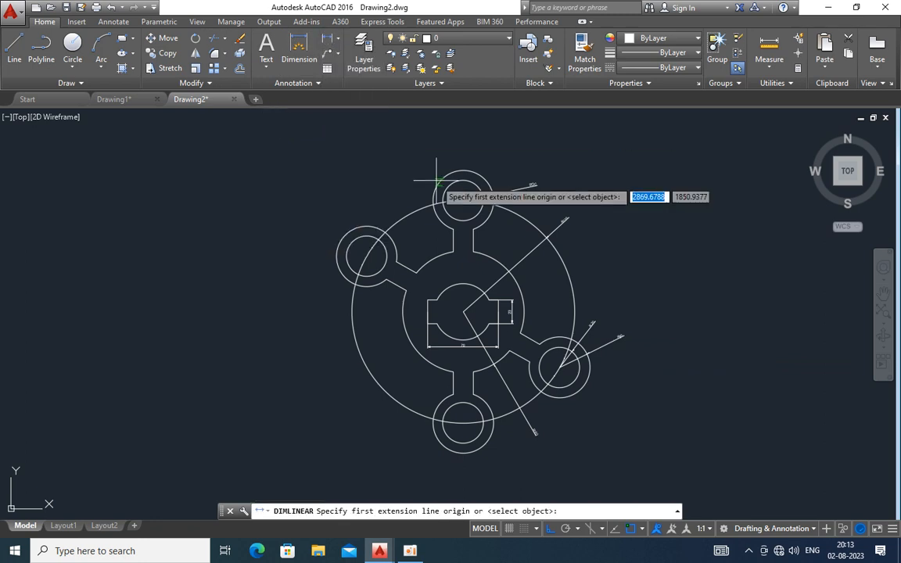
left_click(453, 241)
left_click(473, 241)
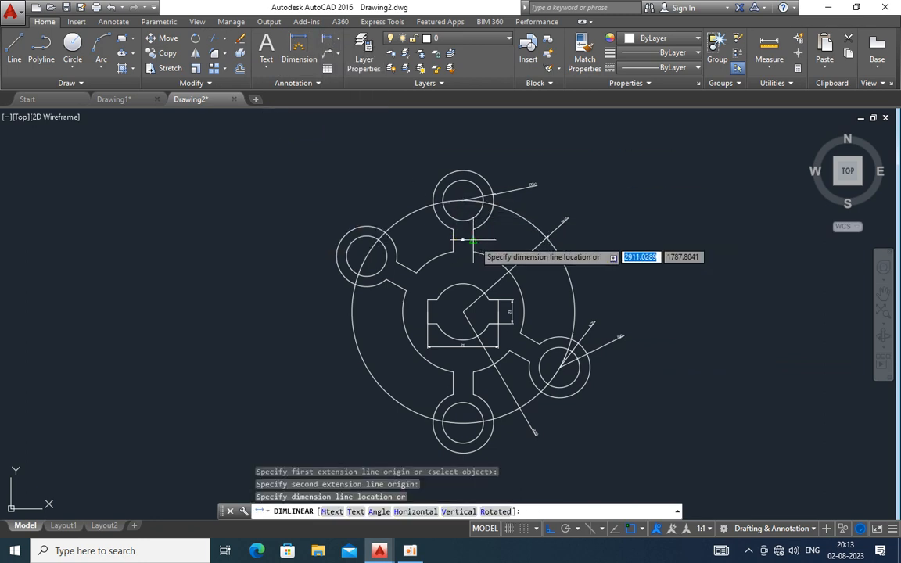
left_click(473, 270)
key("Escape")
Step: Set the text height of all eight dimensions in the drawing to 6
left_click(475, 280)
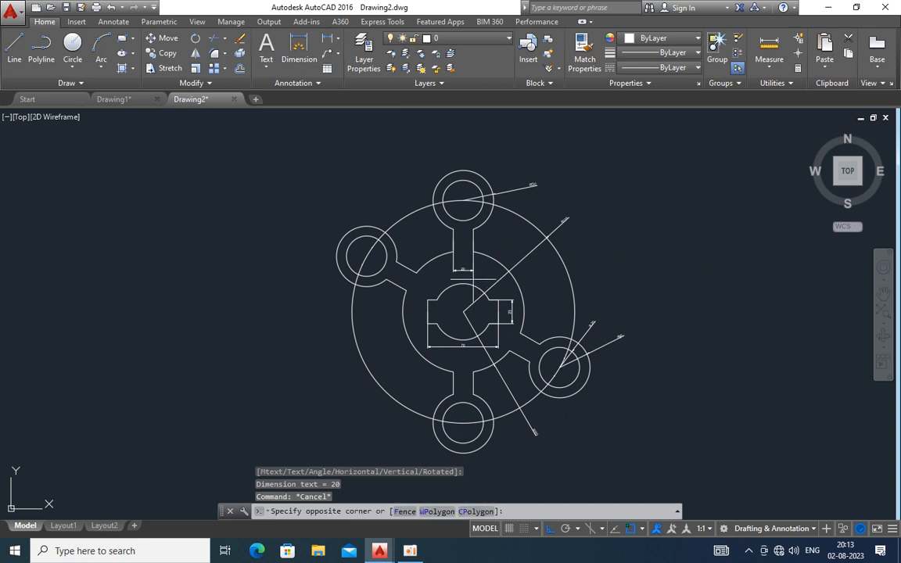
left_click(467, 264)
left_click(548, 195)
left_click(532, 181)
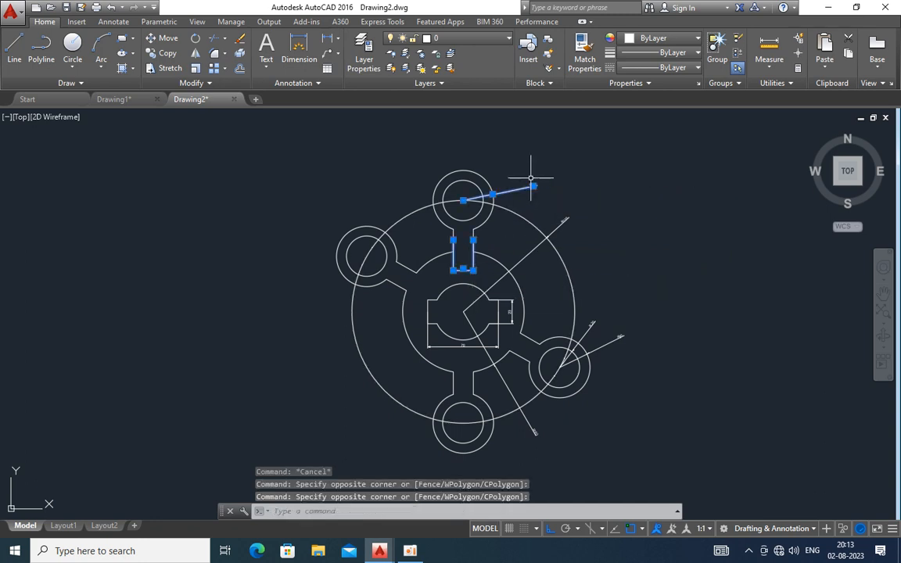
left_click(576, 236)
left_click(569, 229)
left_click(642, 333)
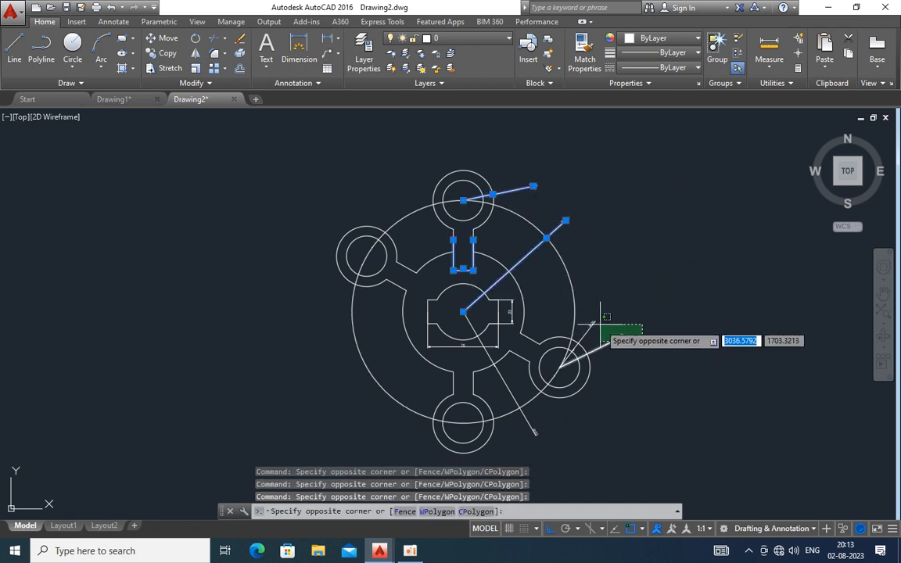
left_click(590, 318)
left_click(538, 428)
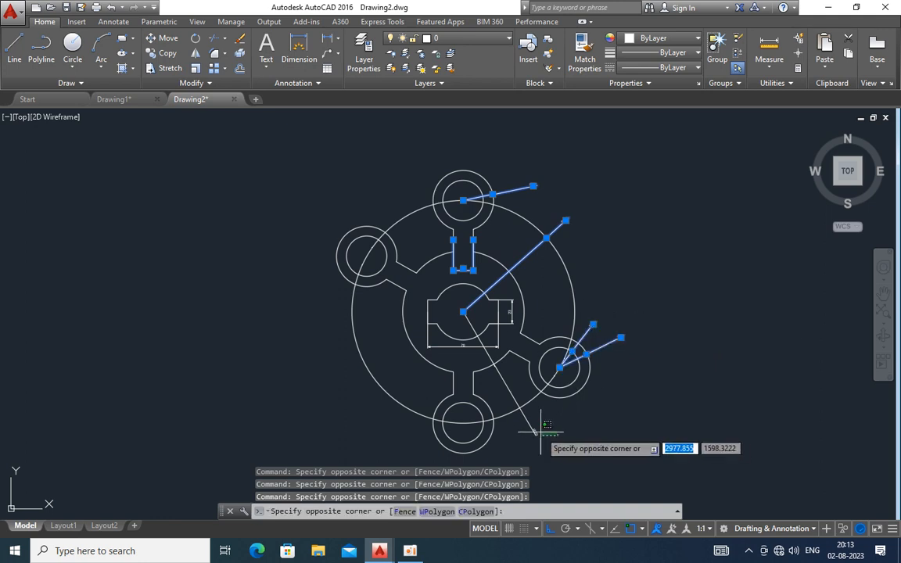
left_click(509, 420)
left_click(467, 357)
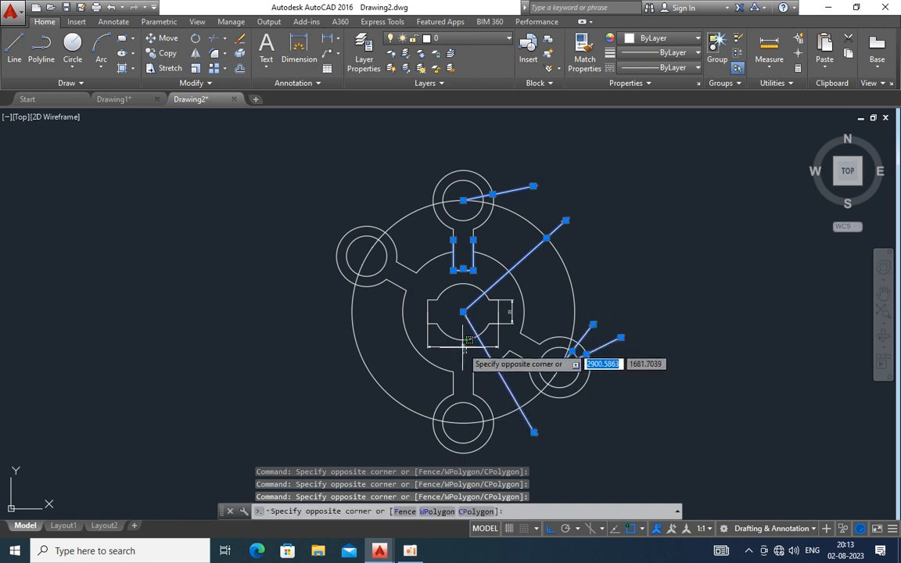
left_click(463, 344)
left_click(515, 316)
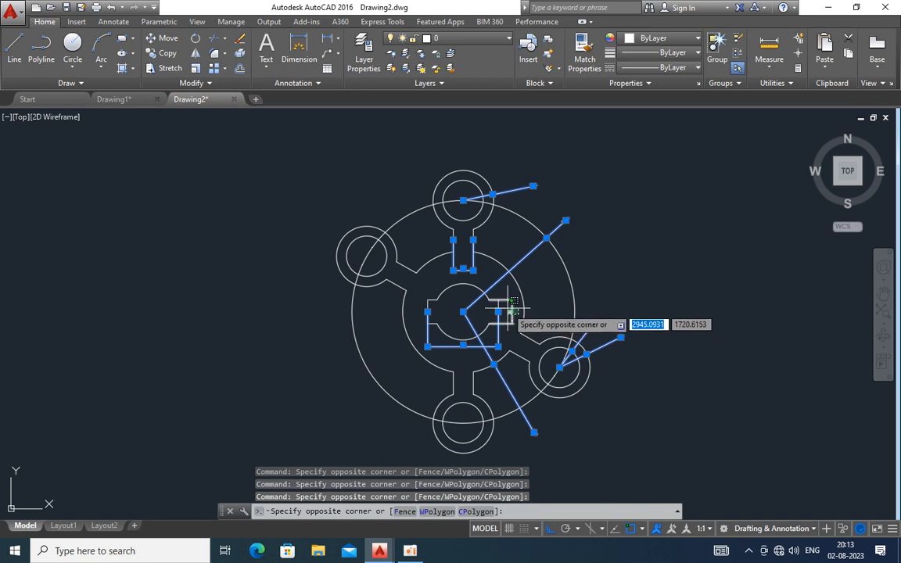
left_click(500, 306)
right_click(508, 312)
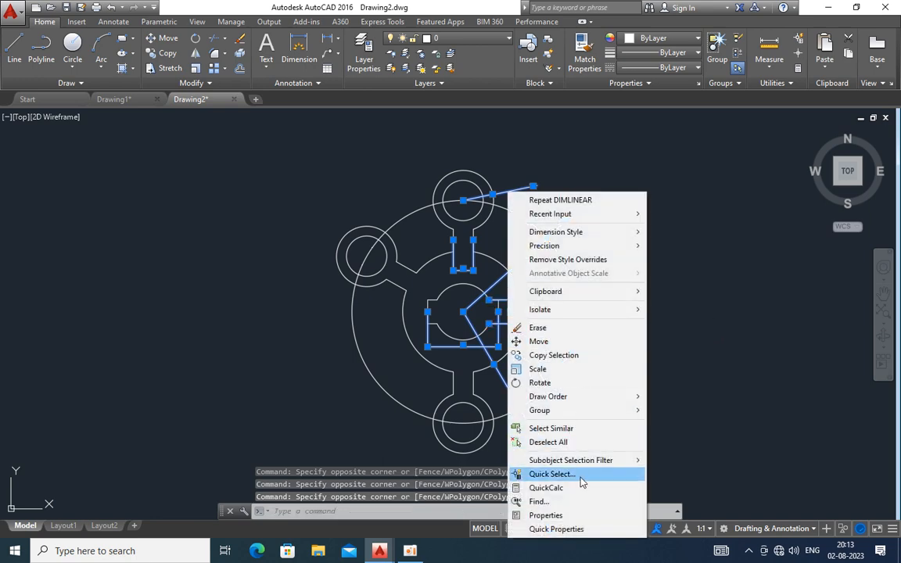
left_click(545, 516)
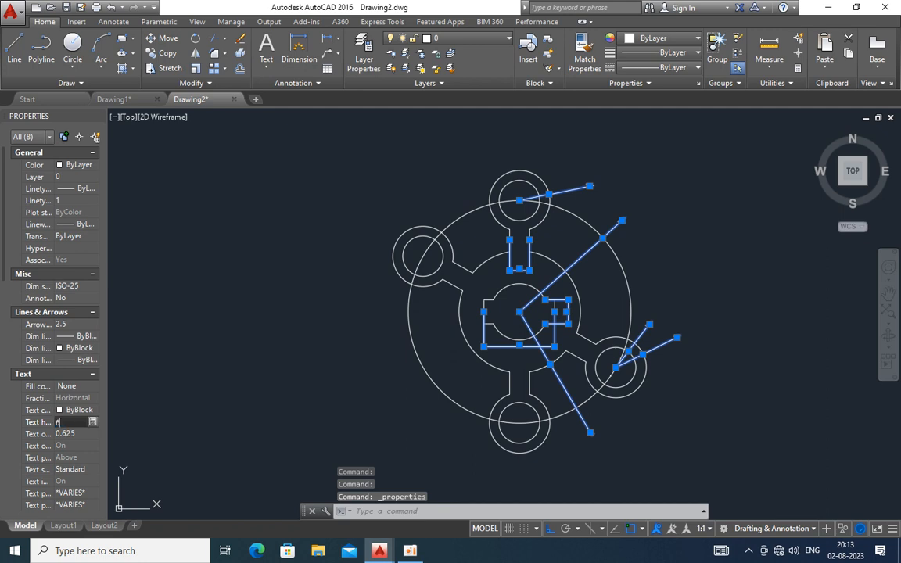
key("Tab")
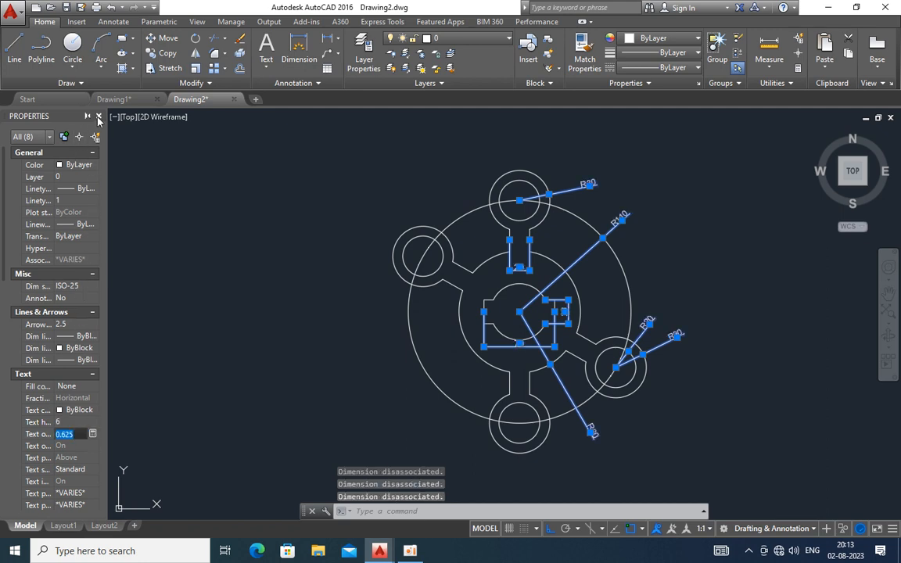
left_click(98, 117)
key("Escape")
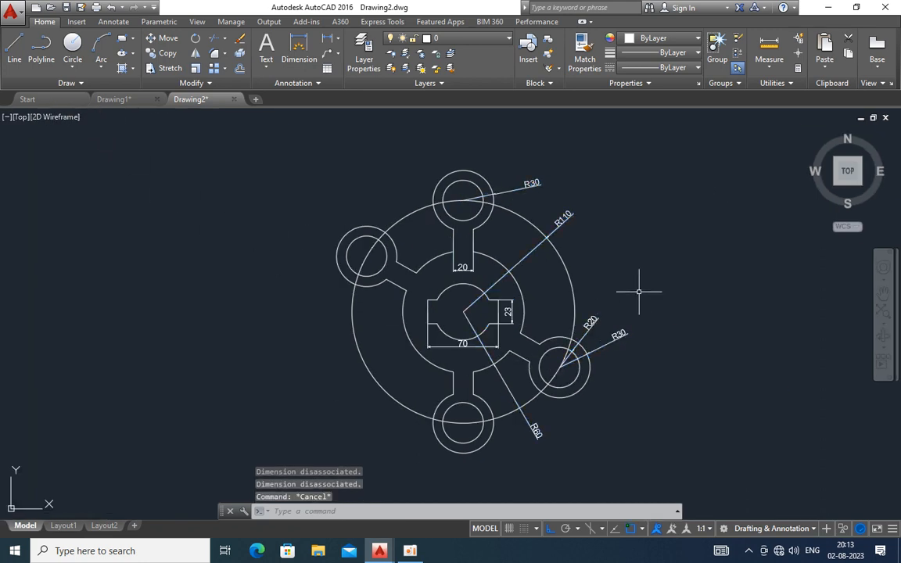
Step: Load the CENTER2 linetype from acadiso.lin into the drawing
left_click(693, 68)
left_click(656, 131)
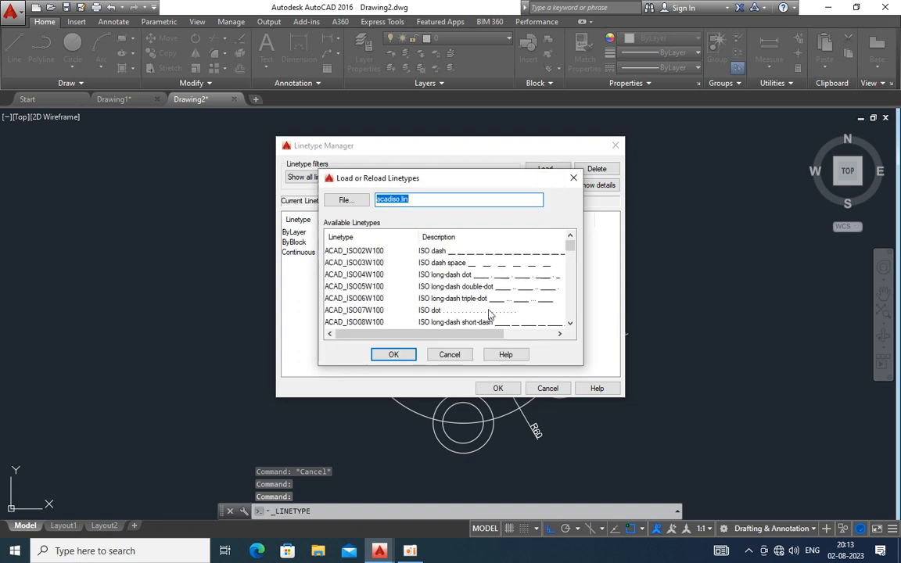
scroll(487, 315, "down", 5)
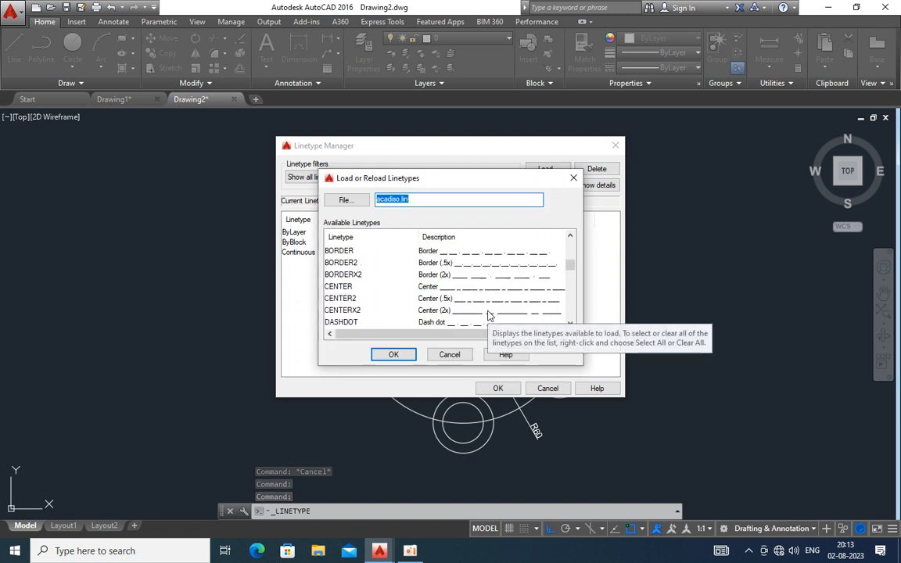
scroll(487, 315, "down", 1)
left_click(502, 274)
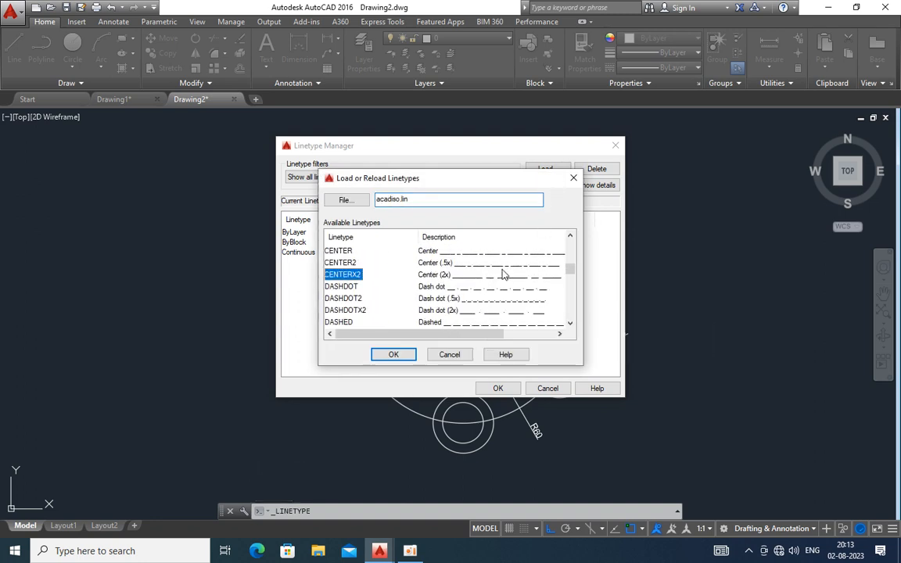
left_click(487, 265)
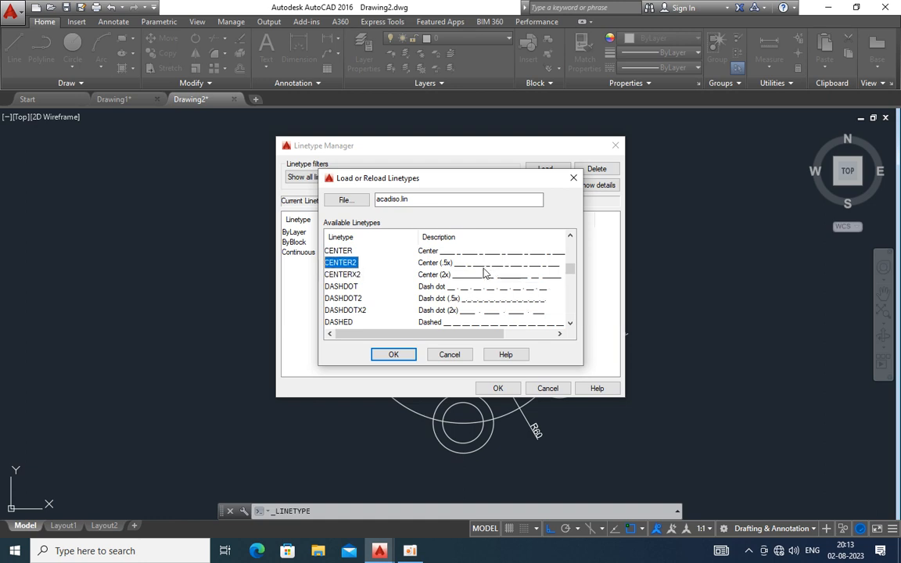
left_click(393, 354)
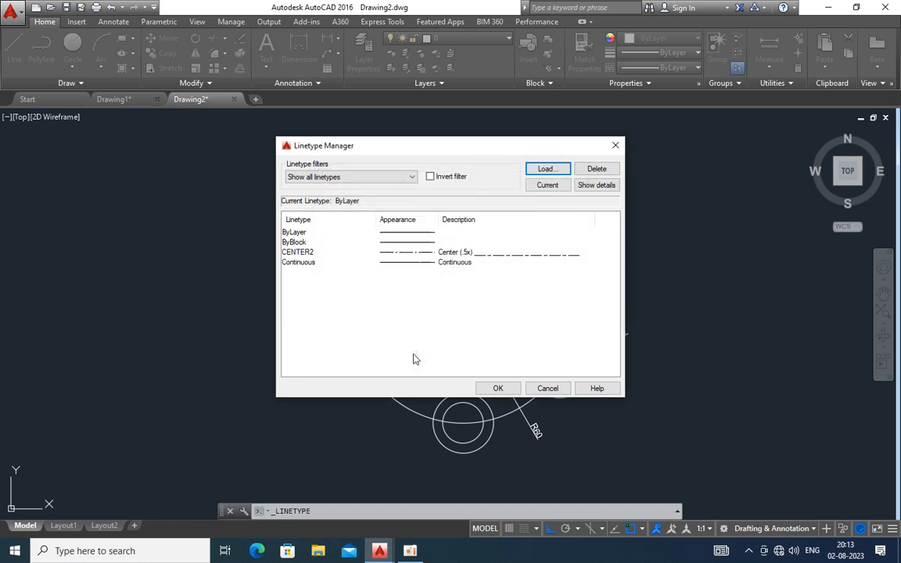
left_click(464, 252)
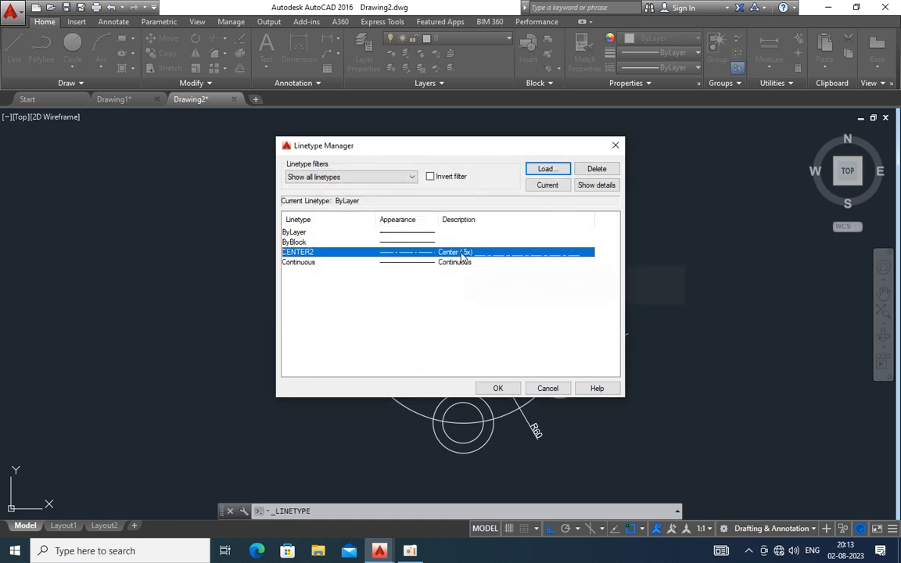
left_click(498, 388)
Step: Assign the CENTER2 linetype to the R110 pitch circle and clear the selection
left_click(572, 284)
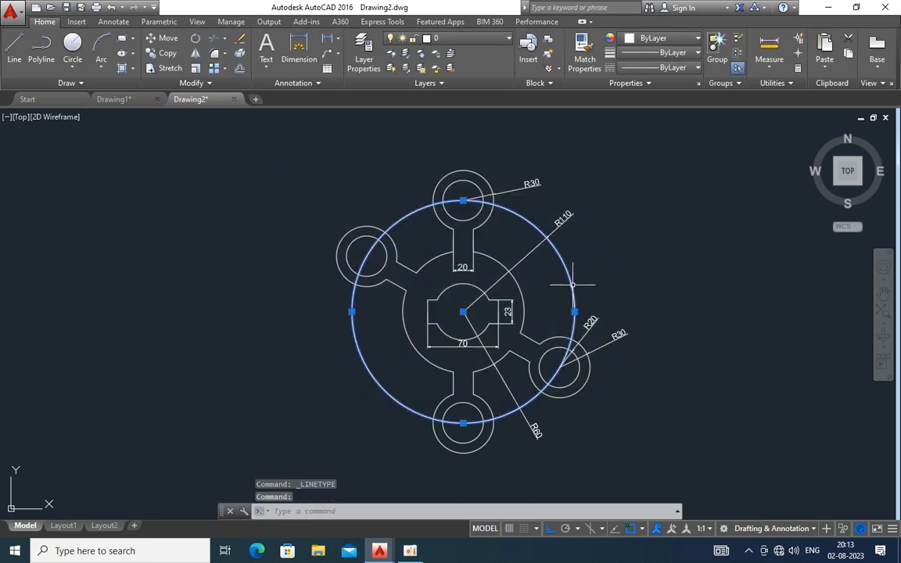
left_click(665, 68)
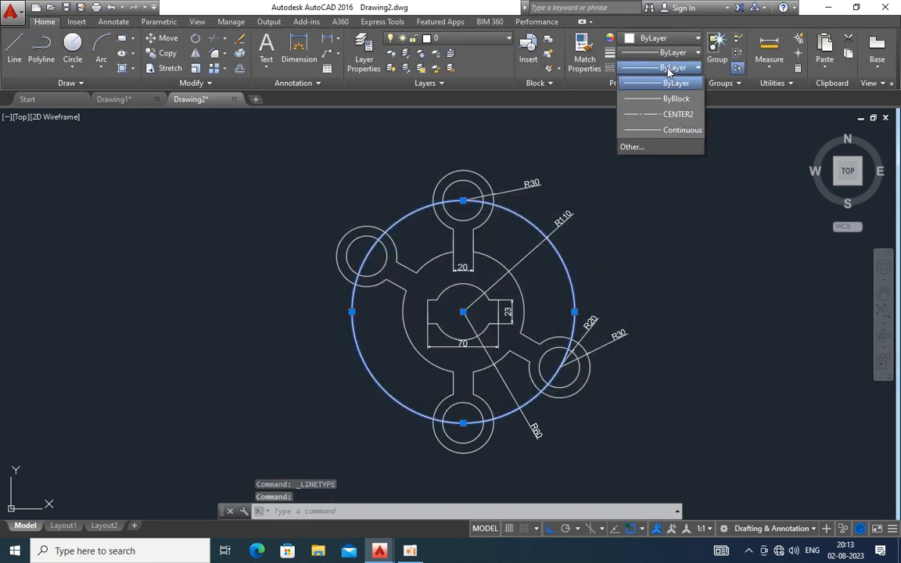
left_click(677, 114)
key("Escape")
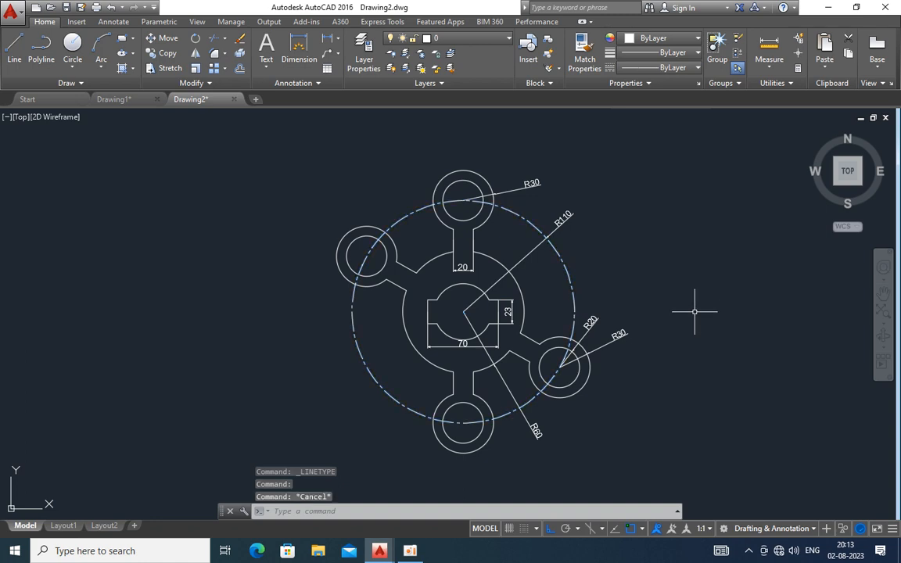
right_click(695, 315)
left_click(757, 186)
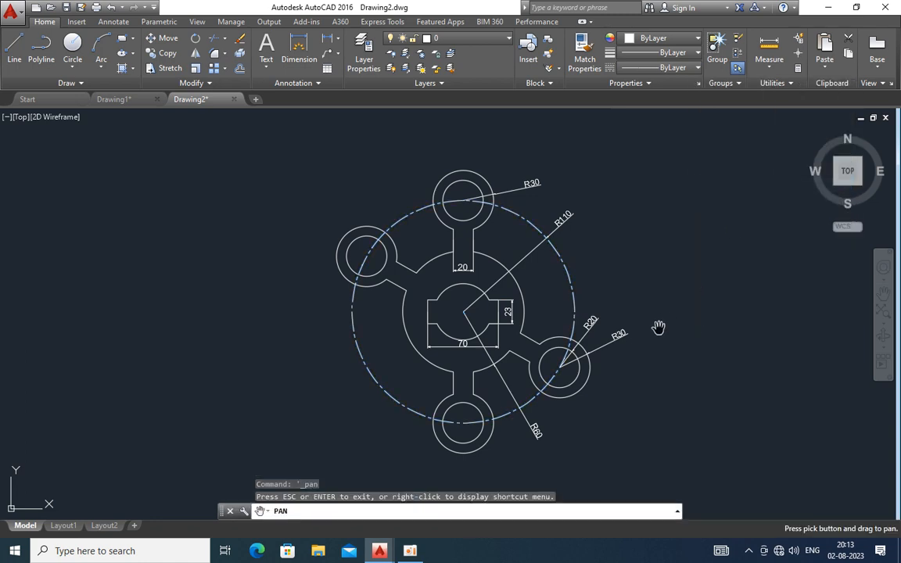
left_click_drag(658, 327, 629, 314)
key("Escape")
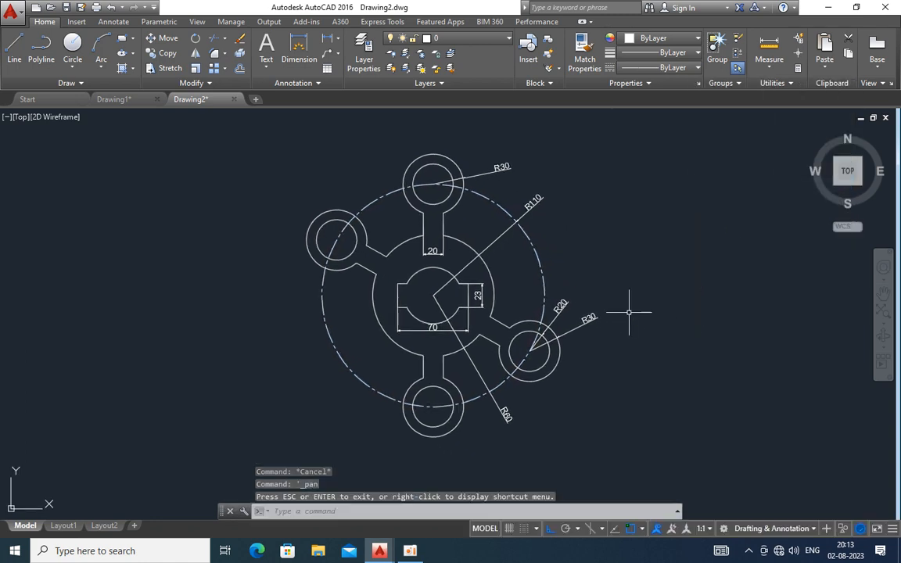